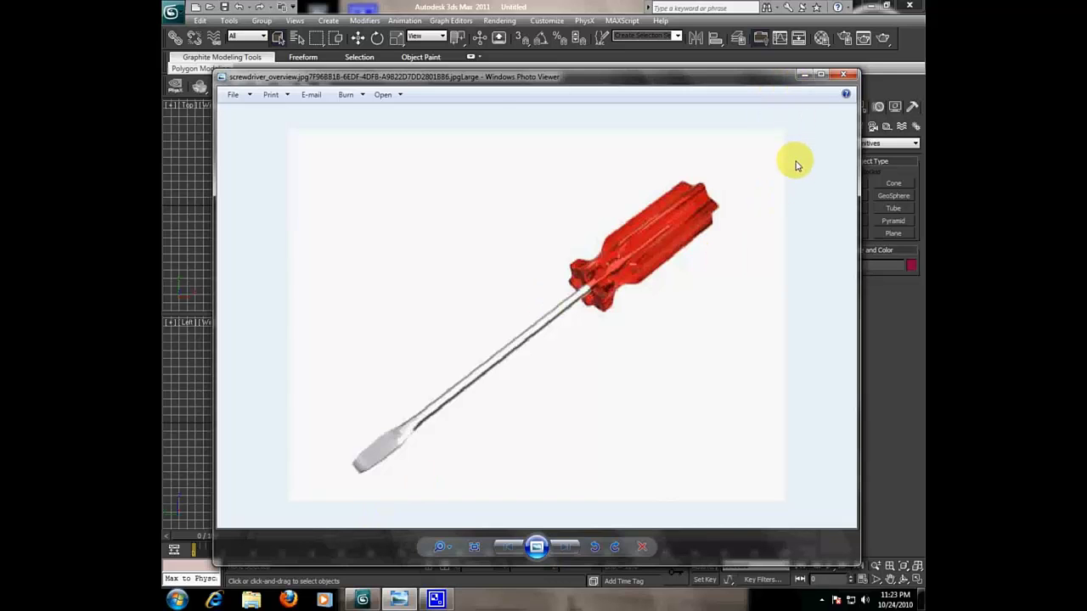
Review the red-handled screwdriver reference photo, then minimize Windows Photo Viewer.
{"action": "left_click", "coordinate": [804, 75]}
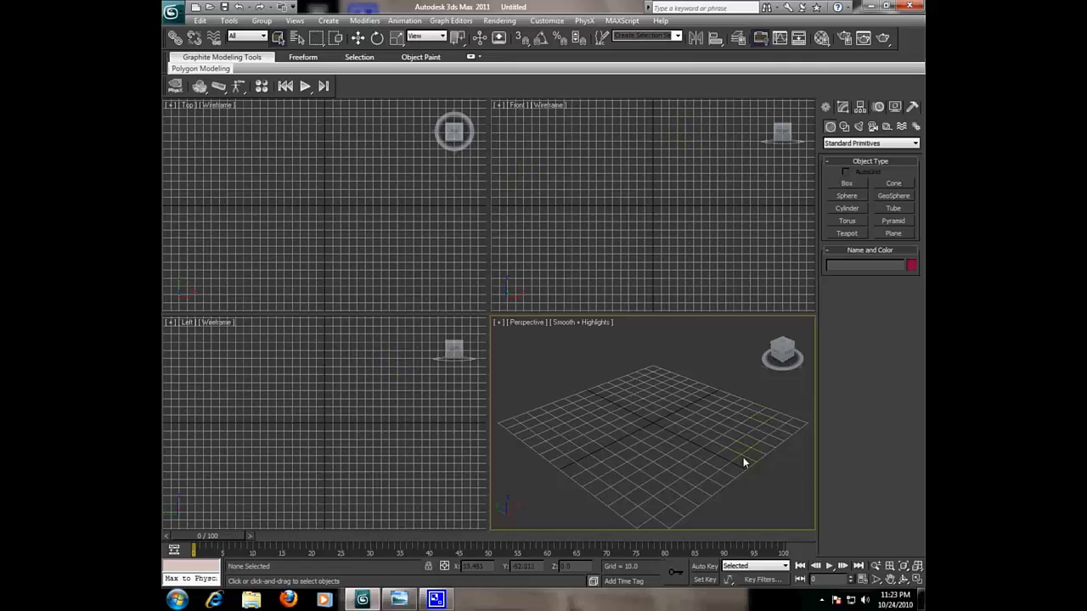
Draw an 18-sided, 5-segment cylinder of radius 9.707 in the Front view, then open Polygon Modeling.
{"action": "left_click", "coordinate": [846, 209]}
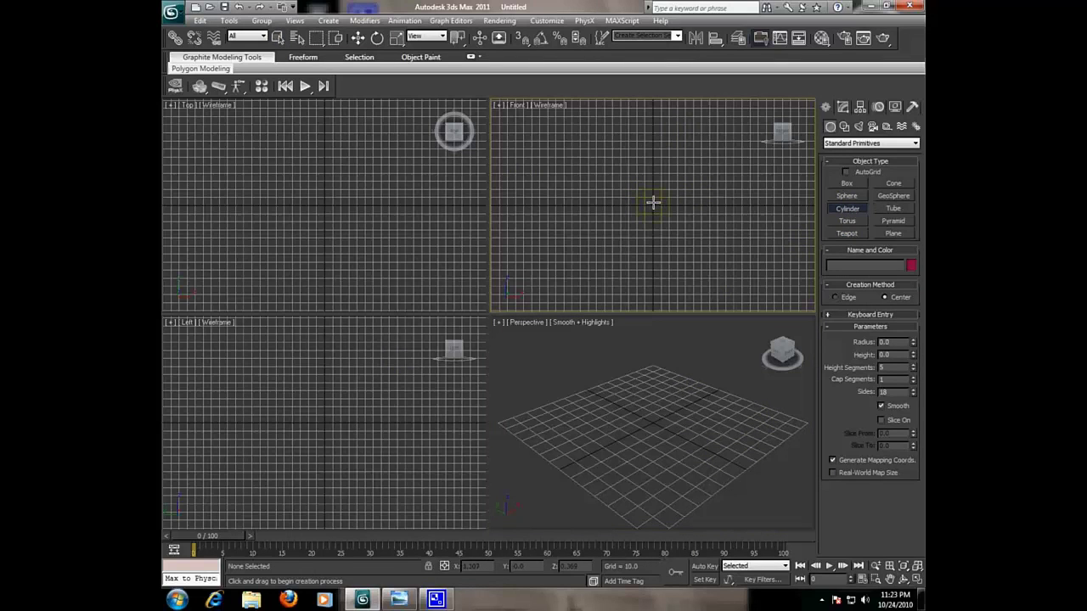
{"action": "left_click_drag", "start_coordinate": [652, 197], "coordinate": [650, 189]}
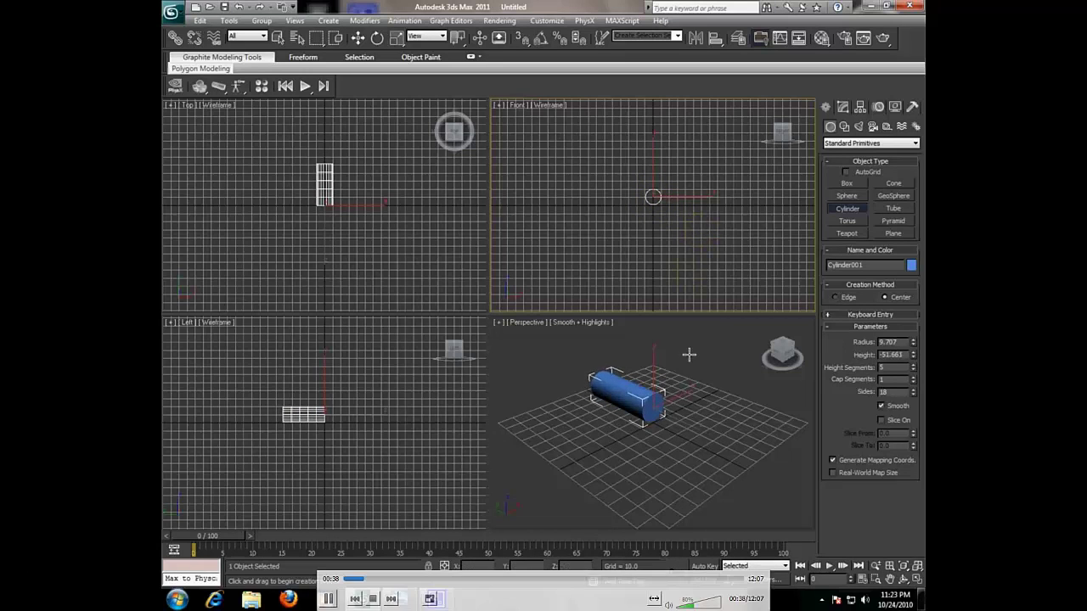
{"action": "left_click", "coordinate": [902, 579]}
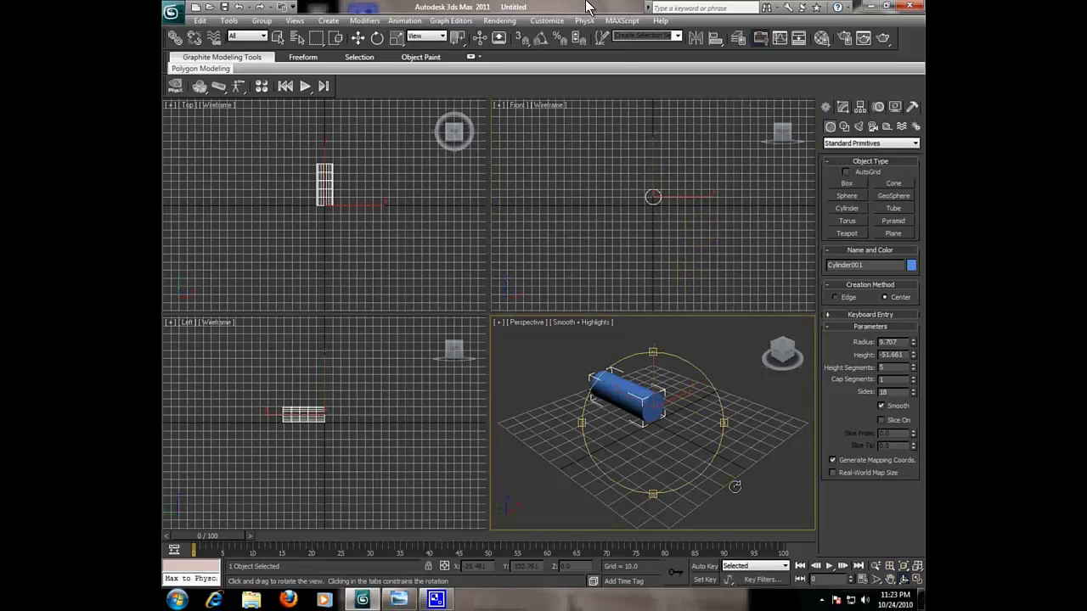
{"action": "mouse_move", "coordinate": [594, 442]}
{"action": "left_mouse_down"}
{"action": "mouse_move", "coordinate": [680, 427]}
{"action": "mouse_move", "coordinate": [671, 431]}
{"action": "left_mouse_up"}
{"action": "right_click", "coordinate": [670, 431]}
{"action": "right_click", "coordinate": [668, 435]}
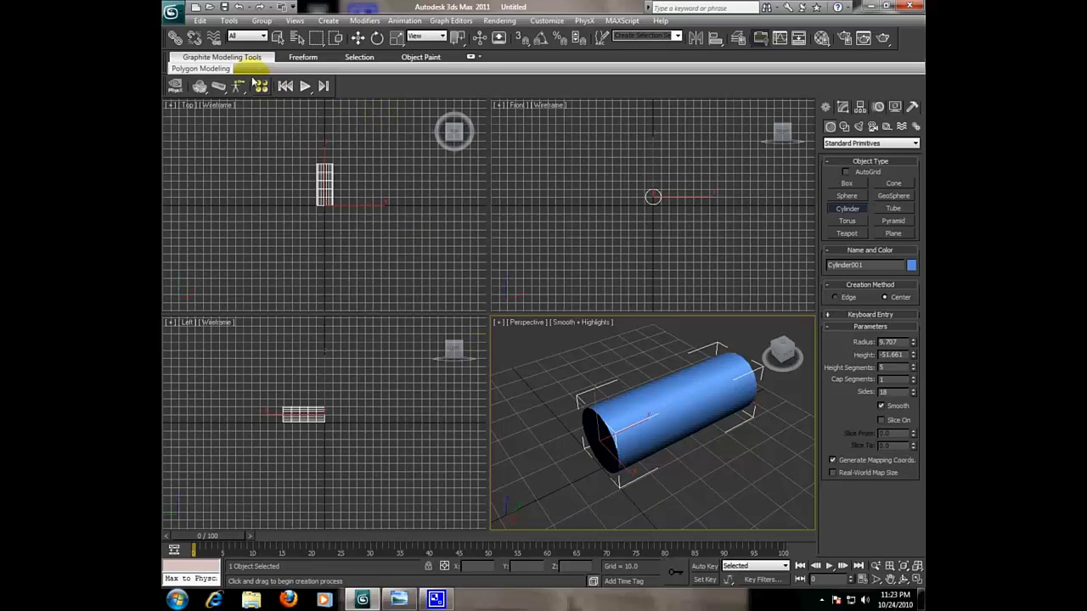
{"action": "left_click", "coordinate": [222, 67]}
{"action": "left_click", "coordinate": [208, 69]}
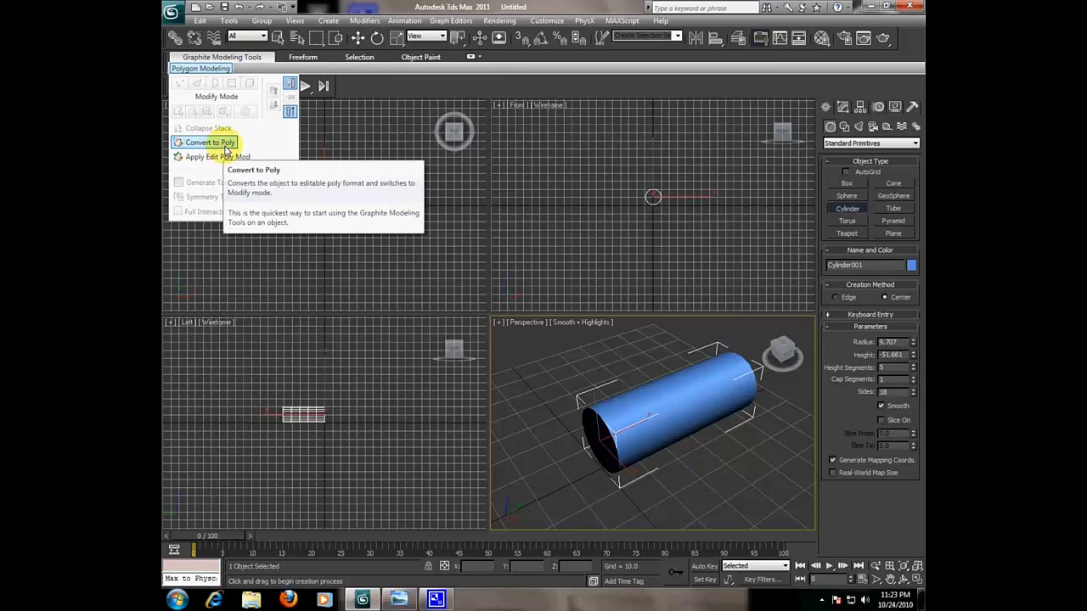
Convert Cylinder001 to an Editable Poly and maximize the Perspective viewport.
{"action": "left_click", "coordinate": [226, 150]}
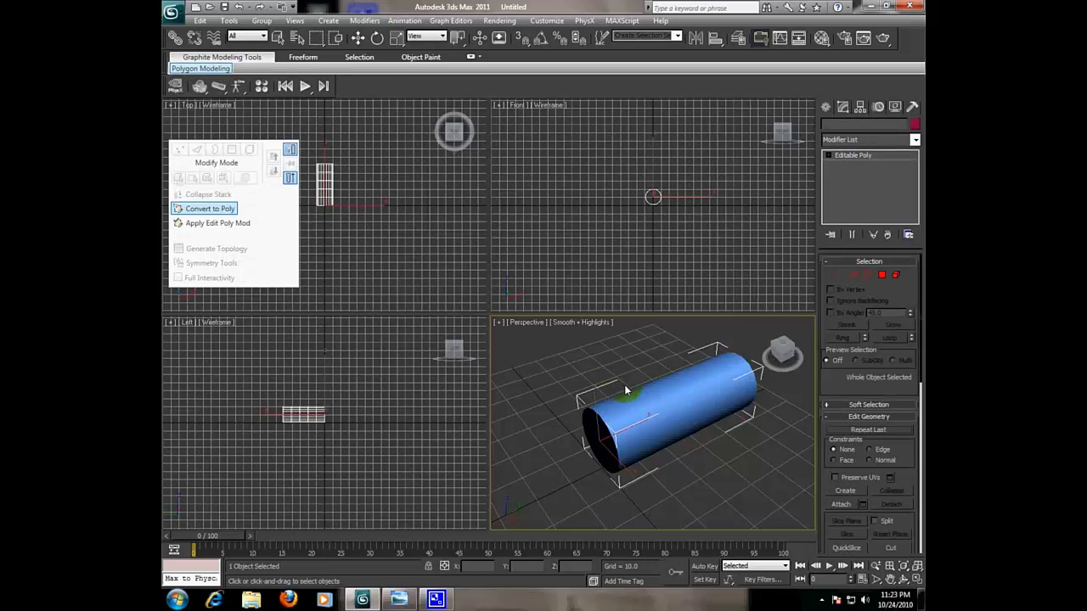
{"action": "middle_click_drag", "start_coordinate": [625, 388], "coordinate": [610, 404], "text": "alt"}
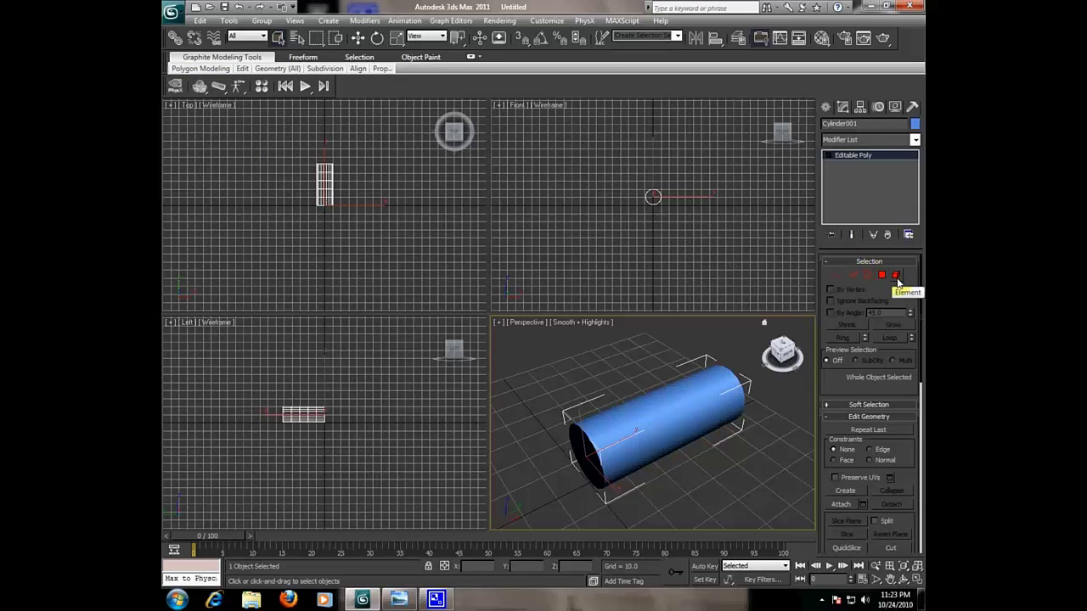
{"action": "middle_click_drag", "start_coordinate": [728, 453], "coordinate": [738, 451]}
{"action": "left_click", "coordinate": [916, 578]}
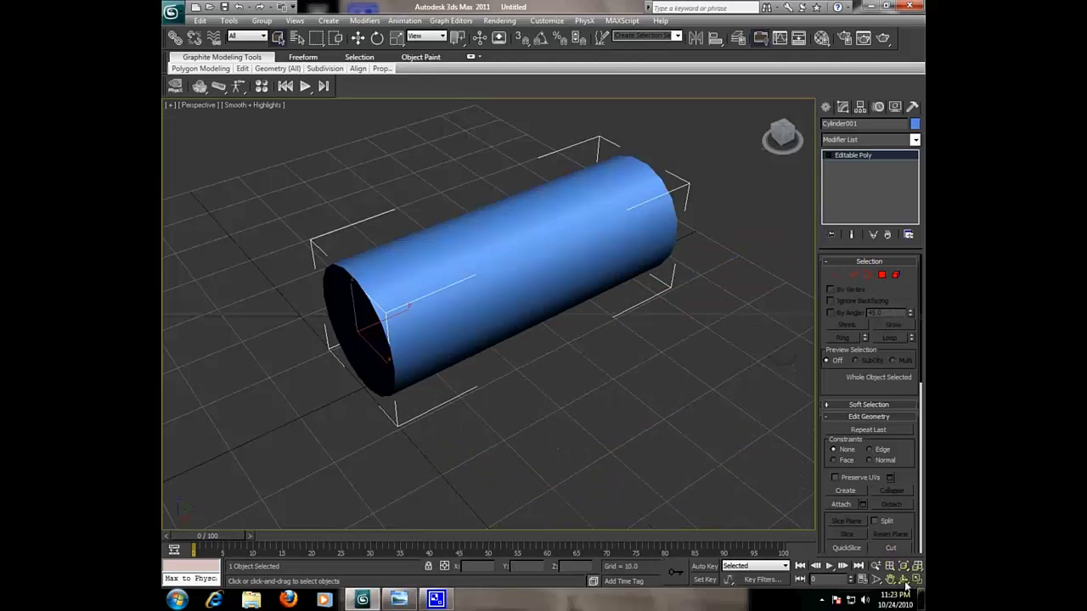
Turn on Edged Faces (F4) and switch to the Polygon sub-object level.
{"action": "left_click", "coordinate": [903, 578]}
{"action": "mouse_move", "coordinate": [590, 369]}
{"action": "left_mouse_down"}
{"action": "mouse_move", "coordinate": [699, 347]}
{"action": "mouse_move", "coordinate": [562, 354]}
{"action": "mouse_move", "coordinate": [494, 328]}
{"action": "mouse_move", "coordinate": [575, 332]}
{"action": "mouse_move", "coordinate": [548, 359]}
{"action": "mouse_move", "coordinate": [495, 364]}
{"action": "mouse_move", "coordinate": [506, 341]}
{"action": "mouse_move", "coordinate": [552, 347]}
{"action": "left_mouse_up"}
{"action": "right_click", "coordinate": [553, 346]}
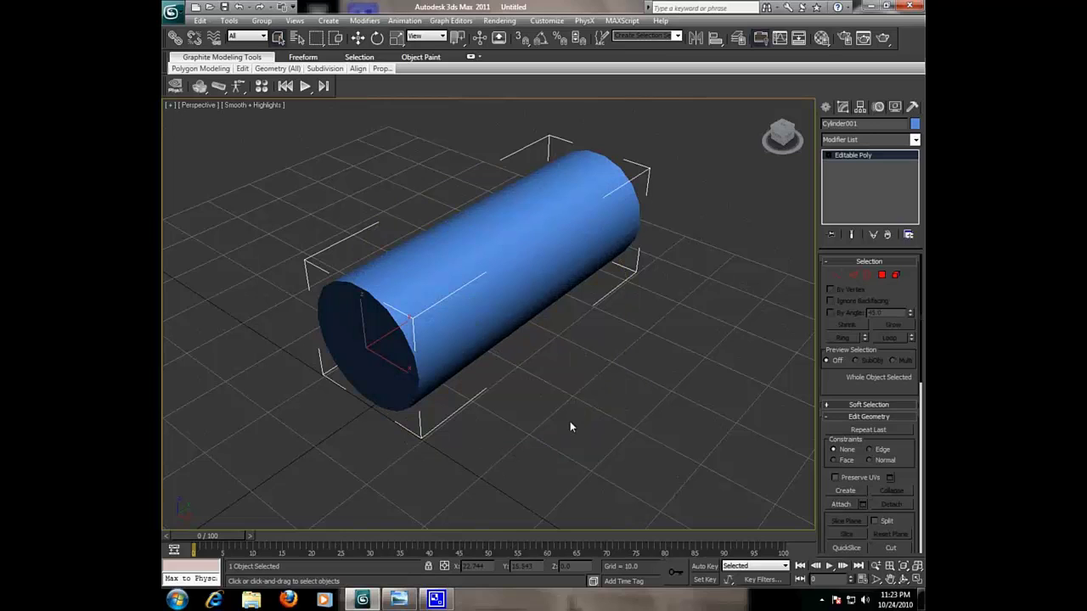
{"action": "key", "text": "F4"}
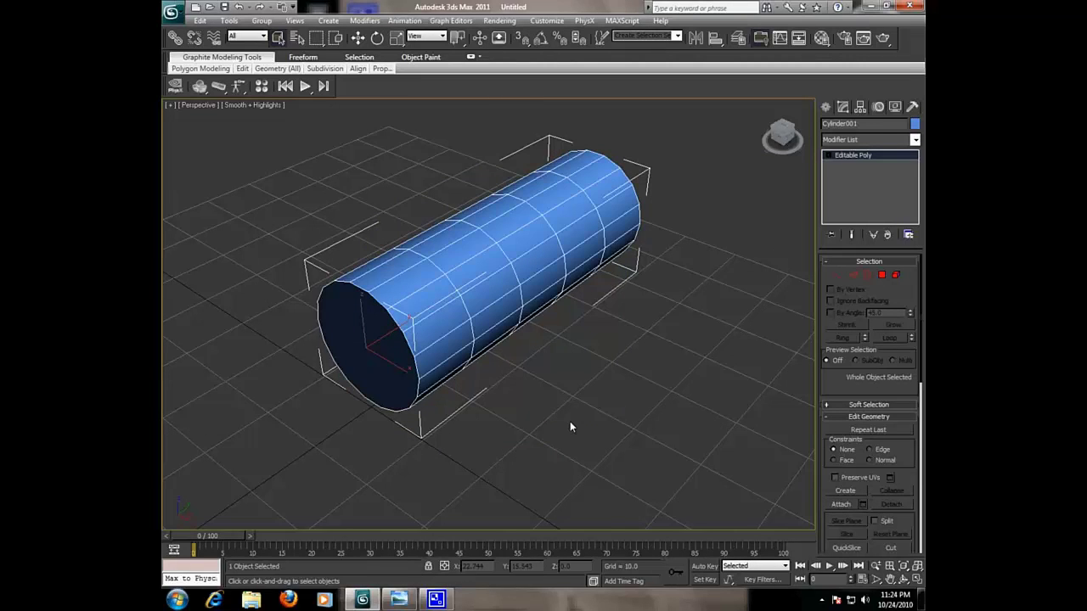
{"action": "left_click", "coordinate": [882, 275]}
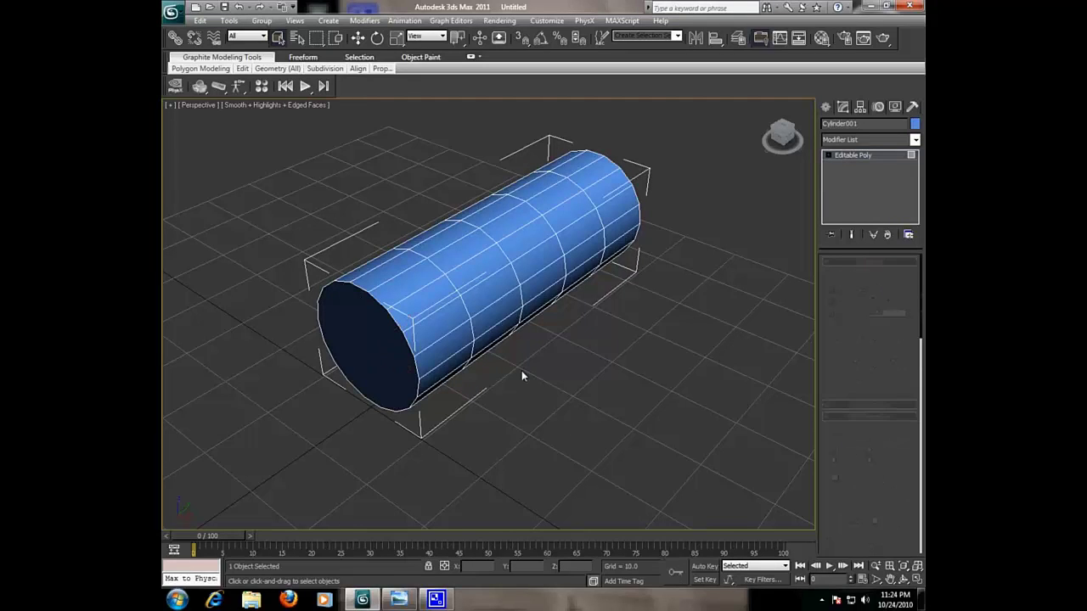
Select a lengthwise strip of side polygons from the cylinder's front end to its far end.
{"action": "left_click", "coordinate": [431, 325]}
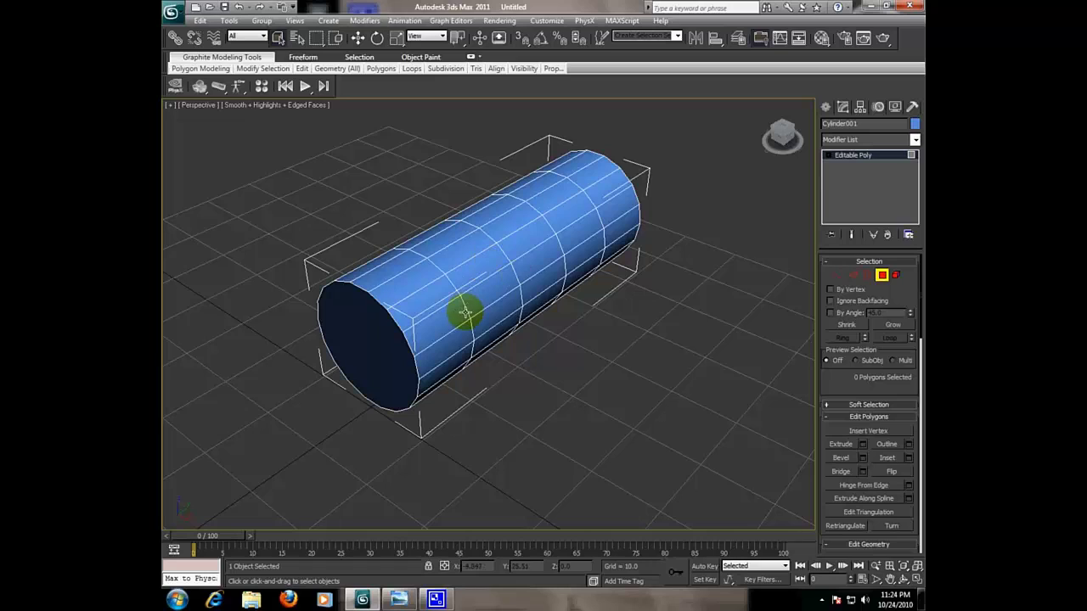
{"action": "left_click", "coordinate": [450, 318]}
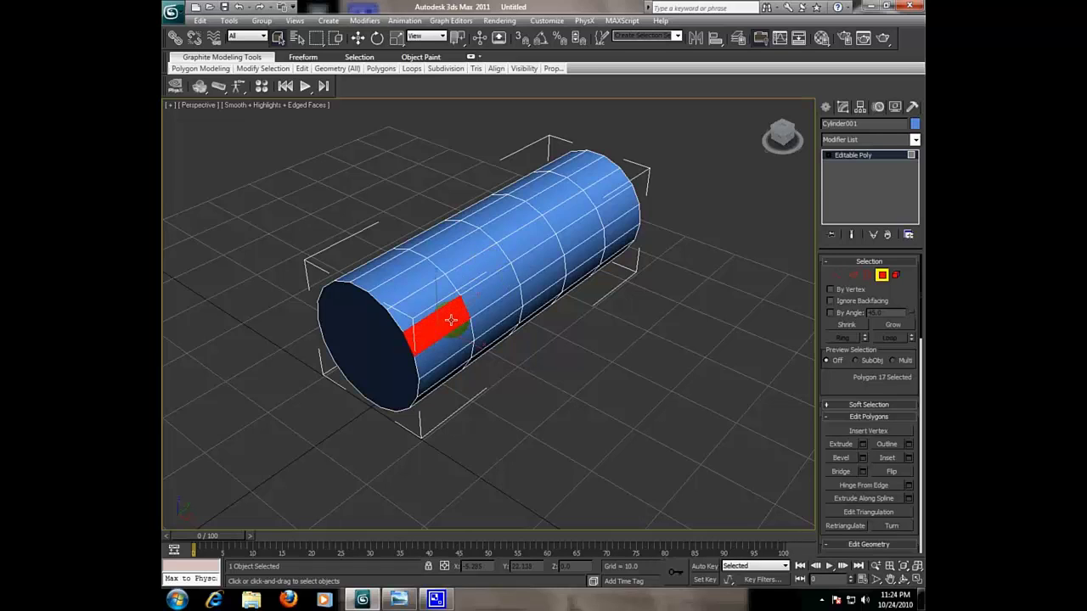
{"action": "left_click", "coordinate": [518, 273], "text": "ctrl"}
{"action": "left_click", "coordinate": [546, 270], "text": "ctrl"}
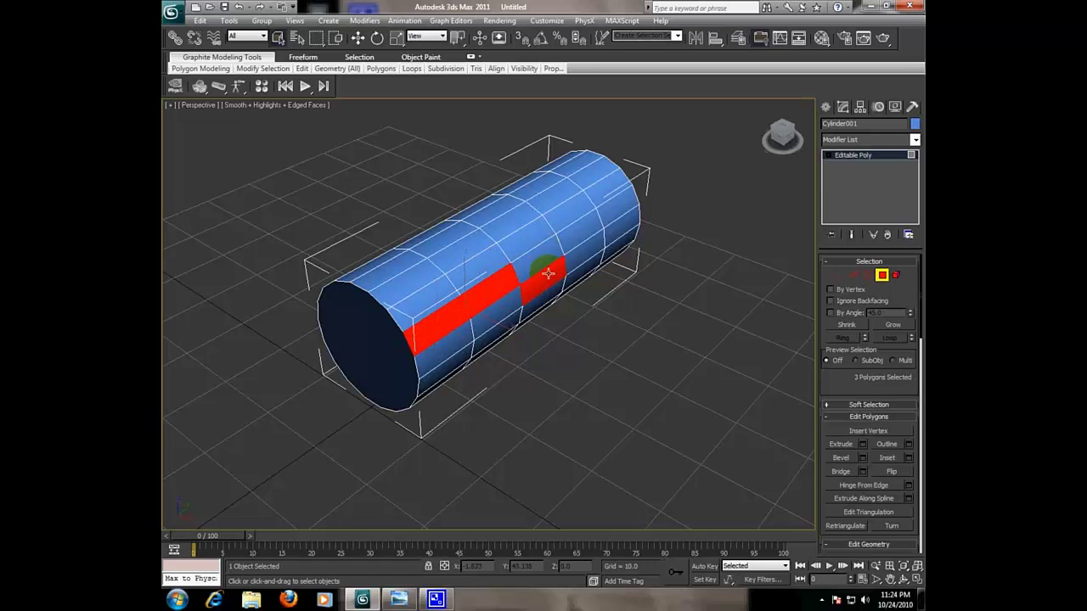
{"action": "left_click", "coordinate": [581, 239], "text": "ctrl"}
{"action": "left_click", "coordinate": [611, 214], "text": "ctrl"}
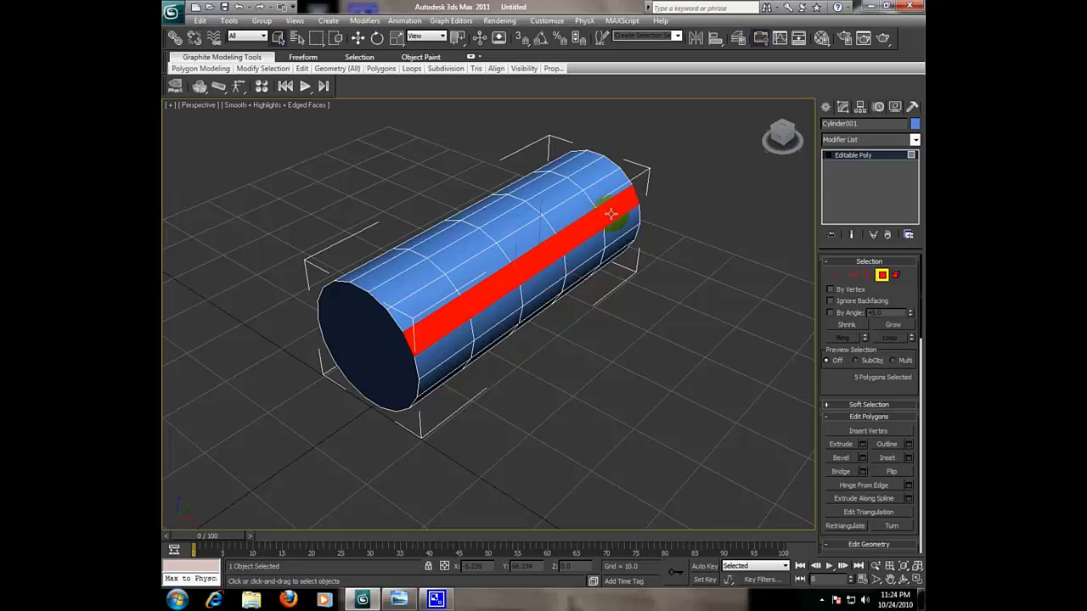
Orbit around the cylinder and add another side polygon to the selection.
{"action": "left_click", "coordinate": [902, 579]}
{"action": "mouse_move", "coordinate": [512, 345]}
{"action": "left_mouse_down"}
{"action": "mouse_move", "coordinate": [594, 352]}
{"action": "mouse_move", "coordinate": [531, 368]}
{"action": "mouse_move", "coordinate": [447, 316]}
{"action": "mouse_move", "coordinate": [632, 140]}
{"action": "left_mouse_up"}
{"action": "right_click", "coordinate": [448, 317]}
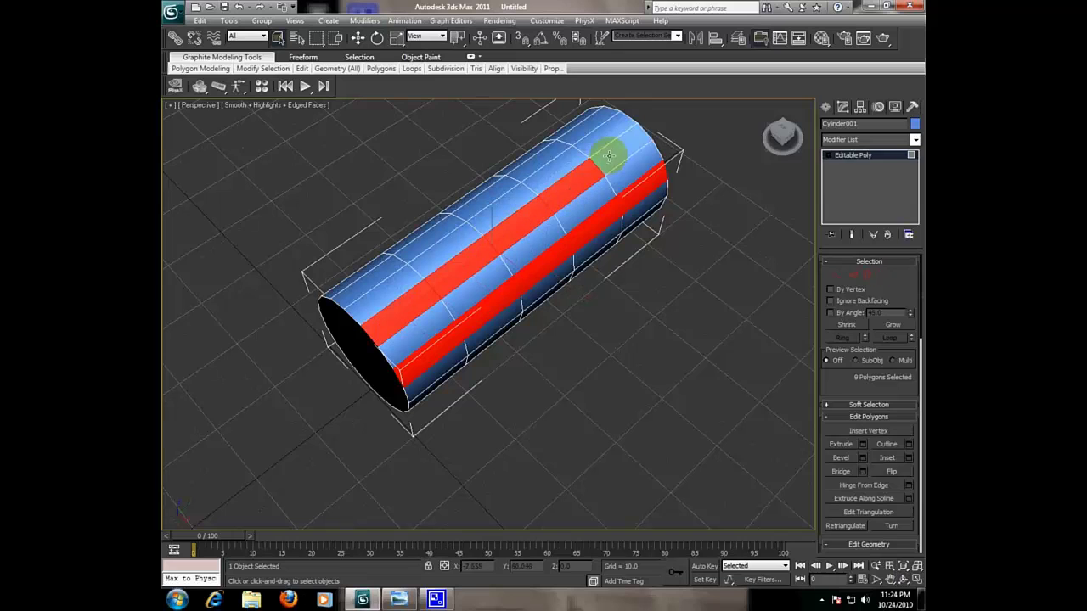
{"action": "left_click", "coordinate": [902, 580]}
{"action": "mouse_move", "coordinate": [492, 288]}
{"action": "left_mouse_down"}
{"action": "mouse_move", "coordinate": [473, 283]}
{"action": "mouse_move", "coordinate": [469, 303]}
{"action": "mouse_move", "coordinate": [594, 308]}
{"action": "mouse_move", "coordinate": [643, 293]}
{"action": "left_mouse_up"}
{"action": "right_click", "coordinate": [468, 303]}
{"action": "left_click", "coordinate": [425, 335], "text": "ctrl"}
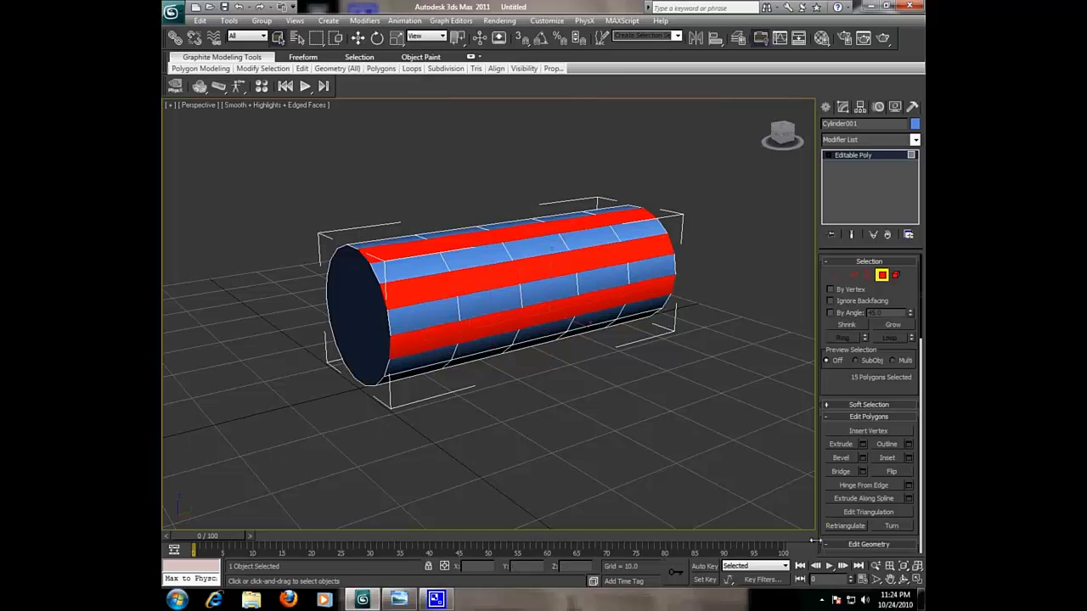
Orbit to the underside and add a lower polygon strip out to the right end.
{"action": "left_click", "coordinate": [902, 579]}
{"action": "left_click_drag", "start_coordinate": [468, 334], "coordinate": [449, 284]}
{"action": "right_click", "coordinate": [444, 330]}
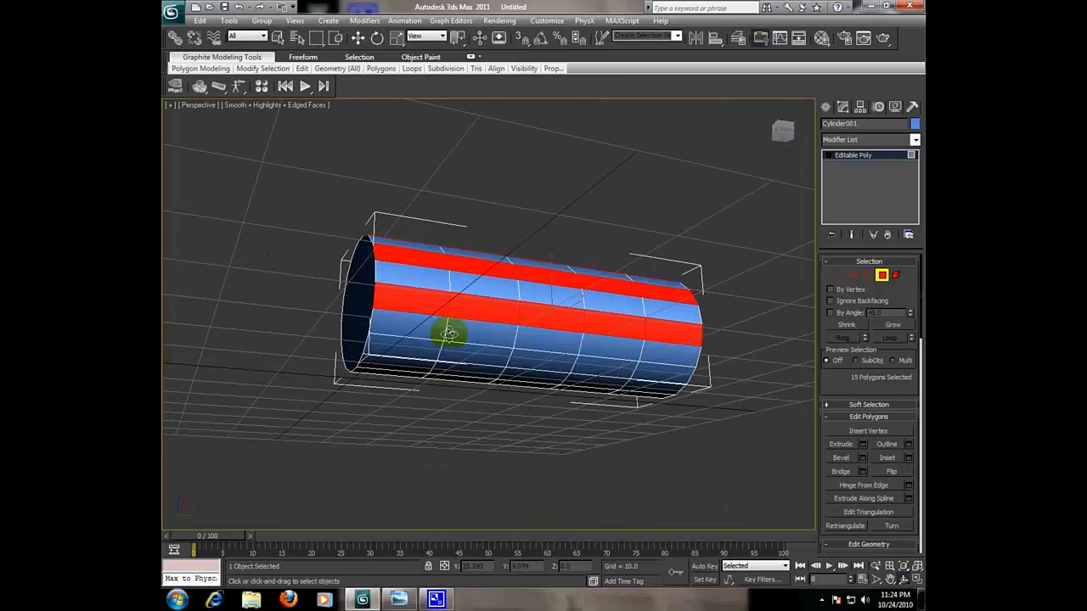
{"action": "left_click", "coordinate": [424, 359], "text": "ctrl"}
{"action": "left_click_drag", "start_coordinate": [423, 359], "coordinate": [642, 368], "text": "ctrl"}
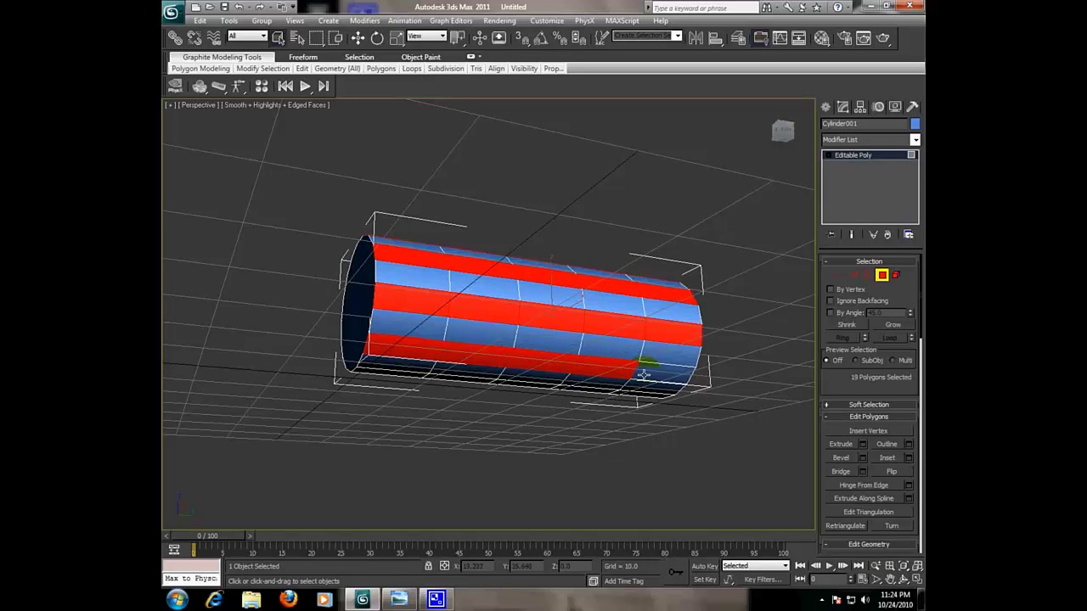
Extend the lower polygon strip across to the cylinder's left end.
{"action": "left_click", "coordinate": [902, 580]}
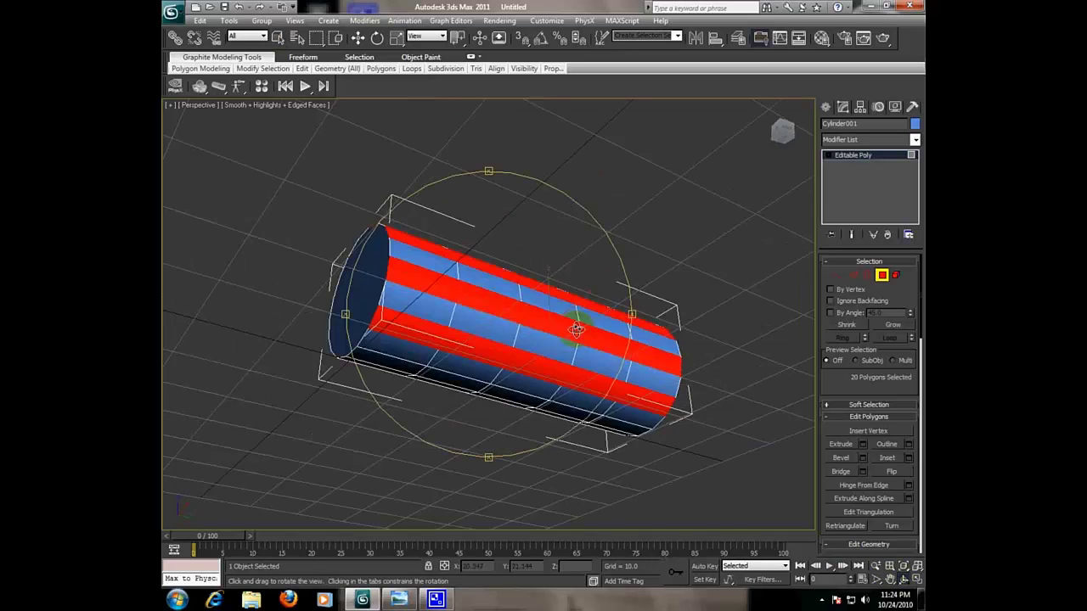
{"action": "mouse_move", "coordinate": [575, 323]}
{"action": "left_mouse_down"}
{"action": "mouse_move", "coordinate": [425, 334]}
{"action": "mouse_move", "coordinate": [615, 515]}
{"action": "left_mouse_up"}
{"action": "right_click", "coordinate": [417, 322]}
{"action": "left_click", "coordinate": [417, 323], "text": "ctrl"}
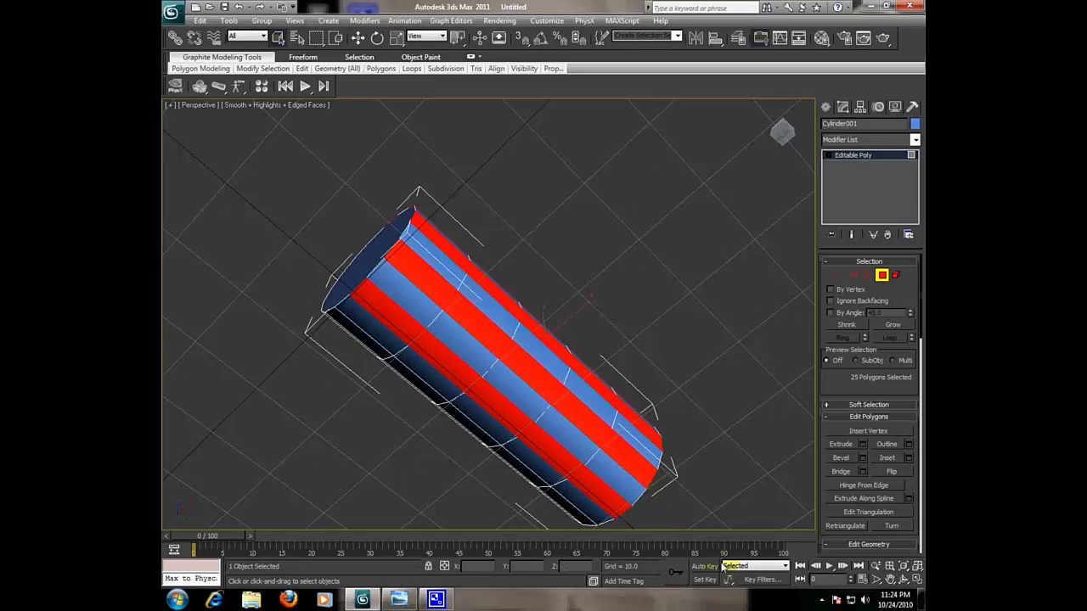
{"action": "left_click", "coordinate": [902, 579]}
{"action": "mouse_move", "coordinate": [578, 356]}
{"action": "left_mouse_down"}
{"action": "mouse_move", "coordinate": [626, 451]}
{"action": "mouse_move", "coordinate": [534, 347]}
{"action": "left_mouse_up"}
{"action": "right_click", "coordinate": [534, 347]}
{"action": "left_click", "coordinate": [510, 310], "text": "ctrl"}
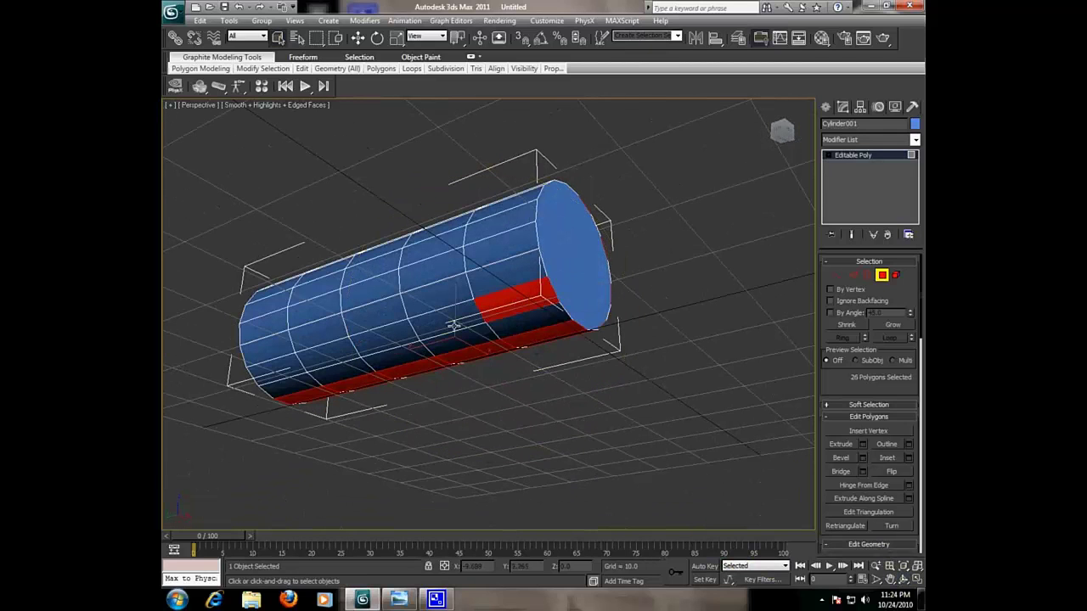
{"action": "left_click", "coordinate": [433, 327], "text": "ctrl"}
{"action": "left_click", "coordinate": [378, 335], "text": "ctrl"}
{"action": "left_click", "coordinate": [327, 352], "text": "ctrl"}
{"action": "left_click", "coordinate": [272, 374], "text": "ctrl"}
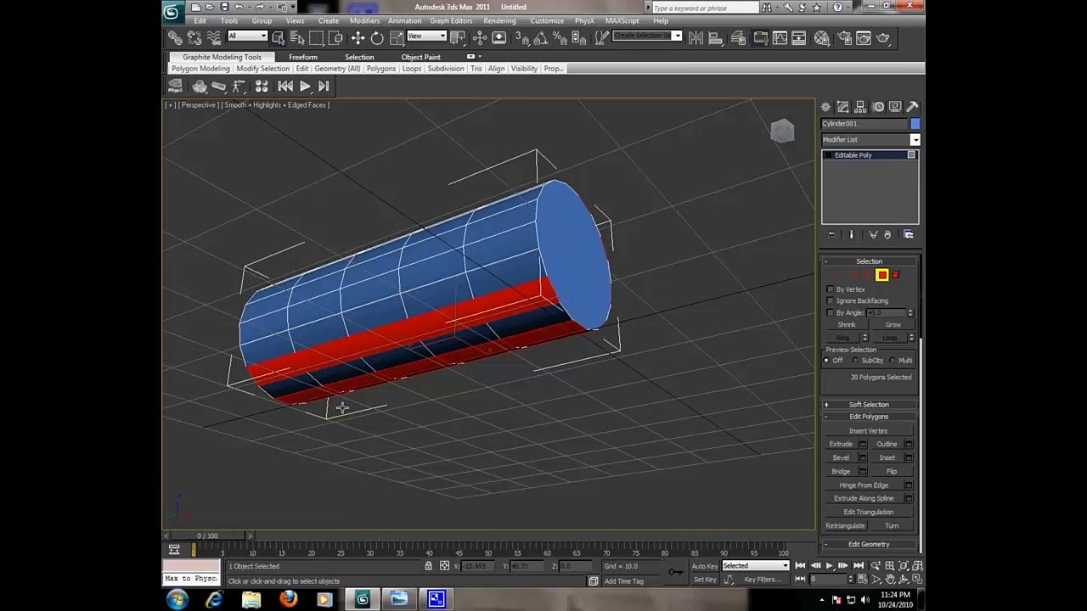
Add the middle and upper rows of side polygons along the cylinder.
{"action": "left_click", "coordinate": [903, 580]}
{"action": "mouse_move", "coordinate": [493, 365]}
{"action": "left_mouse_down"}
{"action": "mouse_move", "coordinate": [540, 413]}
{"action": "mouse_move", "coordinate": [536, 331]}
{"action": "left_mouse_up"}
{"action": "left_click", "coordinate": [543, 332], "text": "ctrl"}
{"action": "left_click", "coordinate": [501, 333], "text": "ctrl"}
{"action": "left_click", "coordinate": [415, 335], "text": "ctrl"}
{"action": "left_click", "coordinate": [331, 336], "text": "ctrl"}
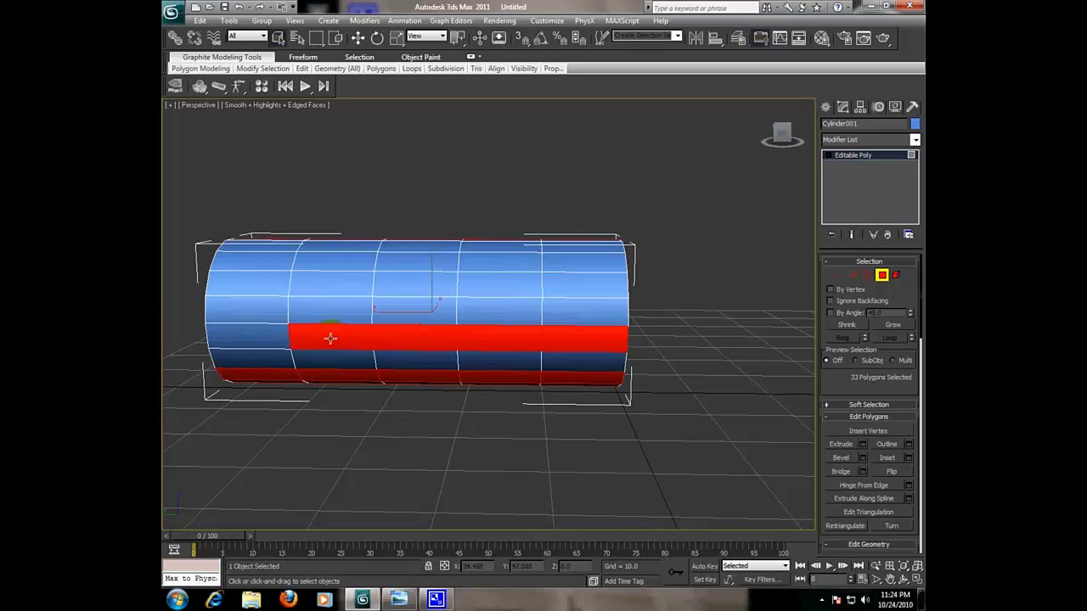
{"action": "left_click", "coordinate": [268, 331], "text": "ctrl"}
{"action": "left_click", "coordinate": [267, 276], "text": "ctrl"}
{"action": "left_click", "coordinate": [326, 270], "text": "ctrl"}
{"action": "left_click", "coordinate": [407, 278], "text": "ctrl"}
{"action": "left_click", "coordinate": [503, 293], "text": "ctrl"}
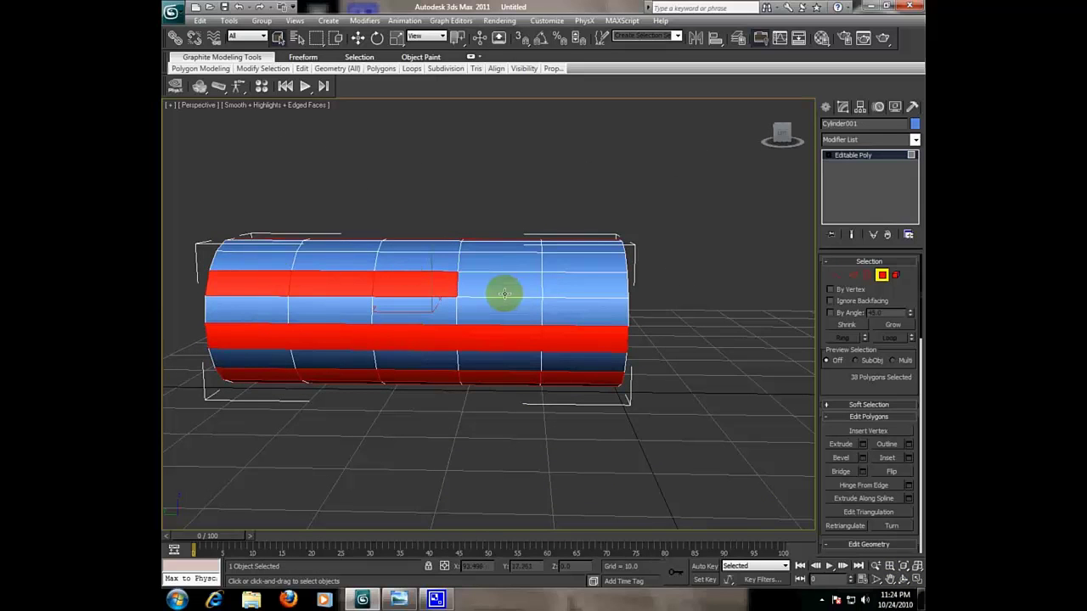
{"action": "left_click", "coordinate": [579, 294], "text": "ctrl"}
Add another row of polygons along the cylinder's upper side, reaching 45 faces.
{"action": "left_click", "coordinate": [908, 579]}
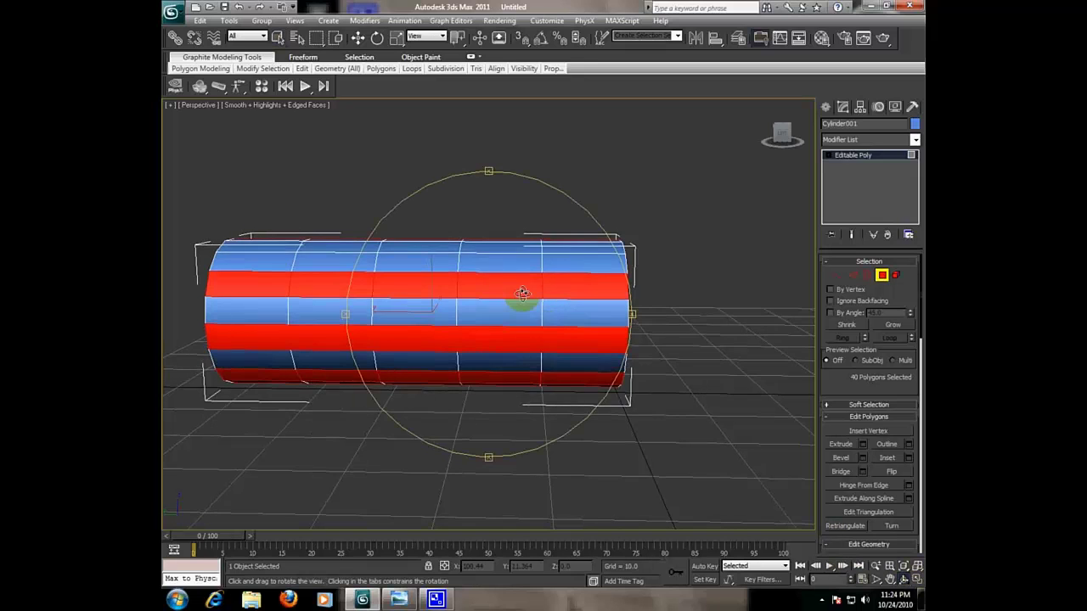
{"action": "left_click_drag", "start_coordinate": [516, 303], "coordinate": [466, 318]}
{"action": "left_click", "coordinate": [471, 314], "text": "ctrl"}
{"action": "left_click", "coordinate": [437, 280], "text": "ctrl"}
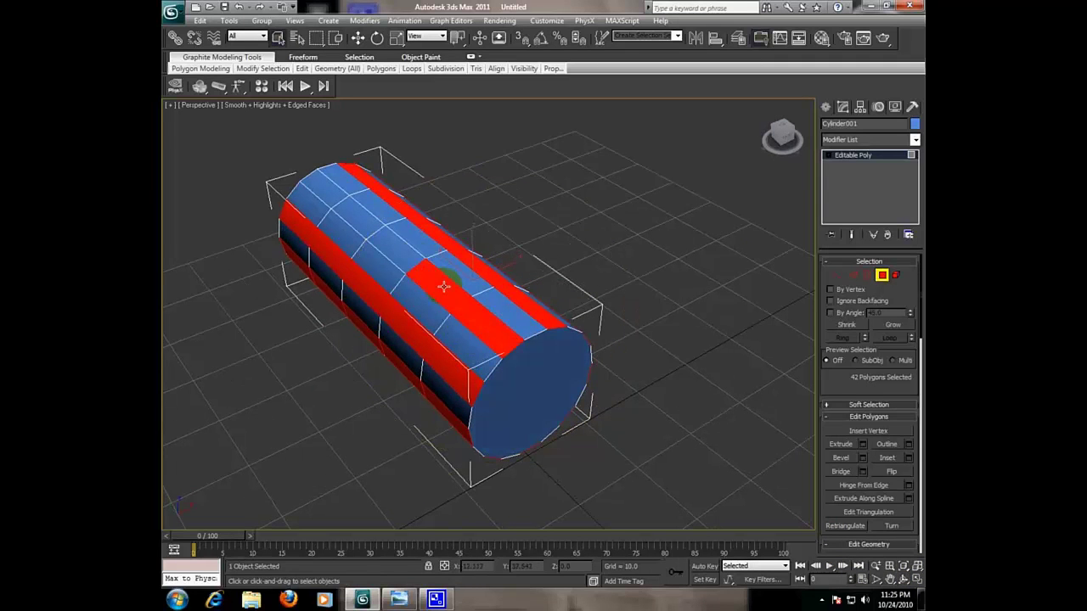
{"action": "left_click", "coordinate": [362, 218], "text": "ctrl"}
{"action": "left_click", "coordinate": [339, 194], "text": "ctrl"}
{"action": "left_click", "coordinate": [319, 182], "text": "ctrl"}
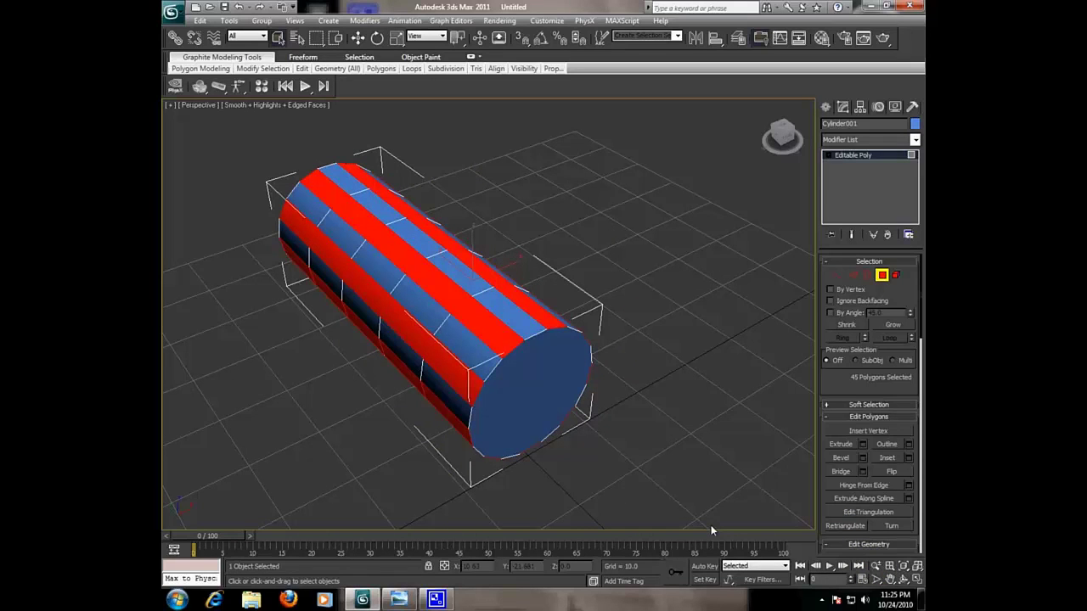
Orbit the view so the cylinder's other end cap faces the viewer.
{"action": "left_click", "coordinate": [904, 580]}
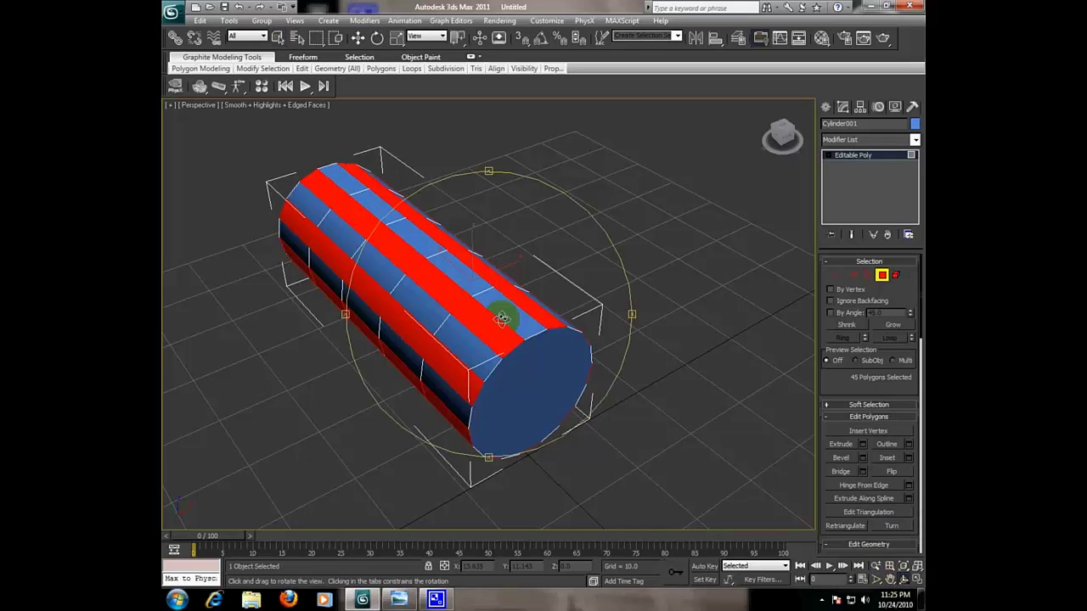
{"action": "left_click_drag", "start_coordinate": [501, 318], "coordinate": [567, 353]}
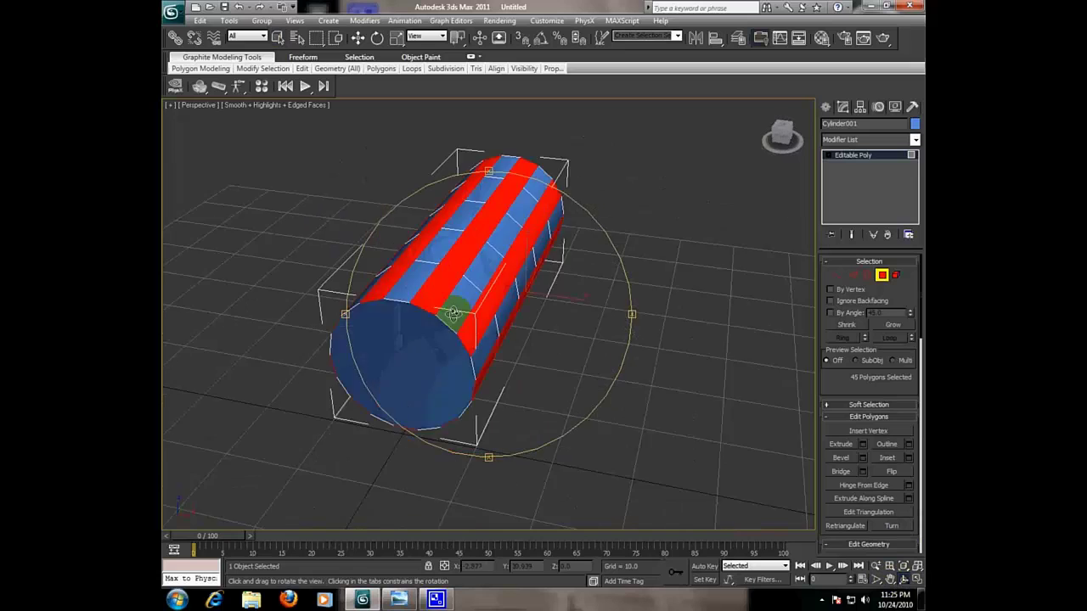
{"action": "right_click", "coordinate": [558, 348]}
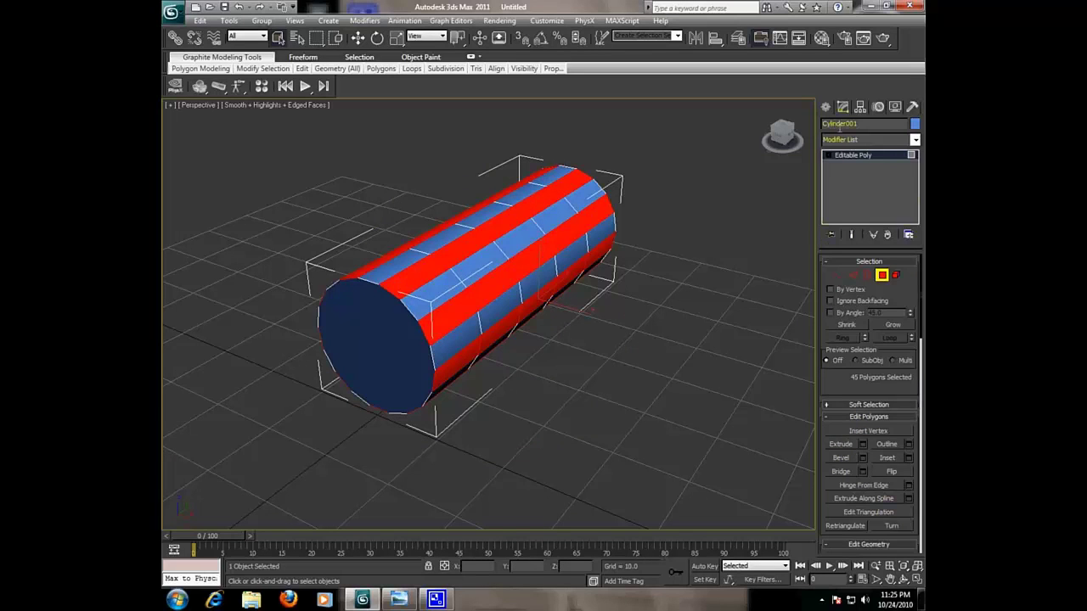
Extrude the 45 selected stripe polygons outward into raised lengthwise ribs.
{"action": "scroll", "coordinate": [858, 445], "scroll_direction": "down", "scroll_amount": 1}
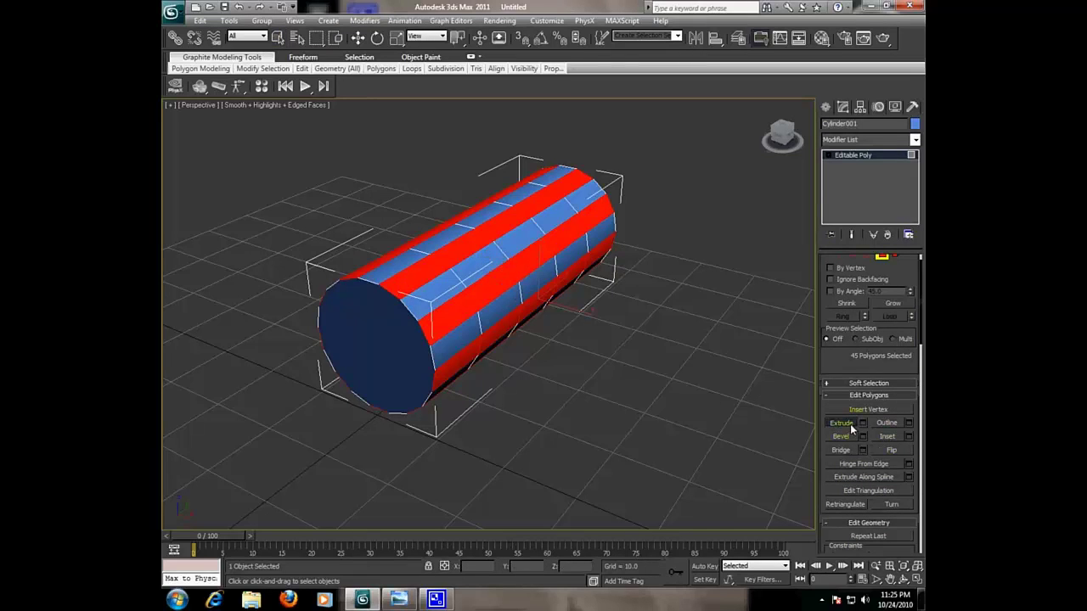
{"action": "left_click", "coordinate": [476, 282]}
{"action": "left_click_drag", "start_coordinate": [482, 285], "coordinate": [502, 273]}
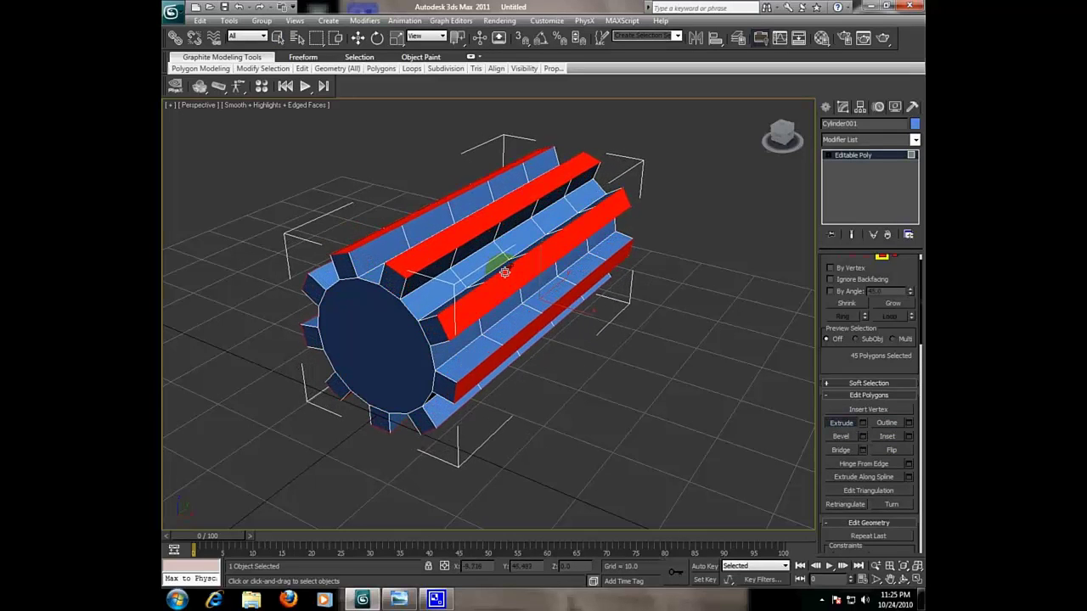
{"action": "left_click_drag", "start_coordinate": [503, 273], "coordinate": [501, 272]}
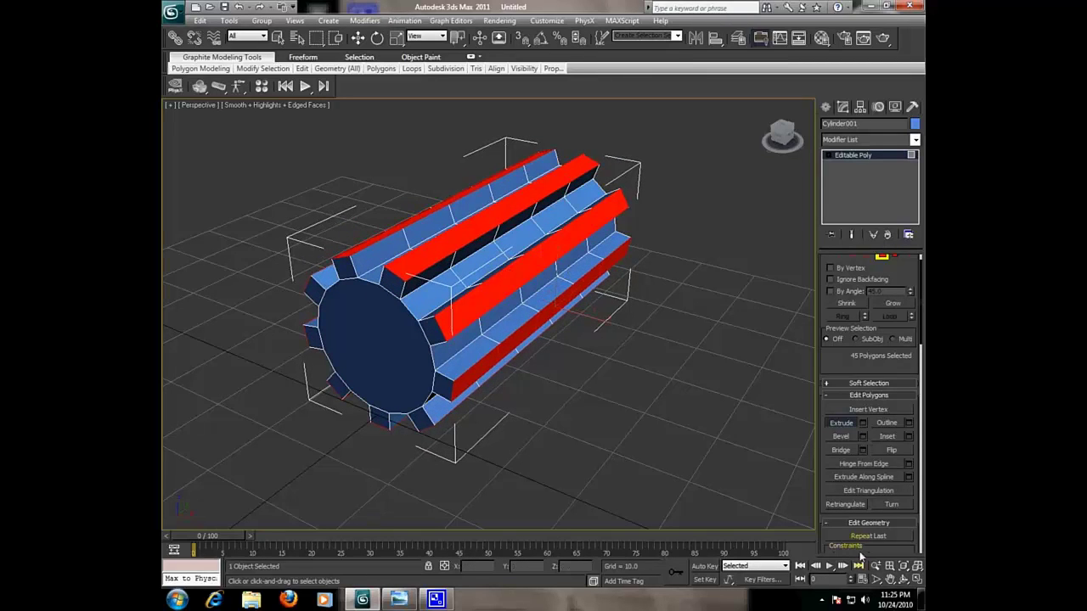
Orbit around the ridged cylinder and compare it with the reference photo.
{"action": "left_click", "coordinate": [898, 580]}
{"action": "mouse_move", "coordinate": [475, 323]}
{"action": "left_mouse_down"}
{"action": "mouse_move", "coordinate": [431, 293]}
{"action": "mouse_move", "coordinate": [614, 294]}
{"action": "mouse_move", "coordinate": [490, 287]}
{"action": "left_mouse_up"}
{"action": "right_click", "coordinate": [461, 357]}
{"action": "left_click", "coordinate": [399, 599]}
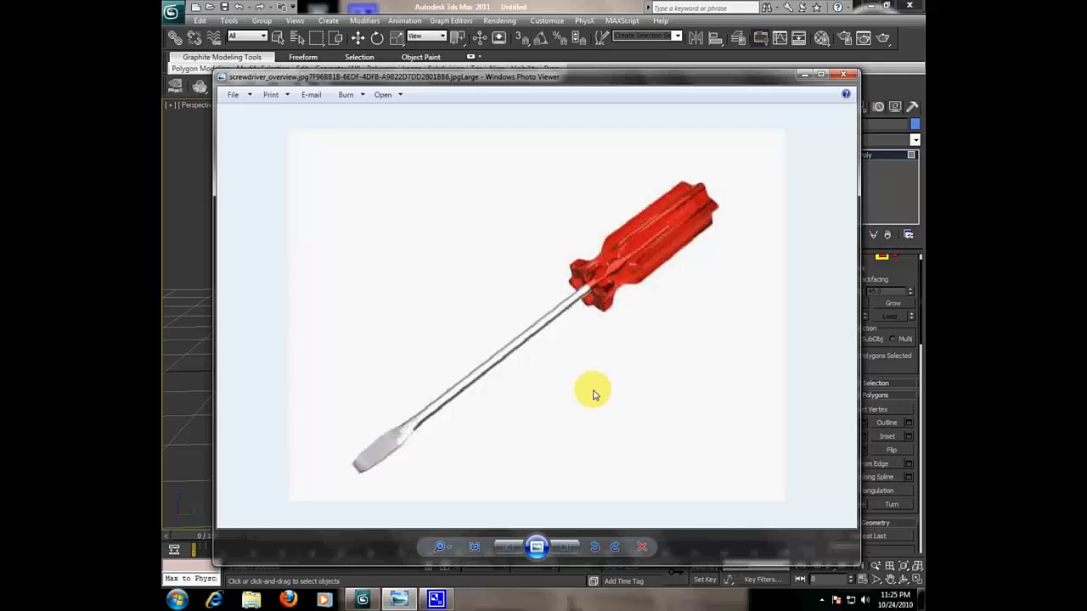
{"action": "left_click", "coordinate": [399, 599]}
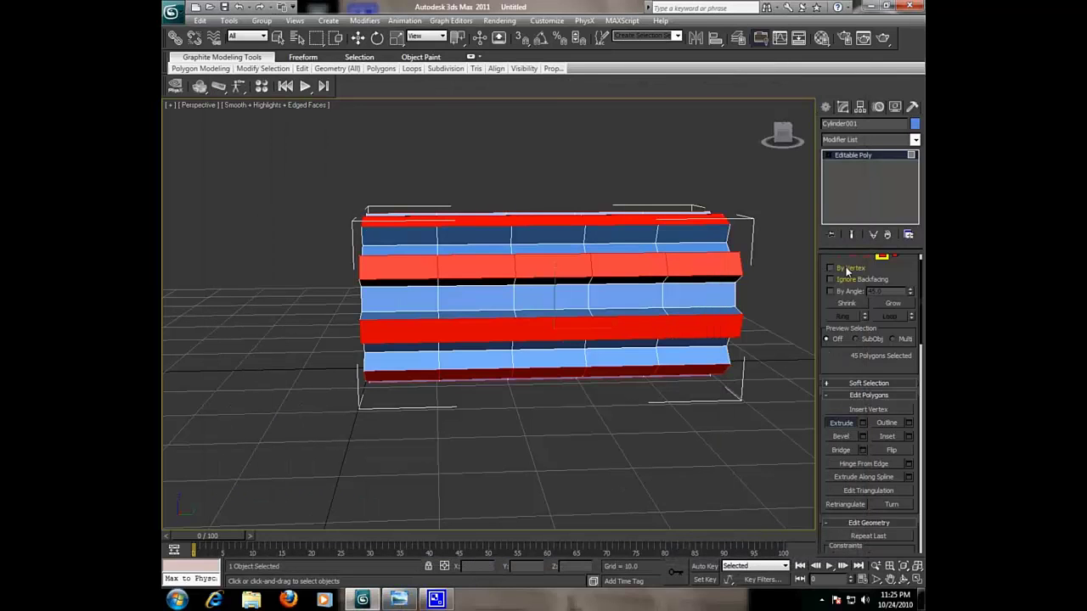
Switch to Vertex level and maximize the Left viewport, framing the cylinder.
{"action": "scroll", "coordinate": [843, 273], "scroll_direction": "up", "scroll_amount": 1}
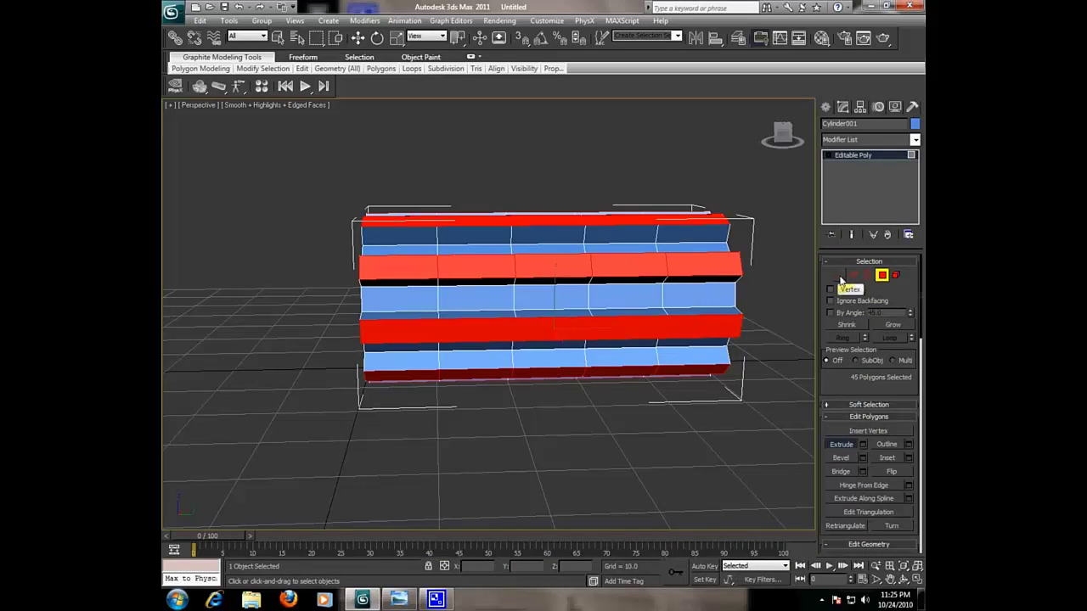
{"action": "left_click", "coordinate": [840, 277]}
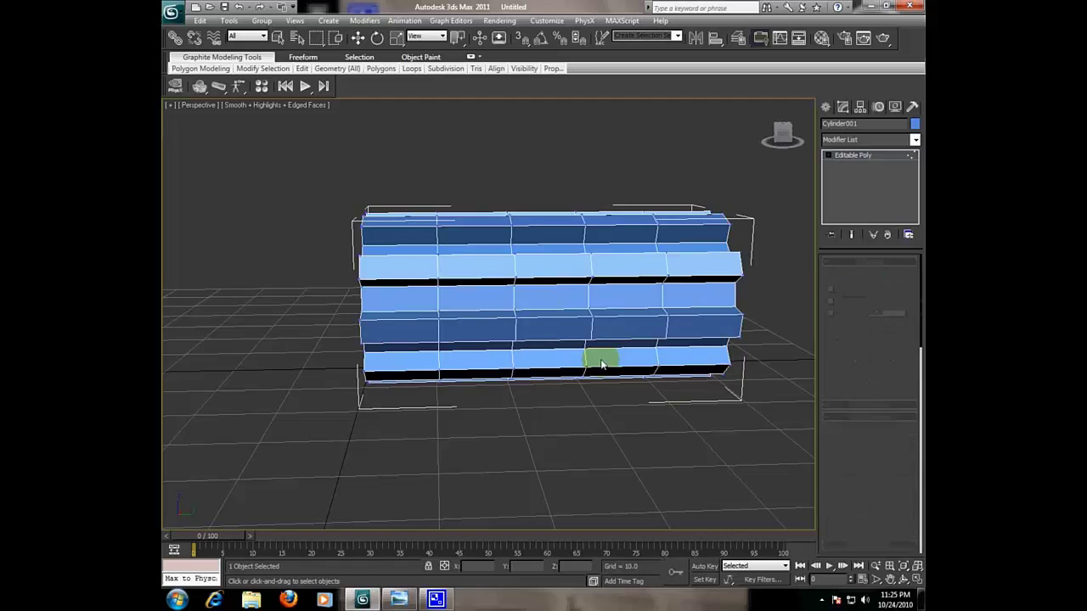
{"action": "left_click", "coordinate": [916, 579]}
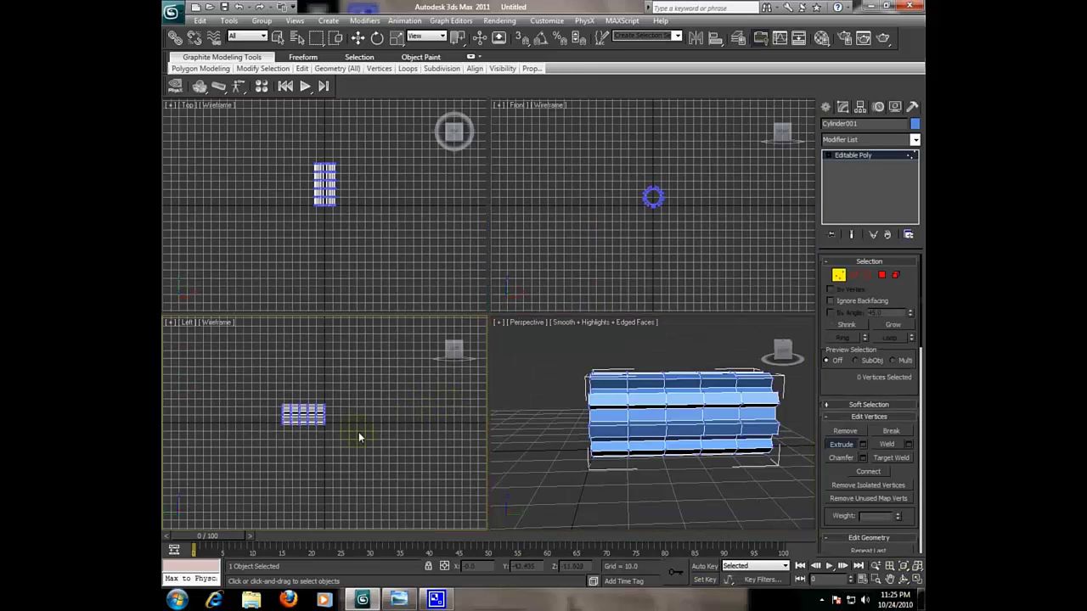
{"action": "middle_click_drag", "start_coordinate": [358, 431], "coordinate": [407, 432]}
{"action": "scroll", "coordinate": [389, 440], "scroll_direction": "up", "scroll_amount": 2}
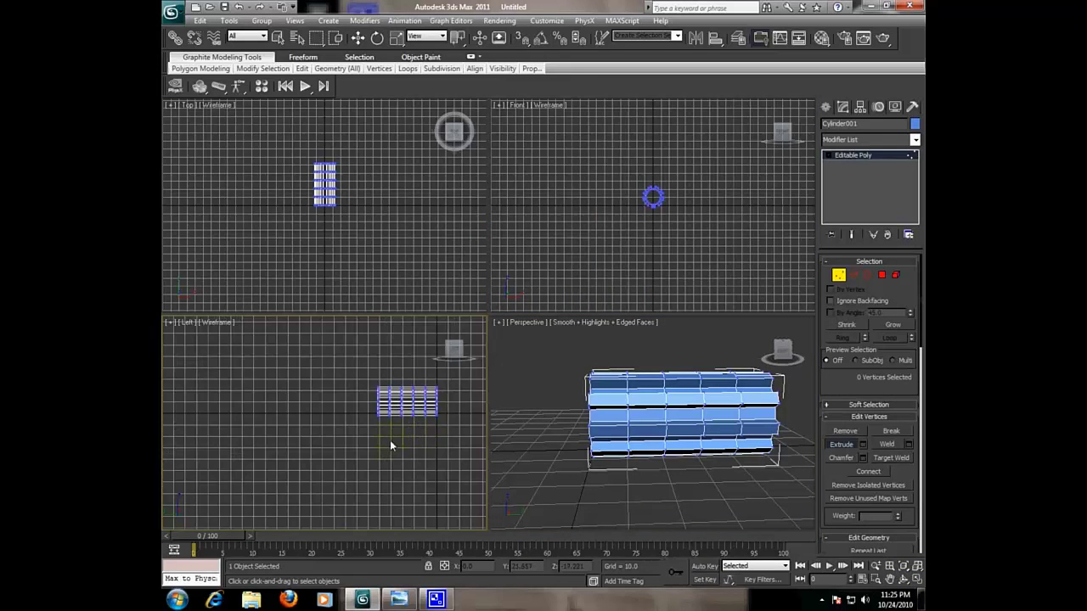
{"action": "left_click", "coordinate": [916, 580]}
{"action": "middle_click_drag", "start_coordinate": [658, 436], "coordinate": [548, 366]}
{"action": "scroll", "coordinate": [546, 373], "scroll_direction": "up", "scroll_amount": 2}
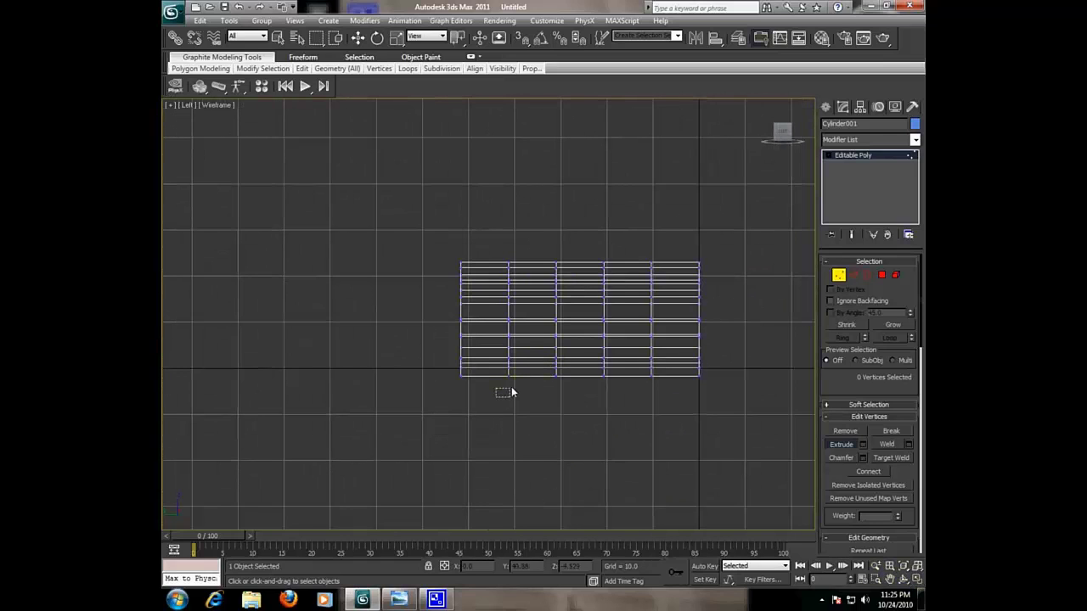
Box-select the two inner vertex rings and move them right along the cylinder.
{"action": "left_click_drag", "start_coordinate": [539, 380], "coordinate": [574, 263]}
{"action": "left_click_drag", "start_coordinate": [533, 394], "coordinate": [603, 263]}
{"action": "mouse_move", "coordinate": [493, 385]}
{"action": "left_mouse_down"}
{"action": "mouse_move", "coordinate": [562, 268]}
{"action": "mouse_move", "coordinate": [544, 277]}
{"action": "left_mouse_up"}
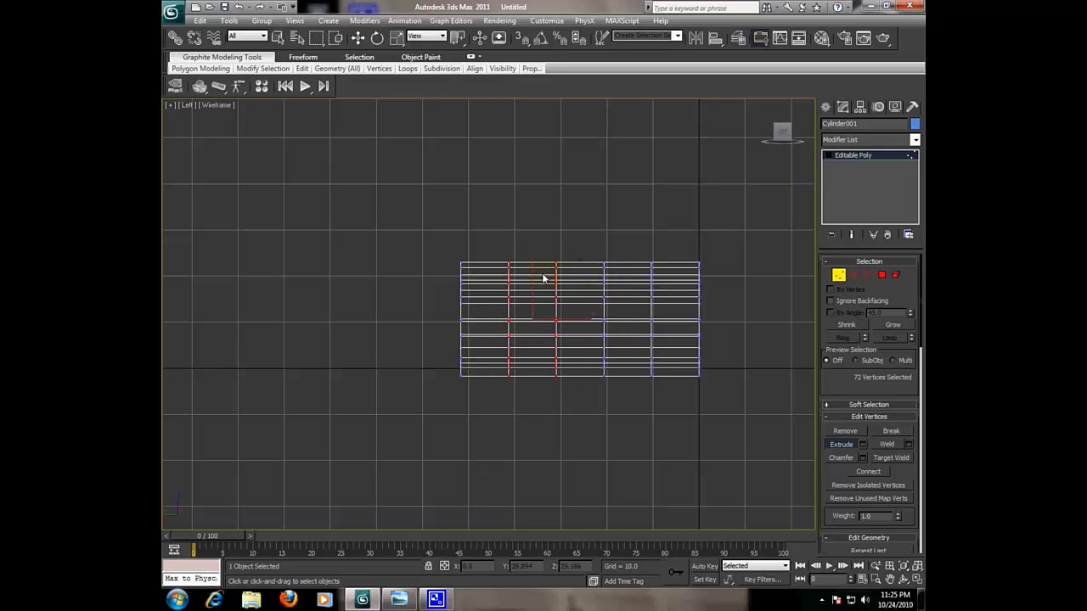
{"action": "left_click", "coordinate": [357, 38]}
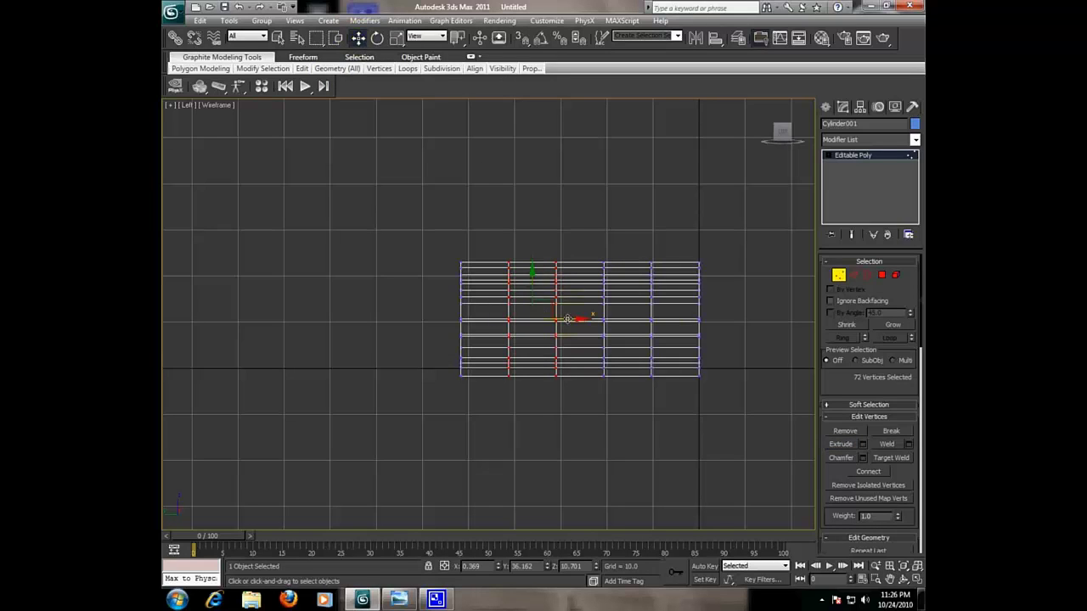
{"action": "left_click_drag", "start_coordinate": [566, 320], "coordinate": [574, 320]}
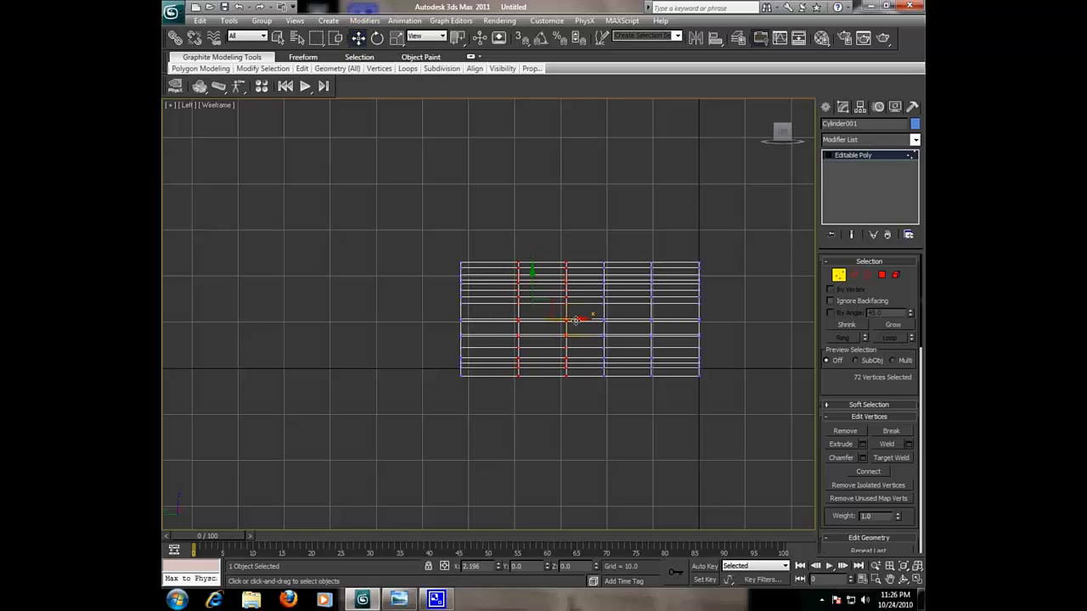
{"action": "left_click", "coordinate": [580, 402]}
{"action": "middle_click_drag", "start_coordinate": [674, 486], "coordinate": [666, 506]}
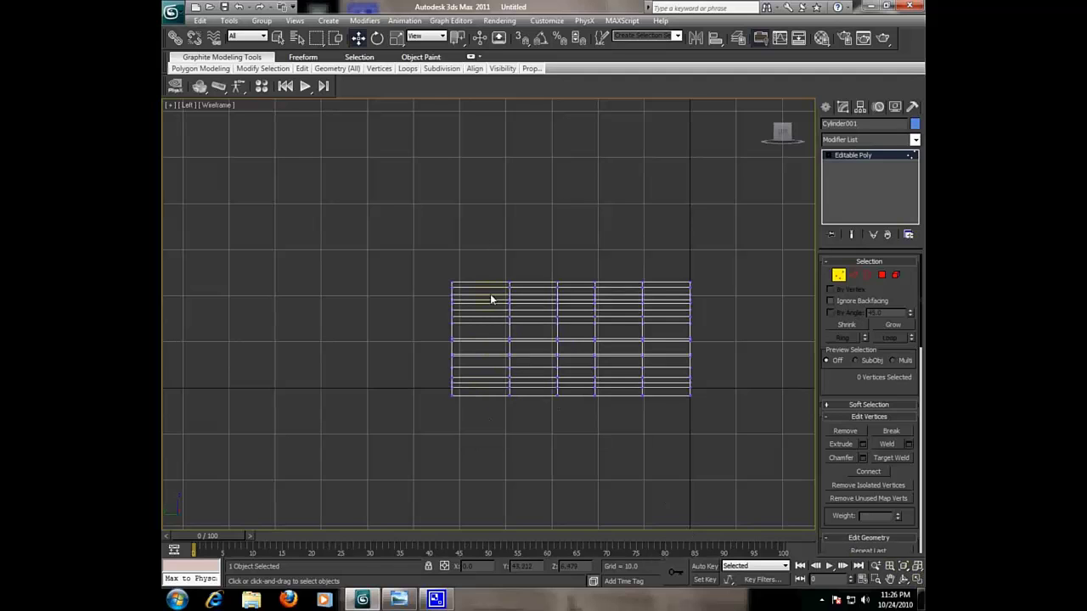
Maximize the Perspective view and orbit until the cylinder's end cap faces the viewer.
{"action": "left_click", "coordinate": [917, 579]}
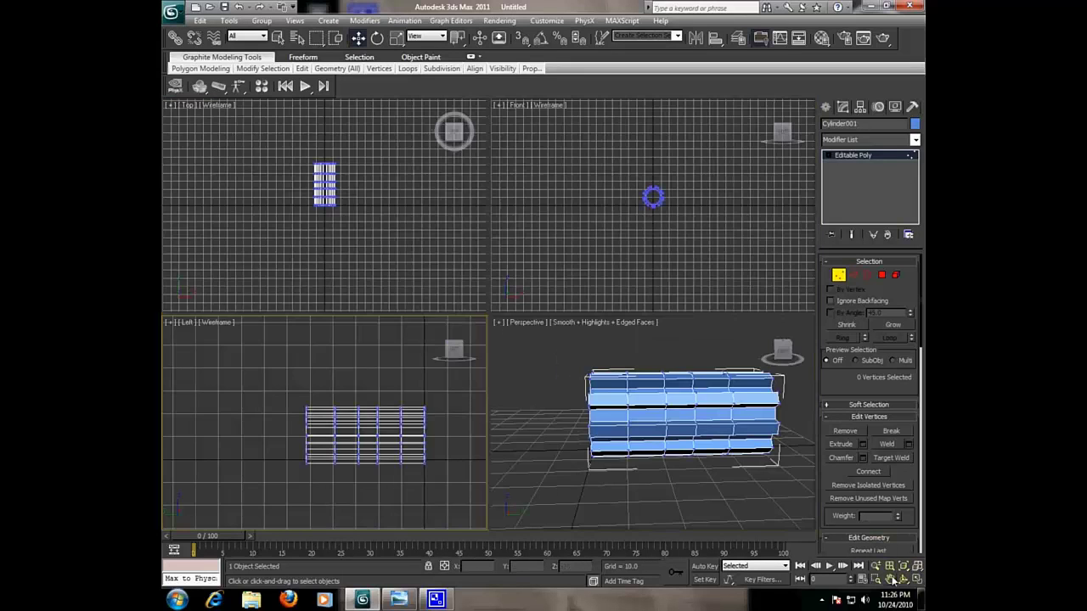
{"action": "left_click", "coordinate": [916, 582]}
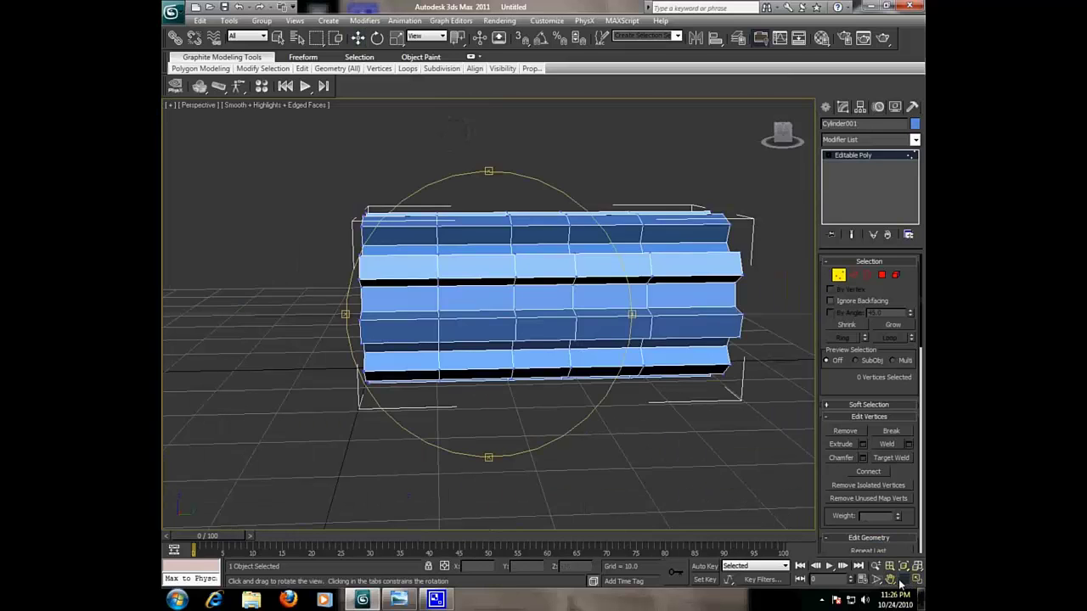
{"action": "left_click", "coordinate": [903, 580]}
{"action": "left_click_drag", "start_coordinate": [528, 322], "coordinate": [509, 350]}
{"action": "left_click_drag", "start_coordinate": [416, 351], "coordinate": [511, 306]}
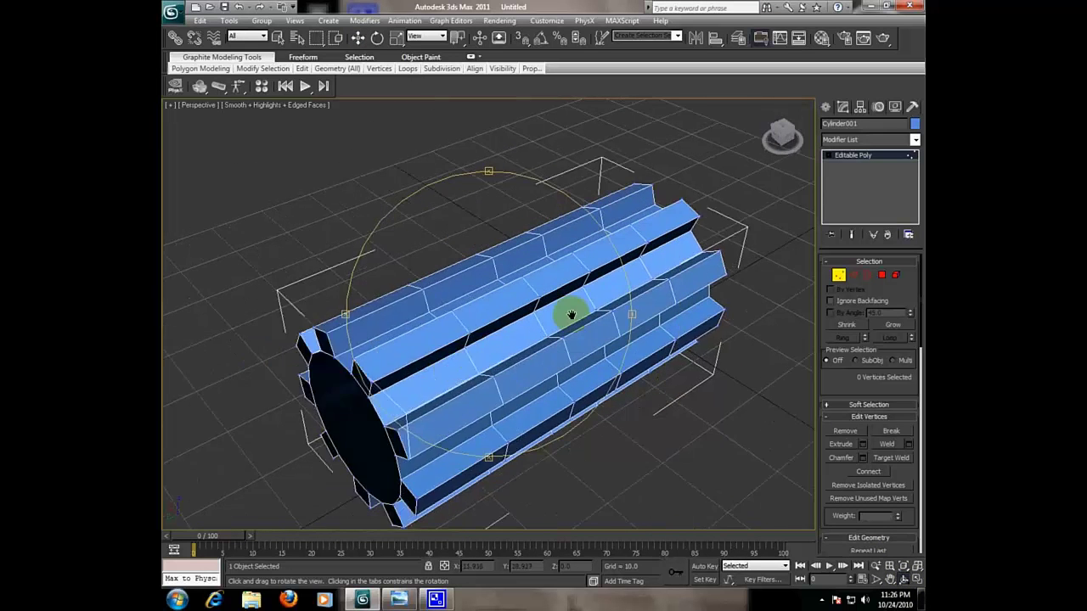
{"action": "right_click", "coordinate": [511, 307]}
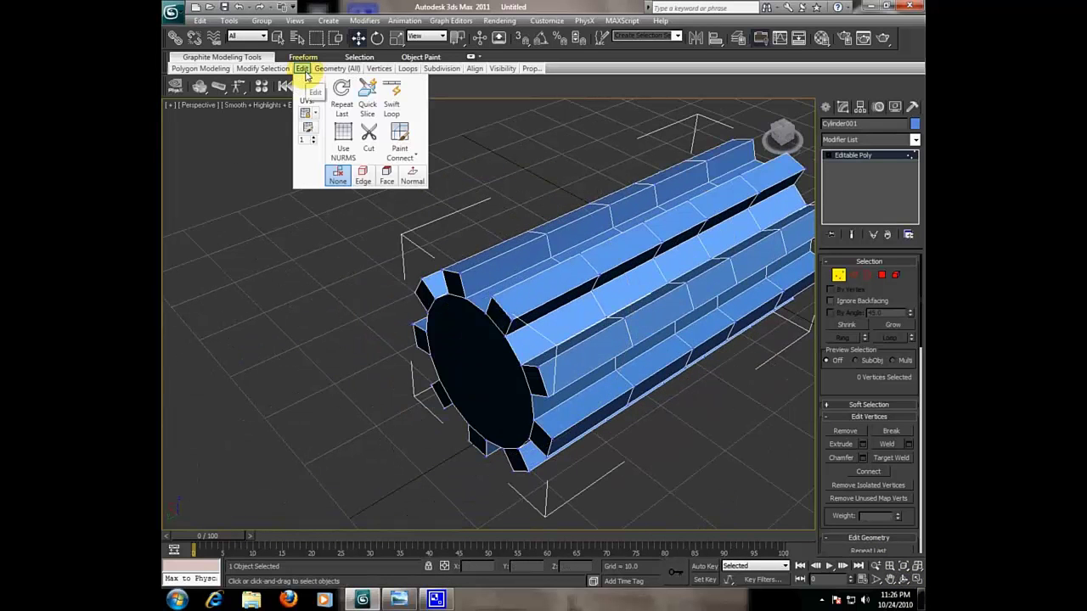
Insert a Swift Loop edge loop near the cylinder's end cap.
{"action": "left_click", "coordinate": [393, 104]}
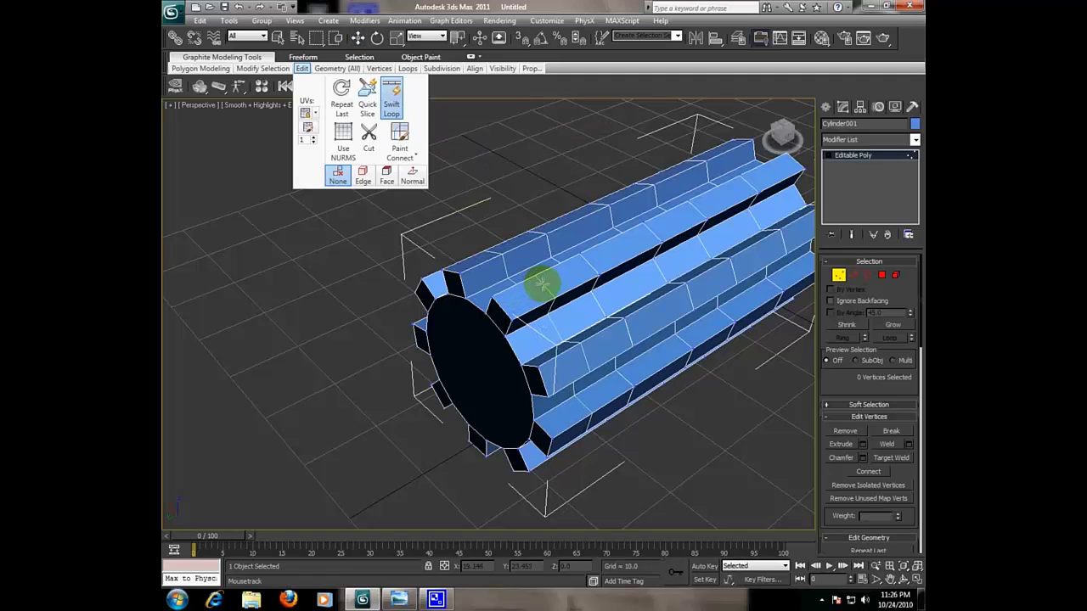
{"action": "left_click", "coordinate": [541, 286]}
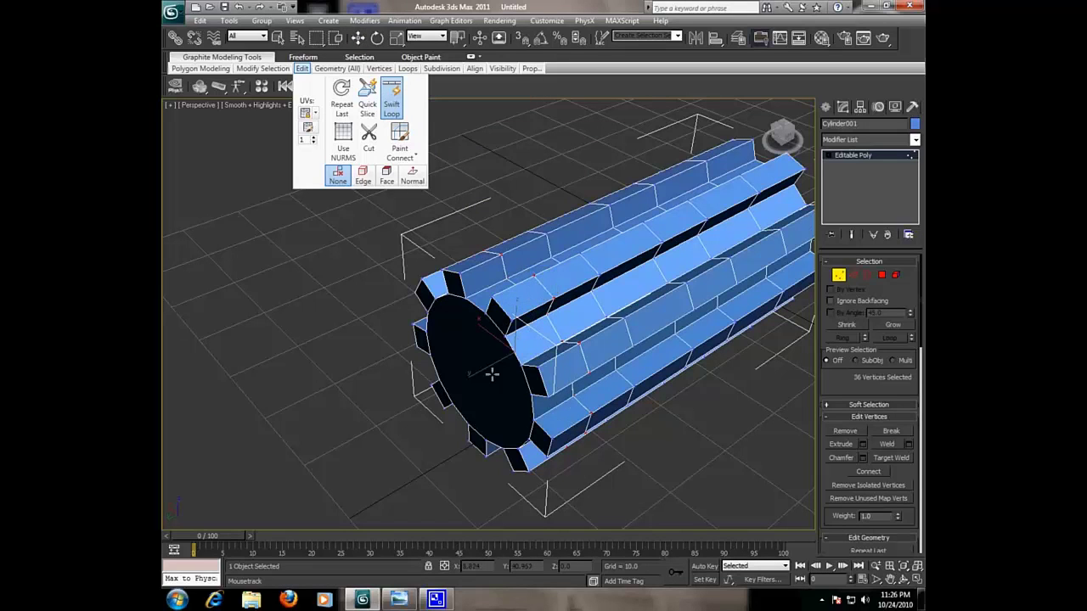
{"action": "right_click", "coordinate": [396, 386]}
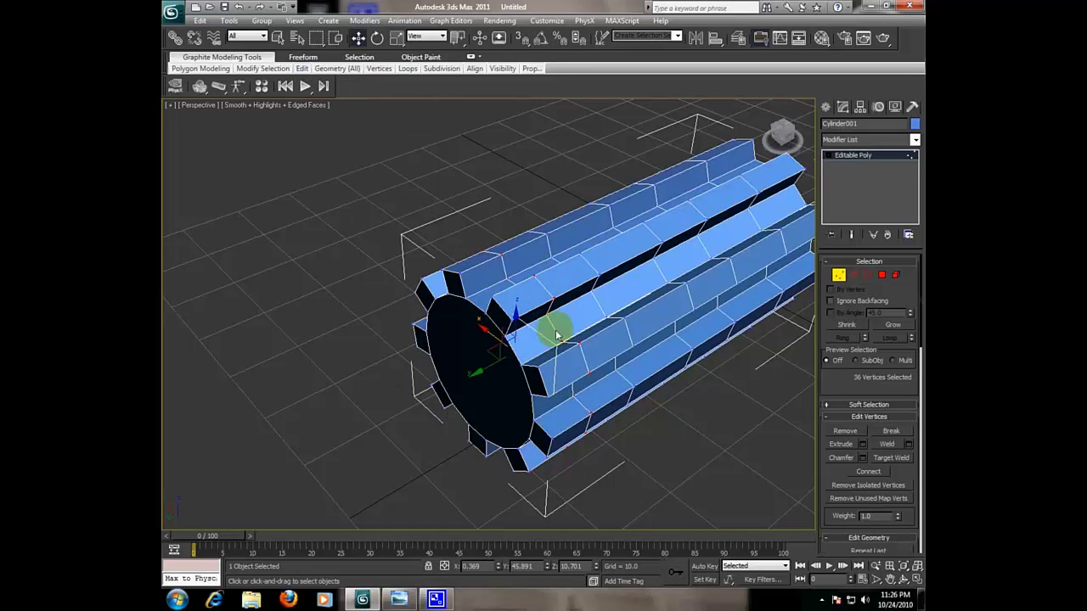
{"action": "left_click", "coordinate": [916, 579]}
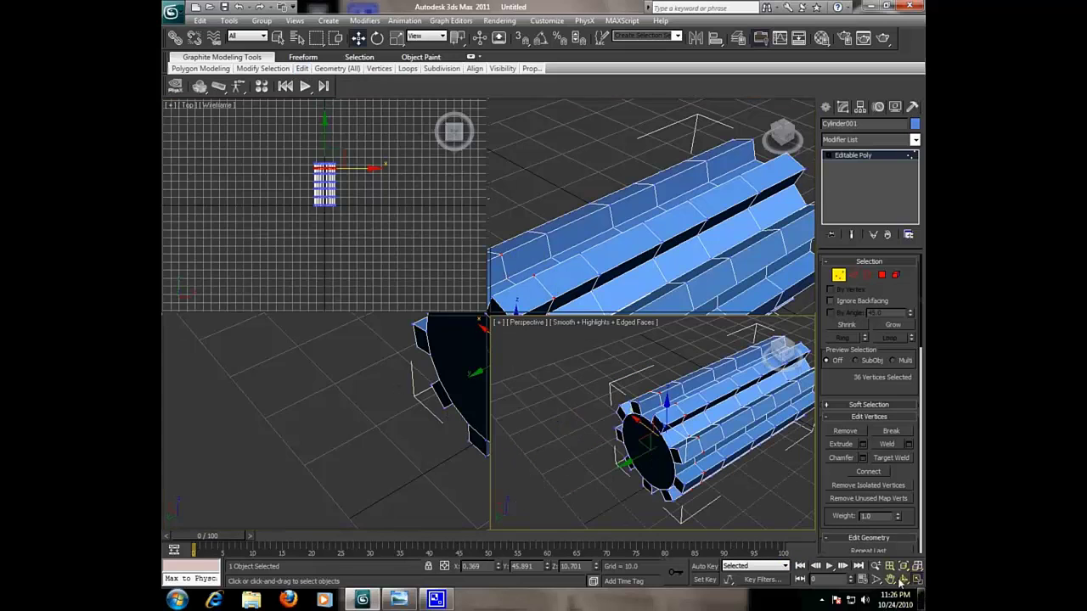
{"action": "middle_click", "coordinate": [420, 448]}
Slide the new edge loop and the next vertex ring rightward along the cylinder.
{"action": "left_click", "coordinate": [917, 578]}
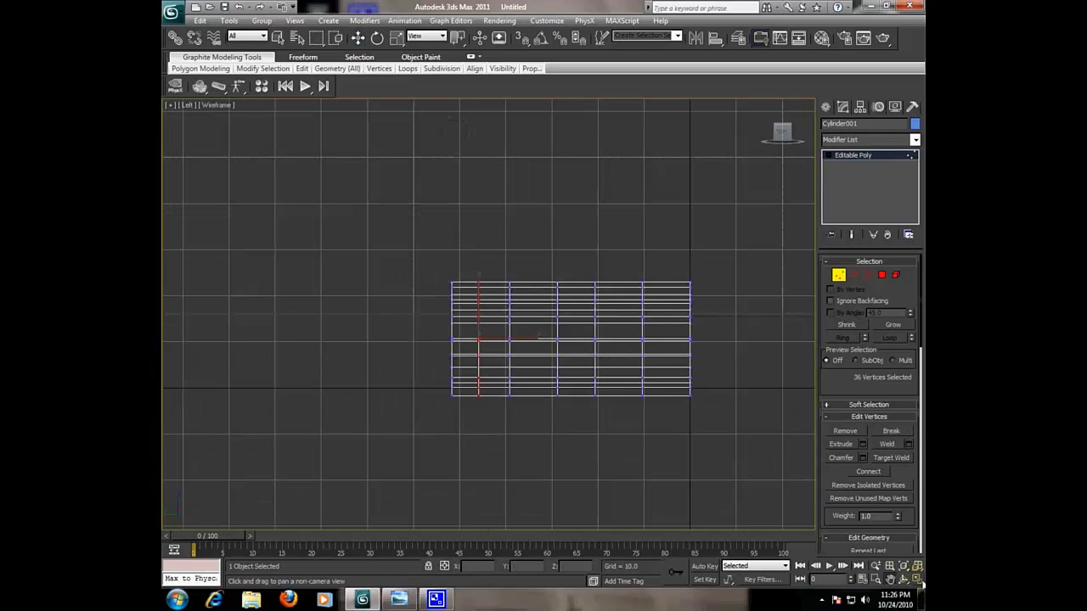
{"action": "scroll", "coordinate": [575, 422], "scroll_direction": "up", "scroll_amount": 2}
{"action": "right_click", "coordinate": [475, 454]}
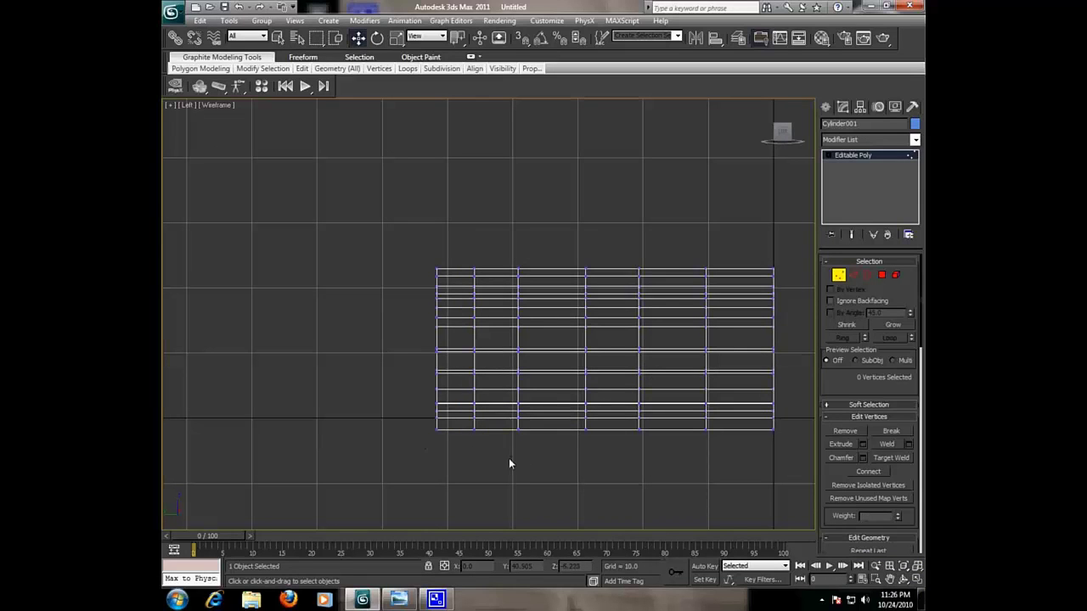
{"action": "mouse_move", "coordinate": [509, 463]}
{"action": "left_mouse_down"}
{"action": "mouse_move", "coordinate": [523, 275]}
{"action": "mouse_move", "coordinate": [540, 253]}
{"action": "left_mouse_up"}
{"action": "left_click_drag", "start_coordinate": [554, 349], "coordinate": [578, 352]}
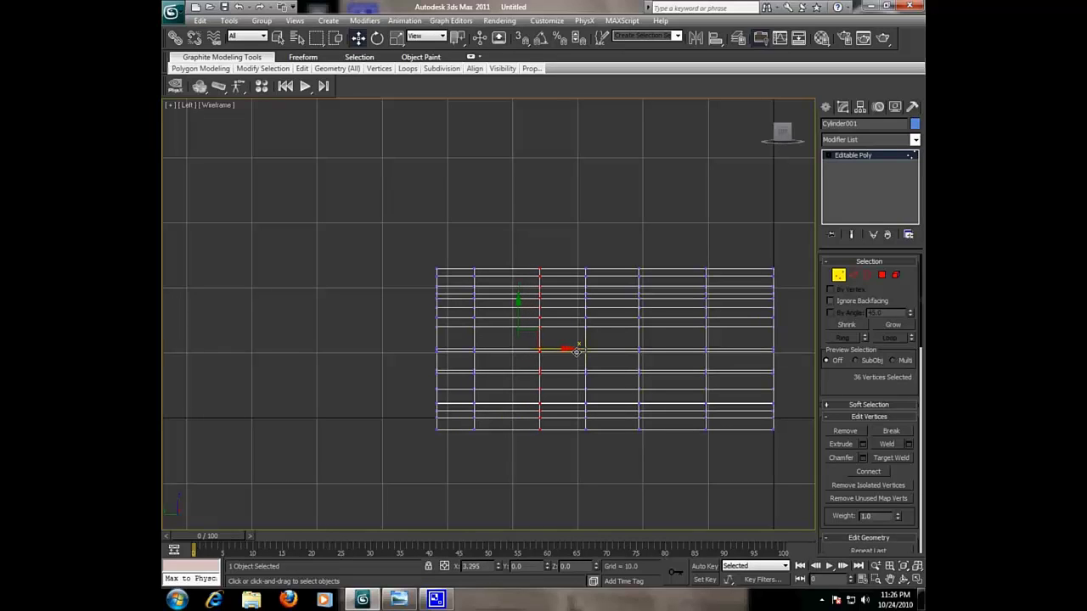
{"action": "left_click_drag", "start_coordinate": [459, 443], "coordinate": [519, 257]}
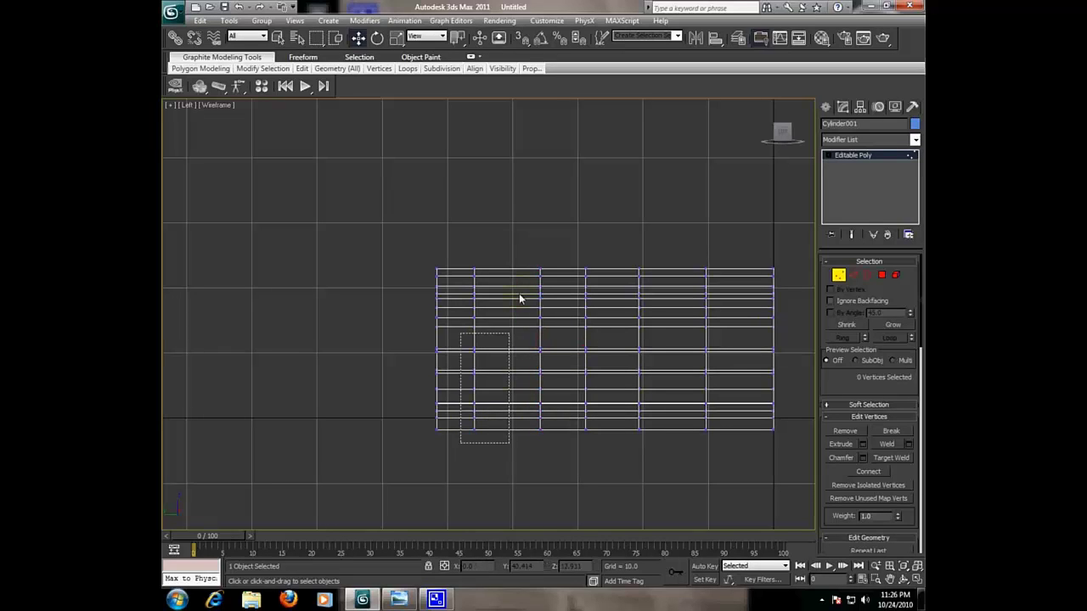
{"action": "left_click_drag", "start_coordinate": [507, 347], "coordinate": [530, 348]}
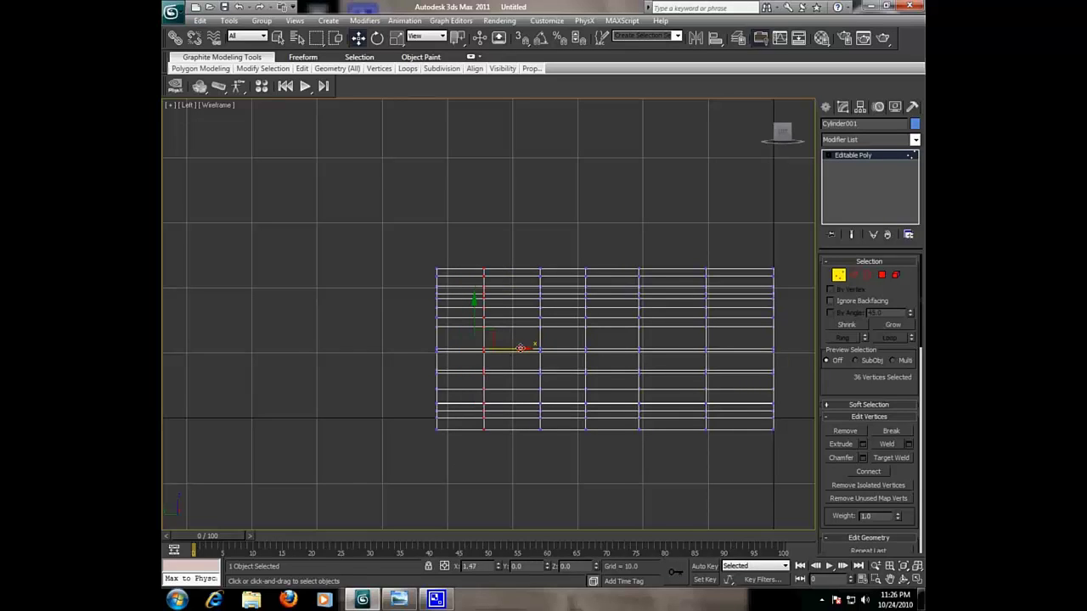
{"action": "left_click", "coordinate": [521, 452]}
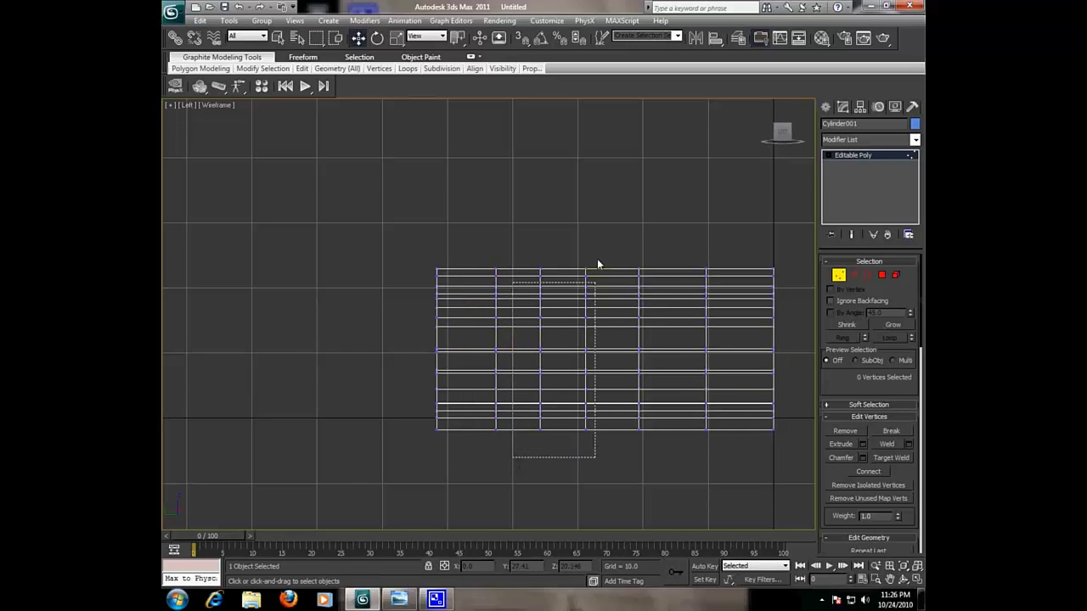
Uniform-scale the two middle vertex rings inward to pinch the handle's waist.
{"action": "left_click_drag", "start_coordinate": [602, 248], "coordinate": [522, 437]}
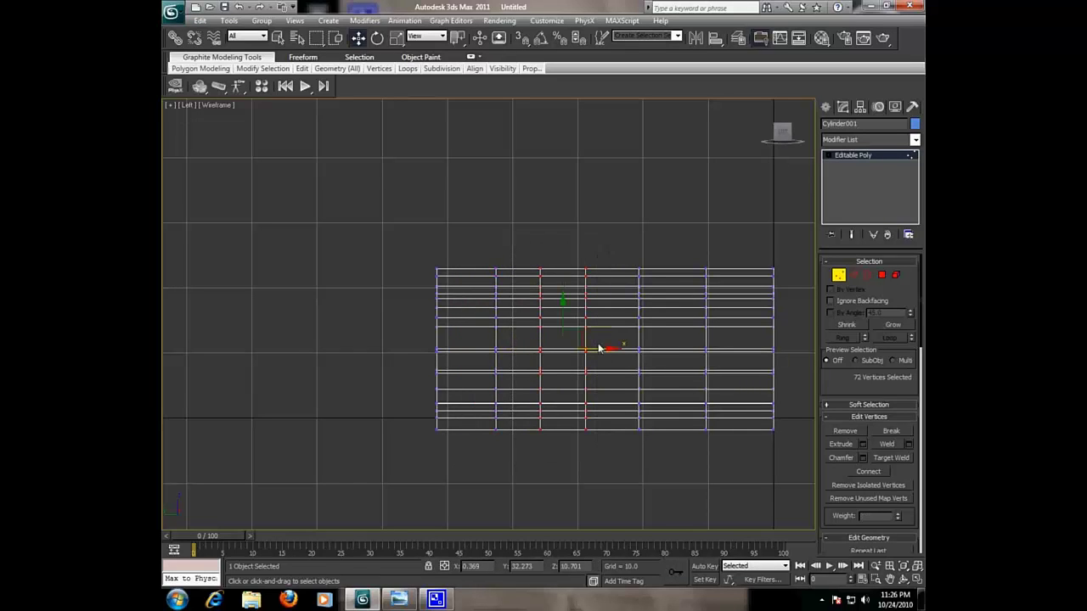
{"action": "middle_click_drag", "start_coordinate": [436, 214], "coordinate": [402, 220]}
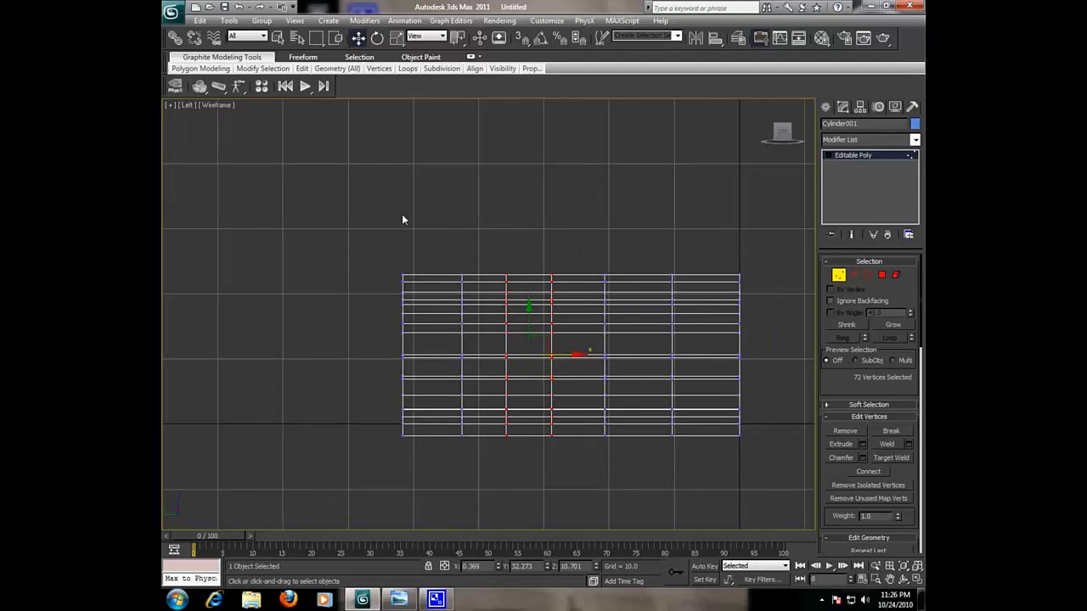
{"action": "left_click", "coordinate": [396, 40]}
{"action": "left_click_drag", "start_coordinate": [533, 348], "coordinate": [539, 375]}
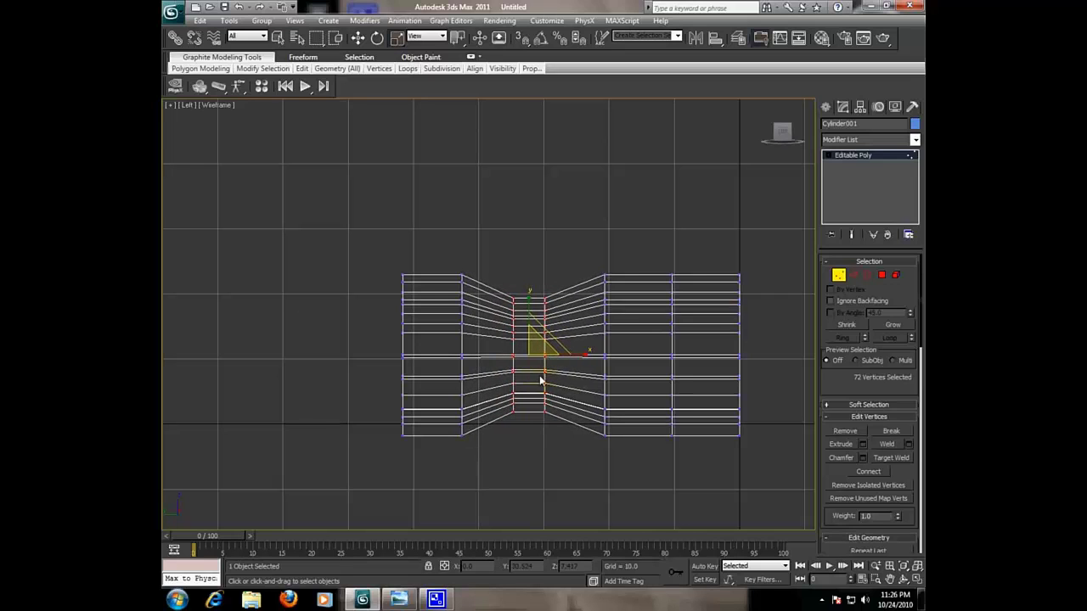
Move the handle's right-end vertex rings further right along X to lengthen it.
{"action": "middle_click_drag", "start_coordinate": [642, 433], "coordinate": [523, 432]}
{"action": "left_click", "coordinate": [358, 37]}
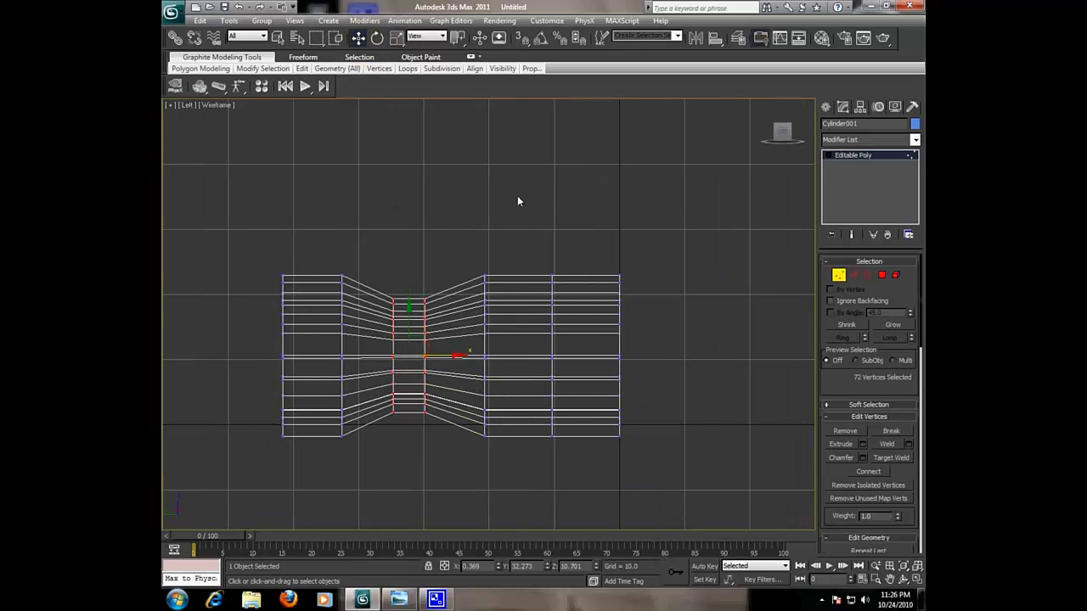
{"action": "middle_click_drag", "start_coordinate": [517, 195], "coordinate": [495, 192]}
{"action": "left_click_drag", "start_coordinate": [569, 258], "coordinate": [625, 473]}
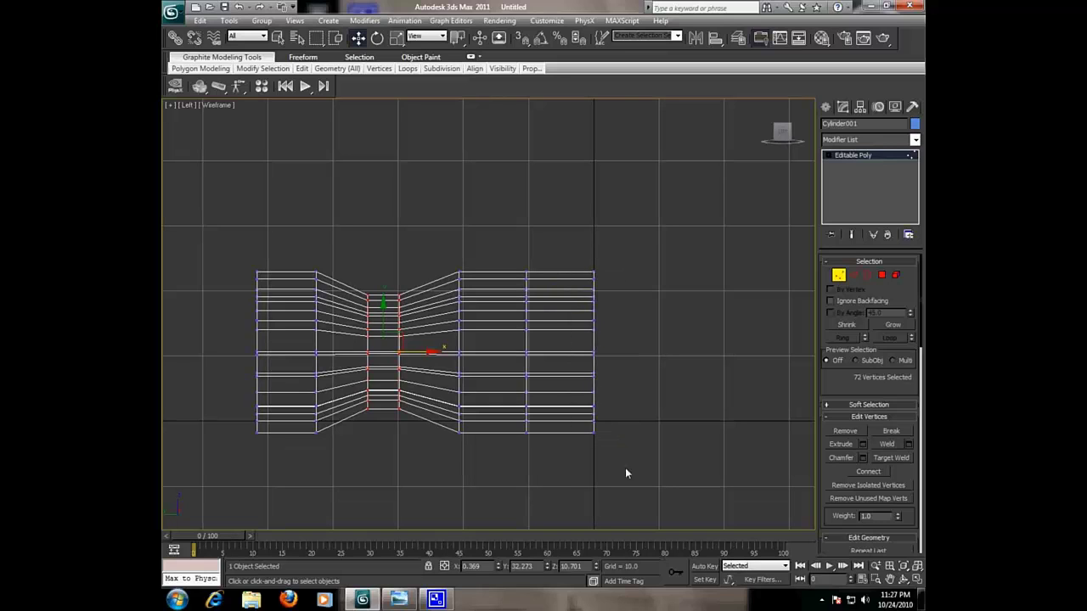
{"action": "left_click_drag", "start_coordinate": [515, 464], "coordinate": [663, 243]}
{"action": "middle_click_drag", "start_coordinate": [630, 347], "coordinate": [551, 337]}
{"action": "mouse_move", "coordinate": [522, 339]}
{"action": "left_mouse_down"}
{"action": "mouse_move", "coordinate": [635, 416]}
{"action": "mouse_move", "coordinate": [577, 245]}
{"action": "left_mouse_up"}
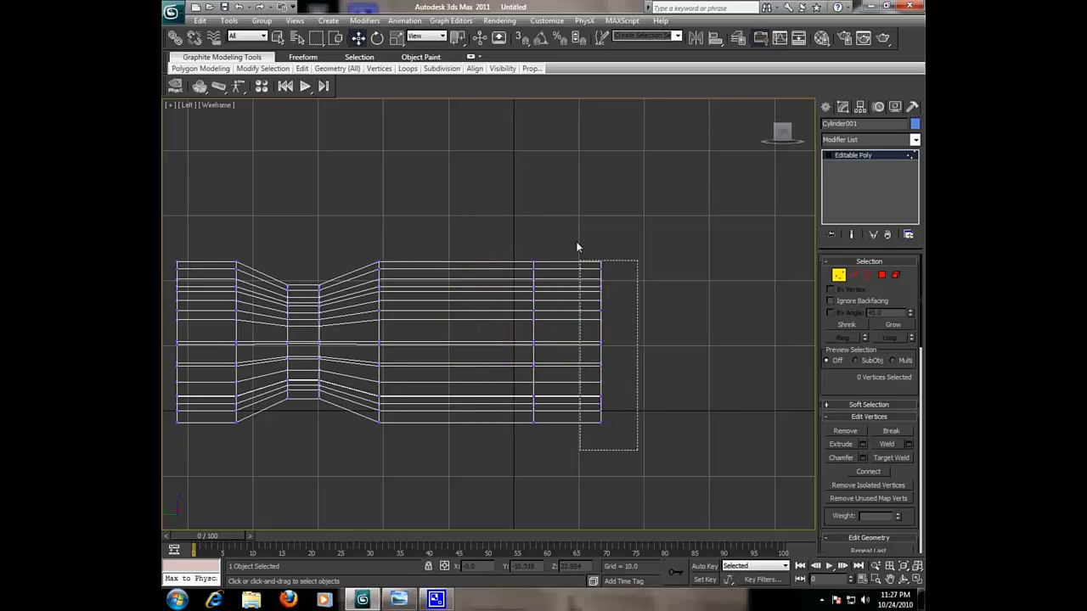
{"action": "middle_click_drag", "start_coordinate": [650, 344], "coordinate": [606, 350]}
{"action": "left_click_drag", "start_coordinate": [604, 348], "coordinate": [751, 348]}
{"action": "mouse_move", "coordinate": [474, 413]}
{"action": "middle_mouse_down"}
{"action": "mouse_move", "coordinate": [655, 419]}
{"action": "mouse_move", "coordinate": [529, 419]}
{"action": "middle_mouse_up"}
{"action": "scroll", "coordinate": [631, 419], "scroll_direction": "down", "scroll_amount": 2}
{"action": "left_click", "coordinate": [916, 579]}
Maximize the Perspective view and orbit to inspect the handle from above.
{"action": "left_click", "coordinate": [890, 579]}
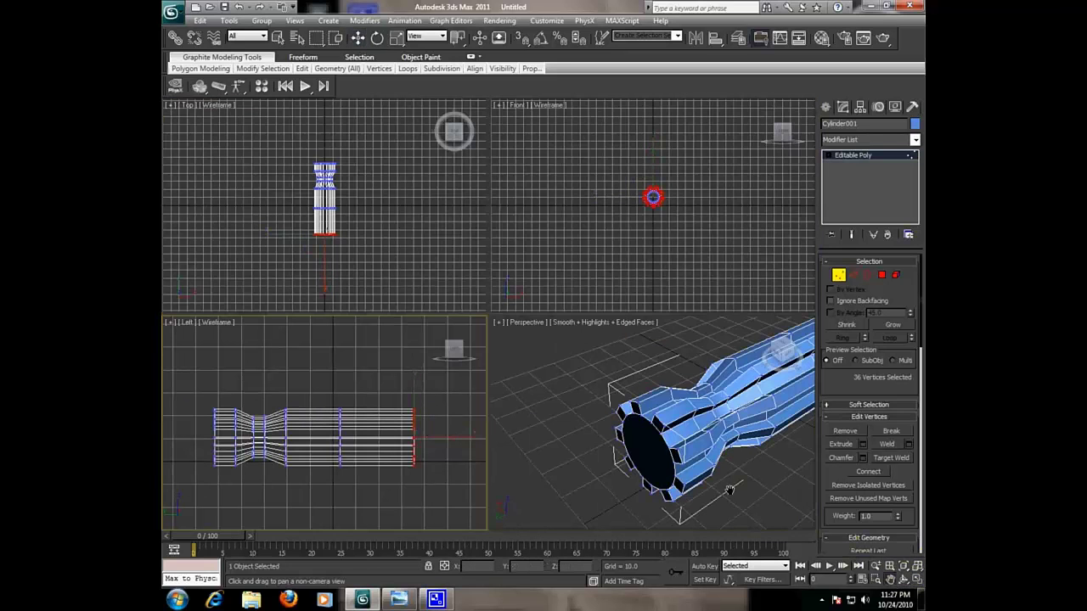
{"action": "left_click", "coordinate": [916, 579]}
{"action": "mouse_move", "coordinate": [487, 314]}
{"action": "left_mouse_down"}
{"action": "mouse_move", "coordinate": [545, 370]}
{"action": "mouse_move", "coordinate": [609, 309]}
{"action": "mouse_move", "coordinate": [733, 310]}
{"action": "mouse_move", "coordinate": [589, 340]}
{"action": "mouse_move", "coordinate": [459, 327]}
{"action": "mouse_move", "coordinate": [687, 339]}
{"action": "mouse_move", "coordinate": [521, 356]}
{"action": "mouse_move", "coordinate": [509, 346]}
{"action": "mouse_move", "coordinate": [530, 340]}
{"action": "left_mouse_up"}
{"action": "middle_click_drag", "start_coordinate": [529, 340], "coordinate": [544, 371]}
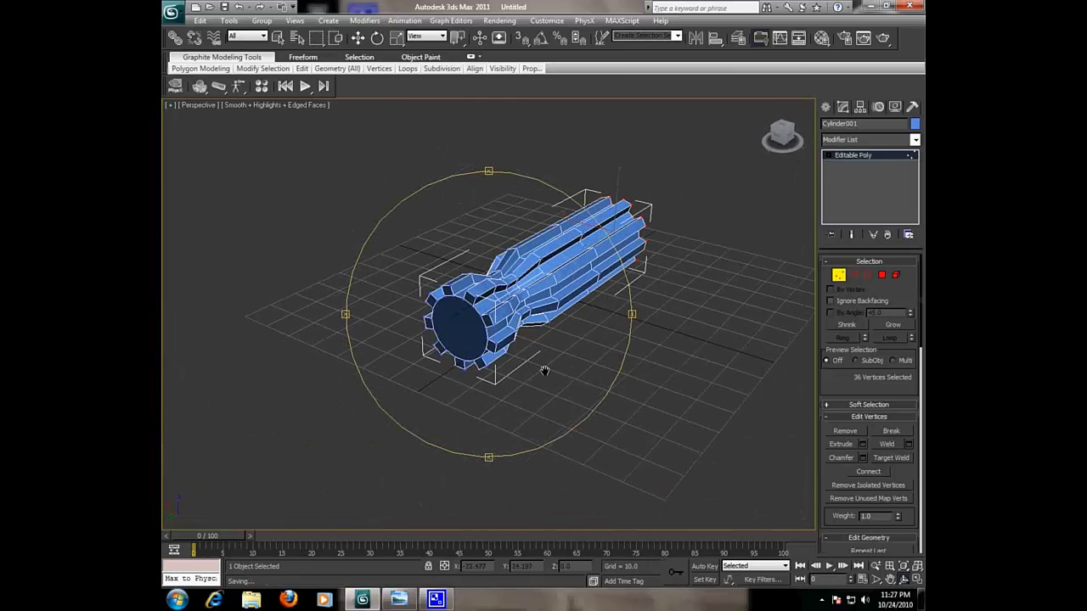
{"action": "key", "text": "w"}
Recheck the reference photo, exit Vertex mode and bring up the standard primitives.
{"action": "left_click", "coordinate": [398, 599]}
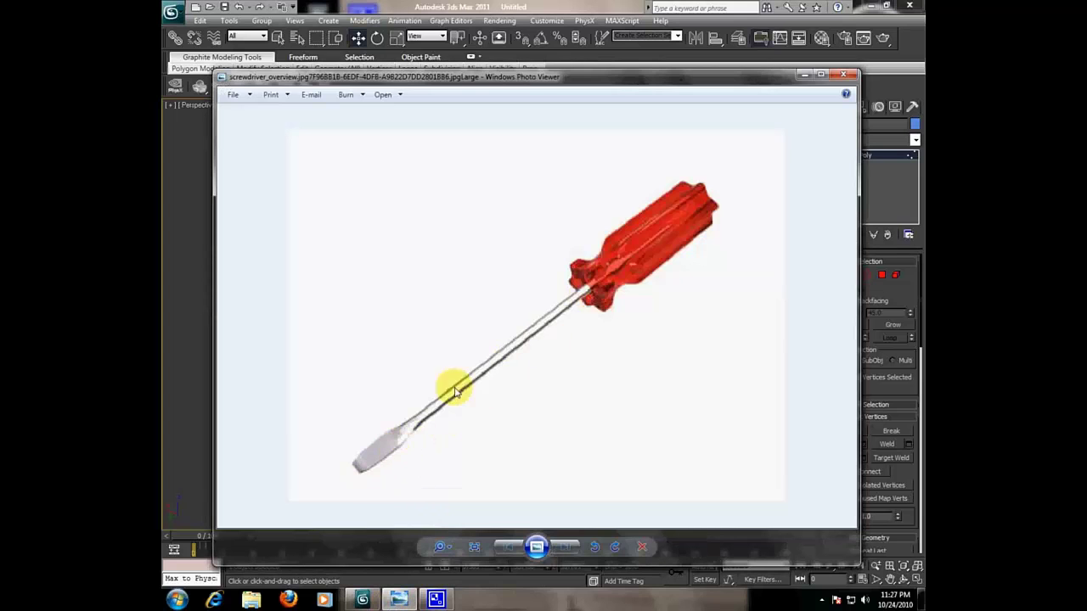
{"action": "left_click", "coordinate": [400, 603]}
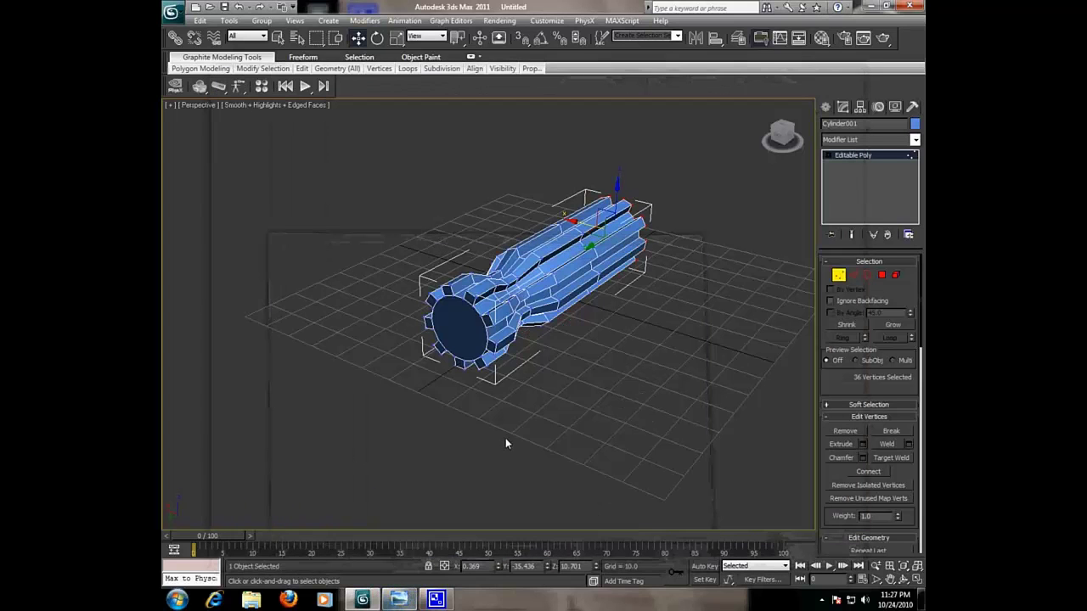
{"action": "left_click", "coordinate": [837, 276]}
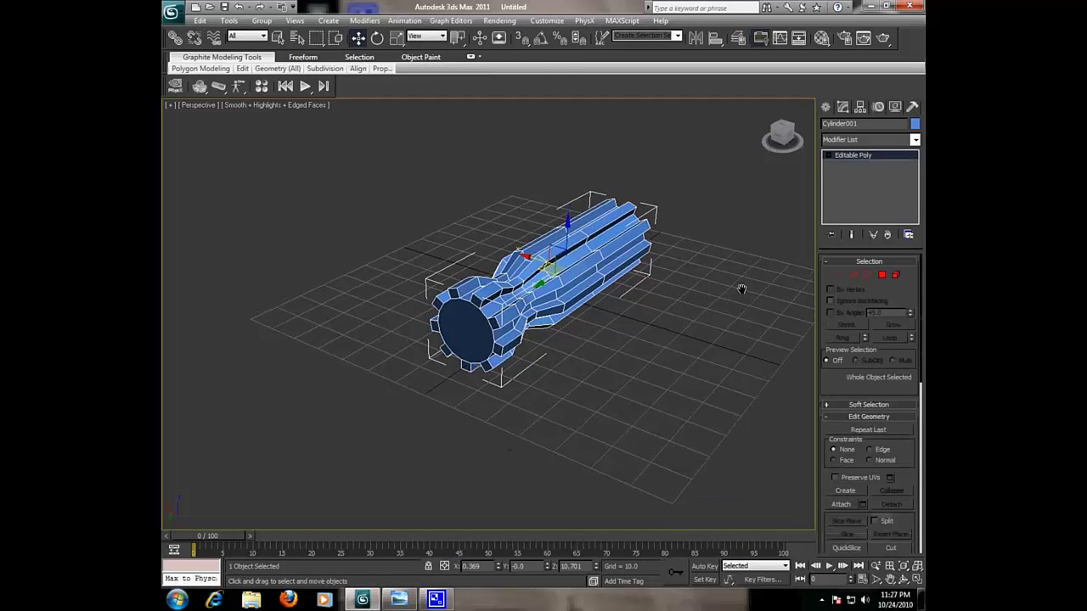
{"action": "left_click", "coordinate": [824, 107]}
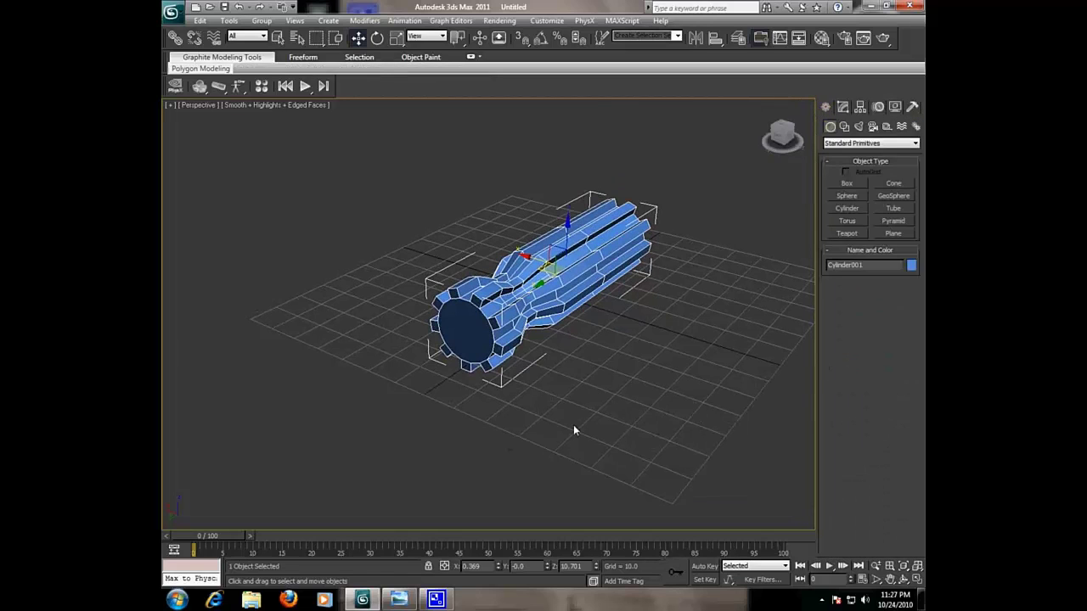
Draw a thin cylinder, Cylinder002, centred inside the handle in the Front viewport and set its length.
{"action": "middle_click_drag", "start_coordinate": [573, 424], "coordinate": [635, 381], "text": "alt"}
{"action": "left_click", "coordinate": [636, 382]}
{"action": "left_click", "coordinate": [847, 208]}
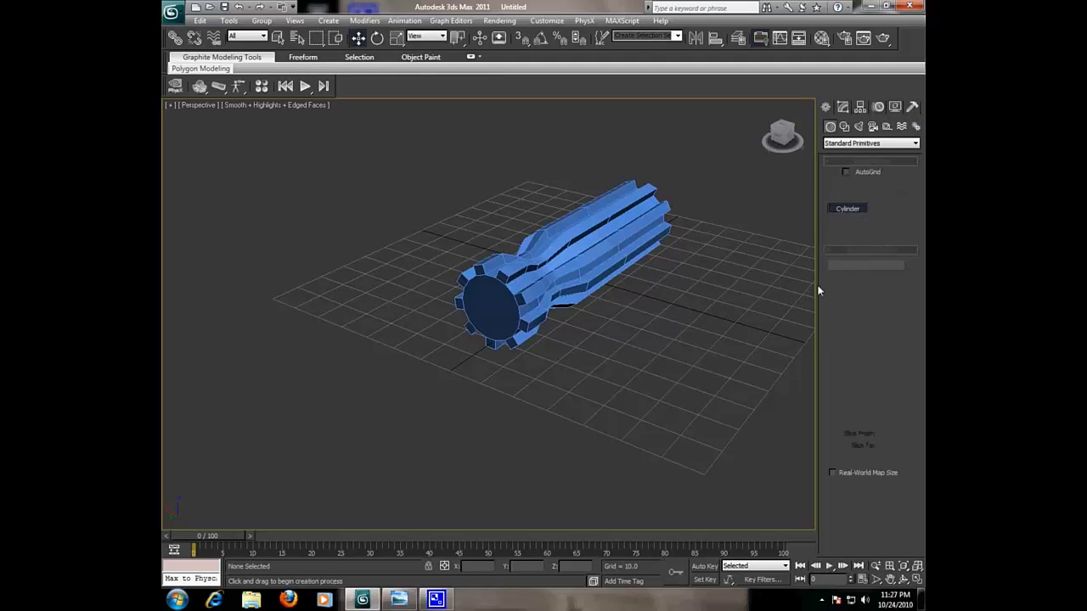
{"action": "left_click", "coordinate": [918, 579]}
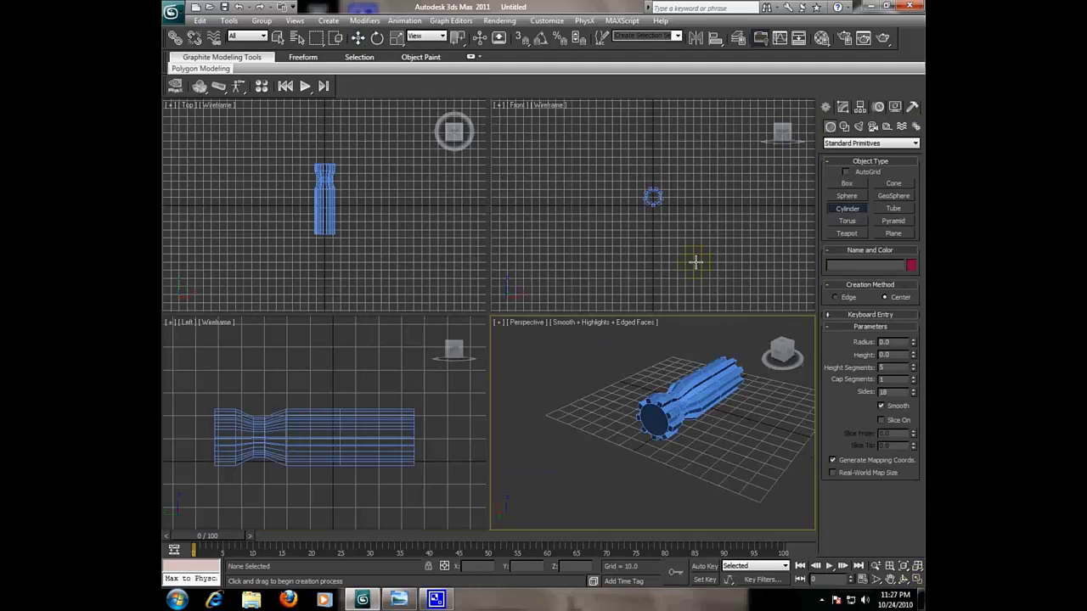
{"action": "scroll", "coordinate": [694, 253], "scroll_direction": "up", "scroll_amount": 3}
{"action": "scroll", "coordinate": [691, 245], "scroll_direction": "up", "scroll_amount": 5}
{"action": "scroll", "coordinate": [644, 227], "scroll_direction": "down", "scroll_amount": 1}
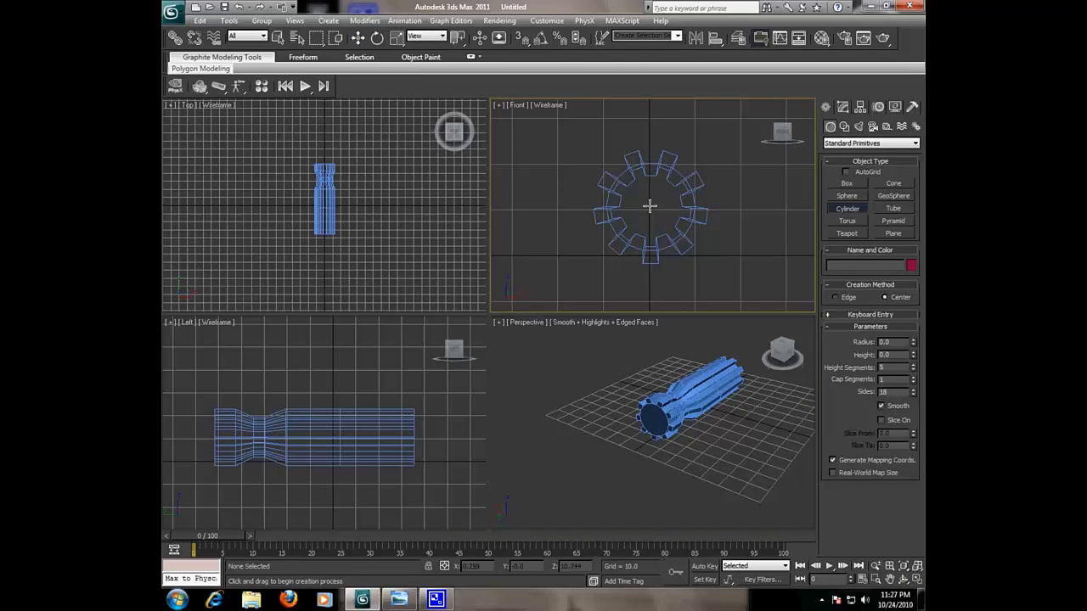
{"action": "left_click_drag", "start_coordinate": [649, 207], "coordinate": [649, 204]}
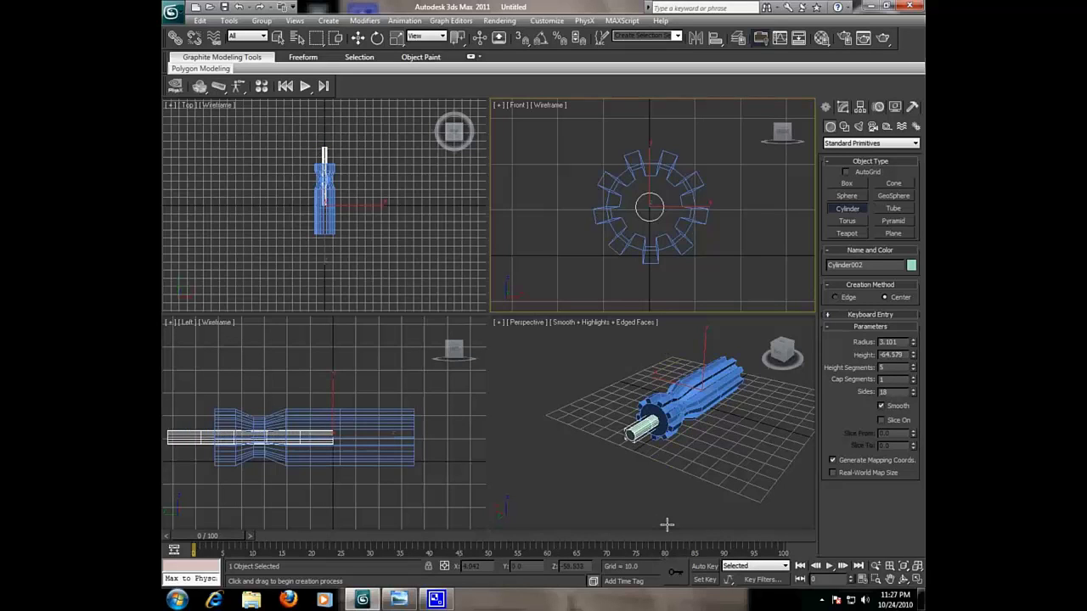
{"action": "left_click", "coordinate": [668, 459]}
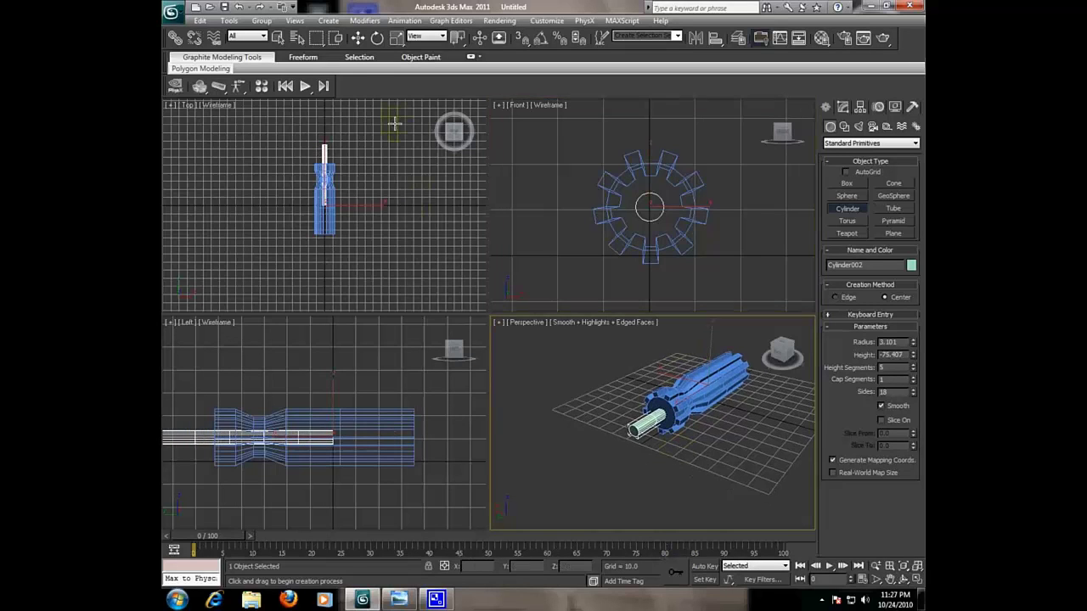
Move Cylinder002 out along Y so it protrudes from the handle's front end.
{"action": "left_click", "coordinate": [358, 37]}
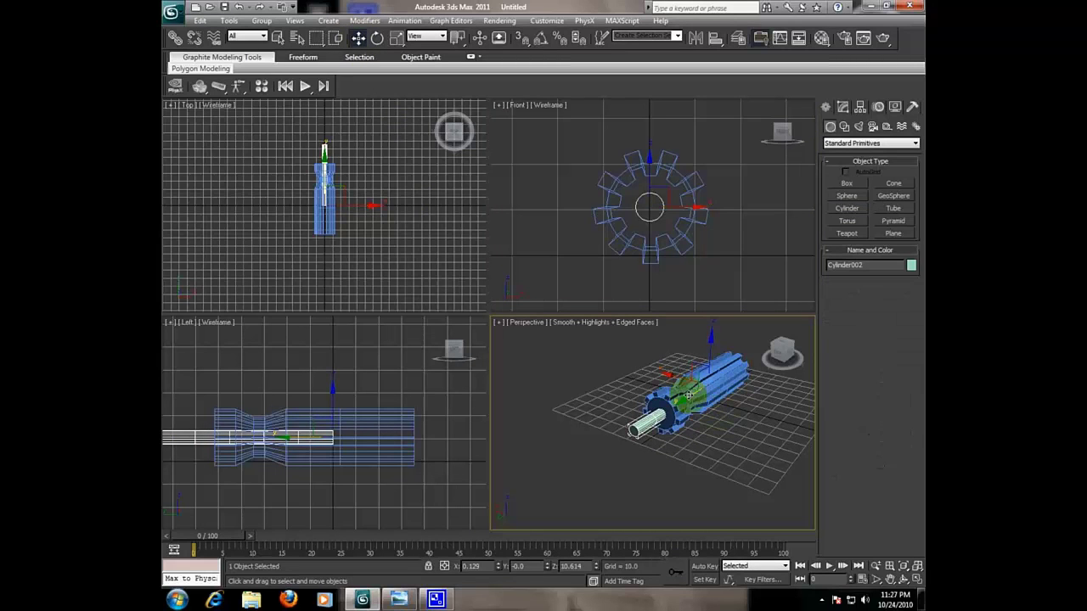
{"action": "left_click_drag", "start_coordinate": [690, 394], "coordinate": [648, 421]}
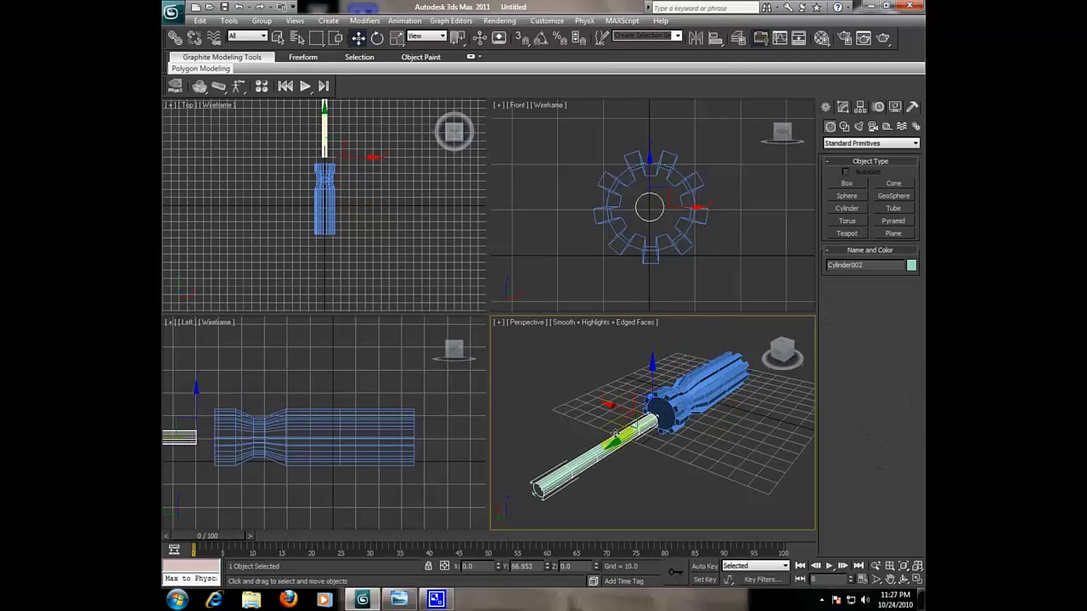
{"action": "middle_click_drag", "start_coordinate": [711, 464], "coordinate": [688, 449], "text": "alt"}
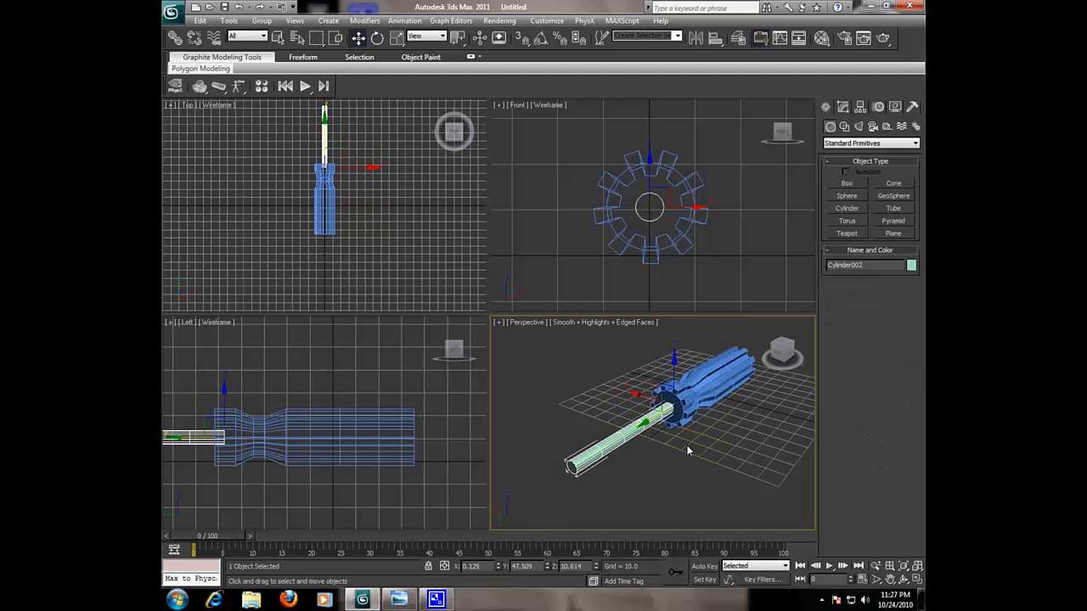
{"action": "left_click", "coordinate": [917, 579]}
Reduce the shaft cylinder's radius to 2.016 in the Modify panel.
{"action": "left_click", "coordinate": [903, 579]}
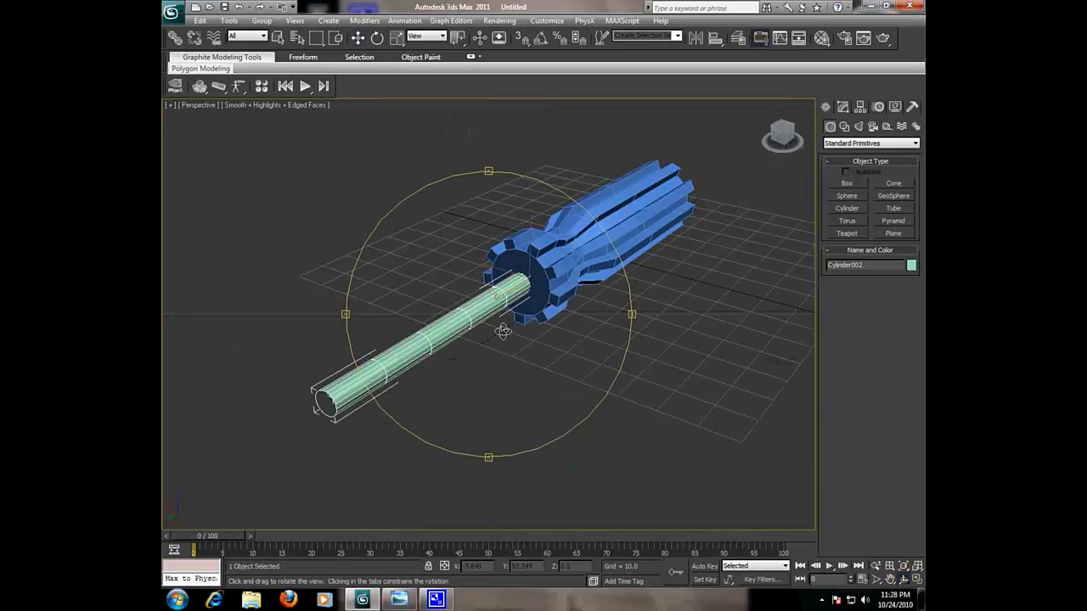
{"action": "mouse_move", "coordinate": [509, 357]}
{"action": "left_mouse_down"}
{"action": "mouse_move", "coordinate": [478, 328]}
{"action": "mouse_move", "coordinate": [577, 339]}
{"action": "mouse_move", "coordinate": [730, 330]}
{"action": "mouse_move", "coordinate": [623, 303]}
{"action": "mouse_move", "coordinate": [560, 378]}
{"action": "mouse_move", "coordinate": [567, 361]}
{"action": "mouse_move", "coordinate": [606, 354]}
{"action": "mouse_move", "coordinate": [565, 348]}
{"action": "left_mouse_up"}
{"action": "key", "text": "w"}
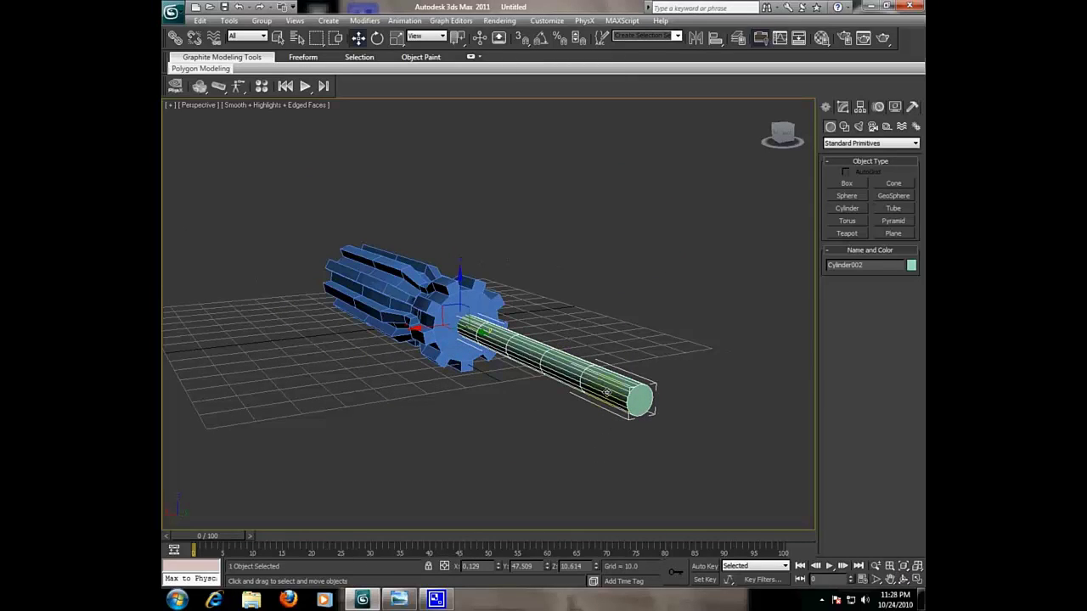
{"action": "left_click", "coordinate": [843, 107]}
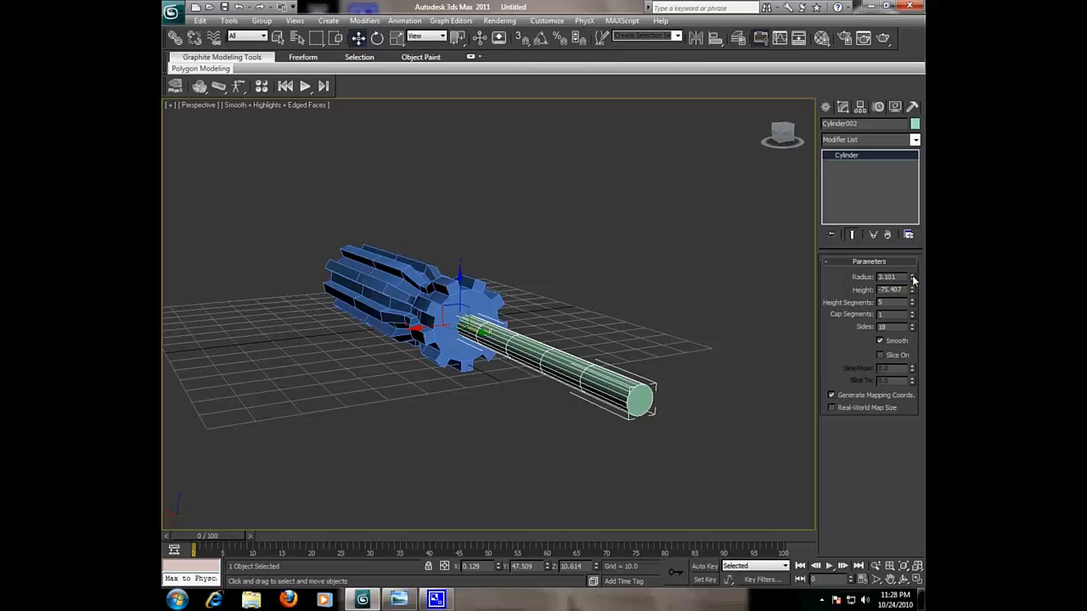
{"action": "left_click_drag", "start_coordinate": [913, 284], "coordinate": [912, 295]}
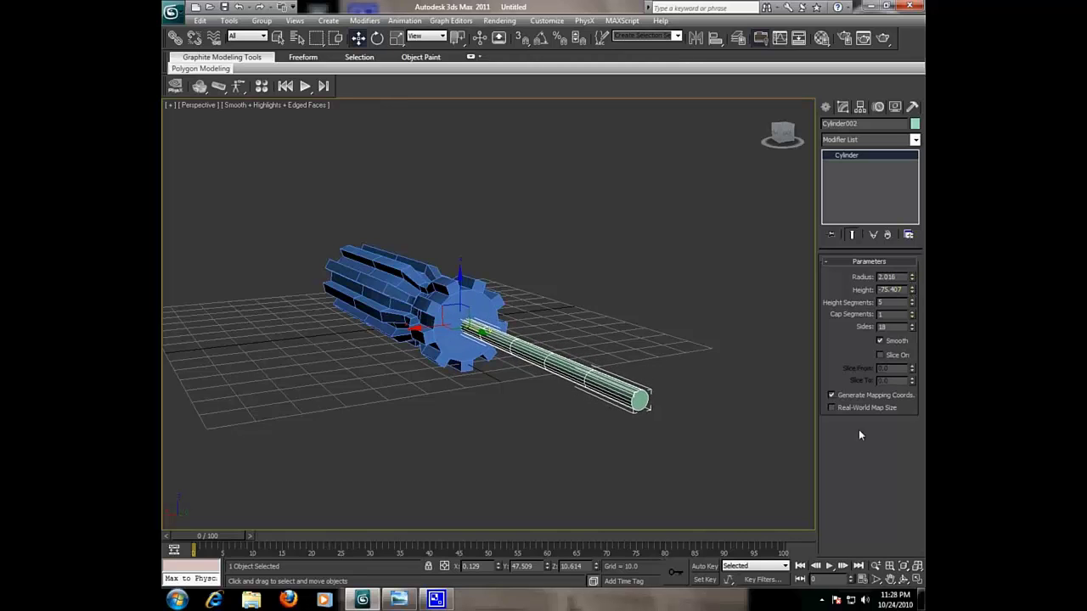
Reselect the shaft and bring up the Polygon Modeling options for Convert to Poly.
{"action": "left_click", "coordinate": [902, 579]}
{"action": "mouse_move", "coordinate": [537, 288]}
{"action": "left_mouse_down"}
{"action": "mouse_move", "coordinate": [449, 308]}
{"action": "mouse_move", "coordinate": [483, 332]}
{"action": "mouse_move", "coordinate": [494, 297]}
{"action": "mouse_move", "coordinate": [519, 328]}
{"action": "mouse_move", "coordinate": [512, 356]}
{"action": "left_mouse_up"}
{"action": "right_click", "coordinate": [512, 356]}
{"action": "left_click", "coordinate": [512, 357]}
{"action": "left_click", "coordinate": [518, 332]}
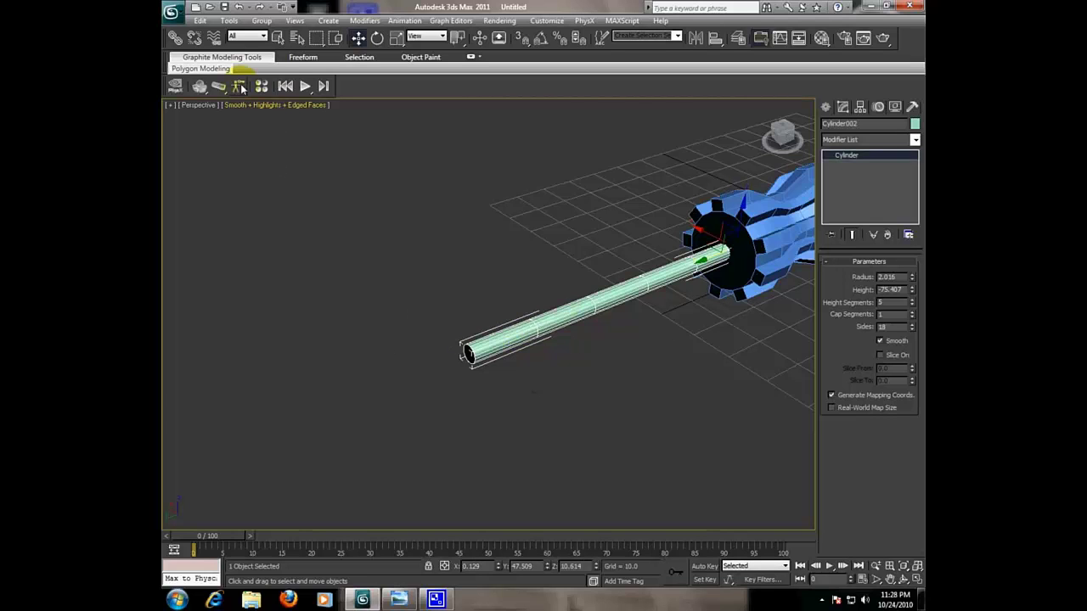
{"action": "left_click", "coordinate": [212, 67]}
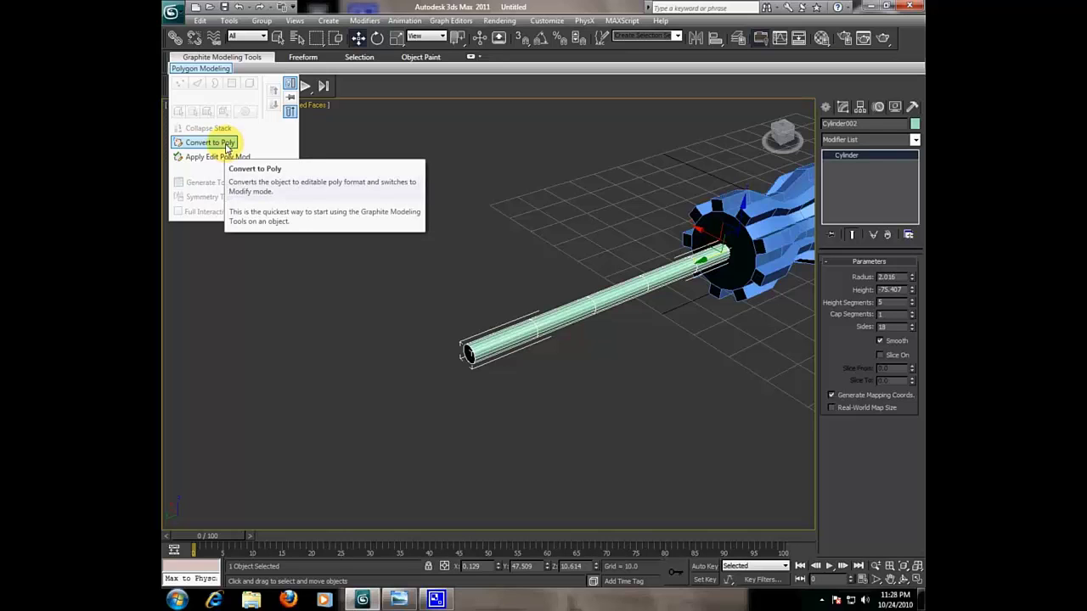
Convert the shaft to Editable Poly and select the ring of vertices at its tip.
{"action": "left_click", "coordinate": [226, 145]}
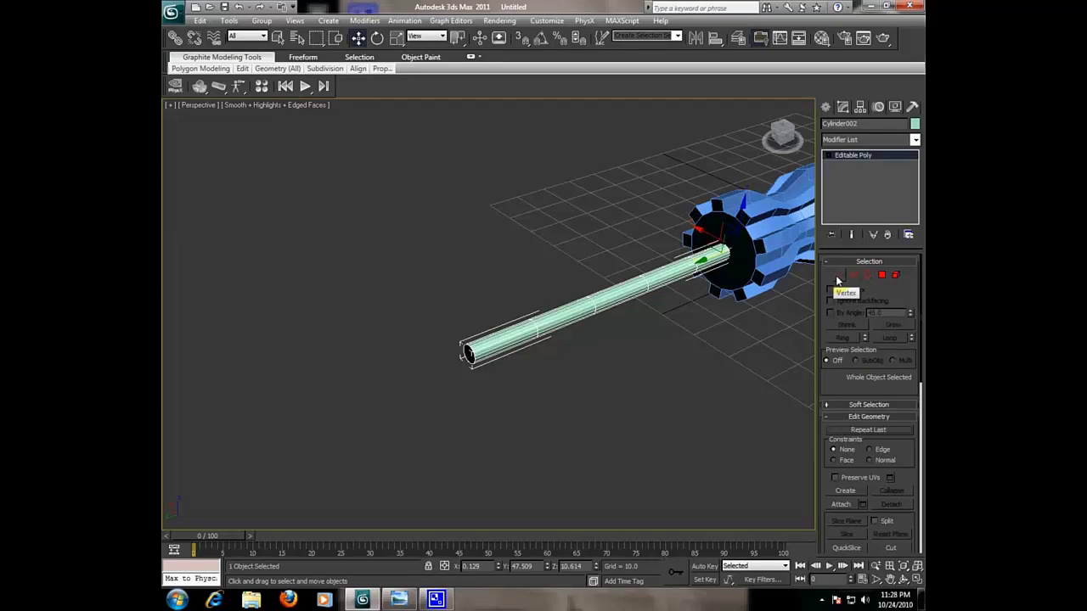
{"action": "left_click", "coordinate": [838, 275]}
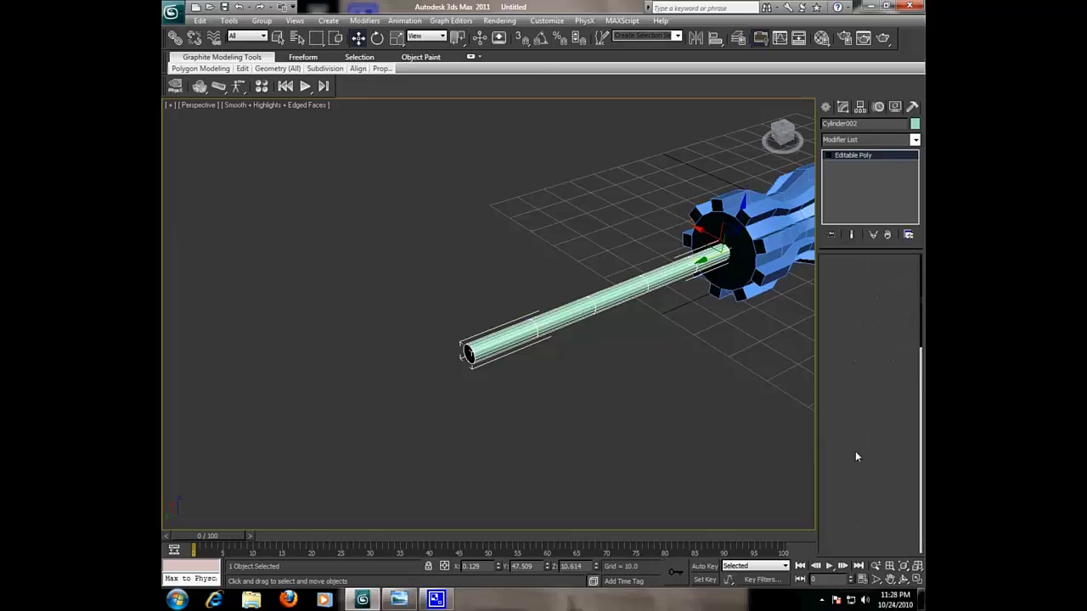
{"action": "left_click", "coordinate": [904, 579]}
{"action": "left_click_drag", "start_coordinate": [583, 378], "coordinate": [560, 369]}
{"action": "right_click", "coordinate": [405, 409]}
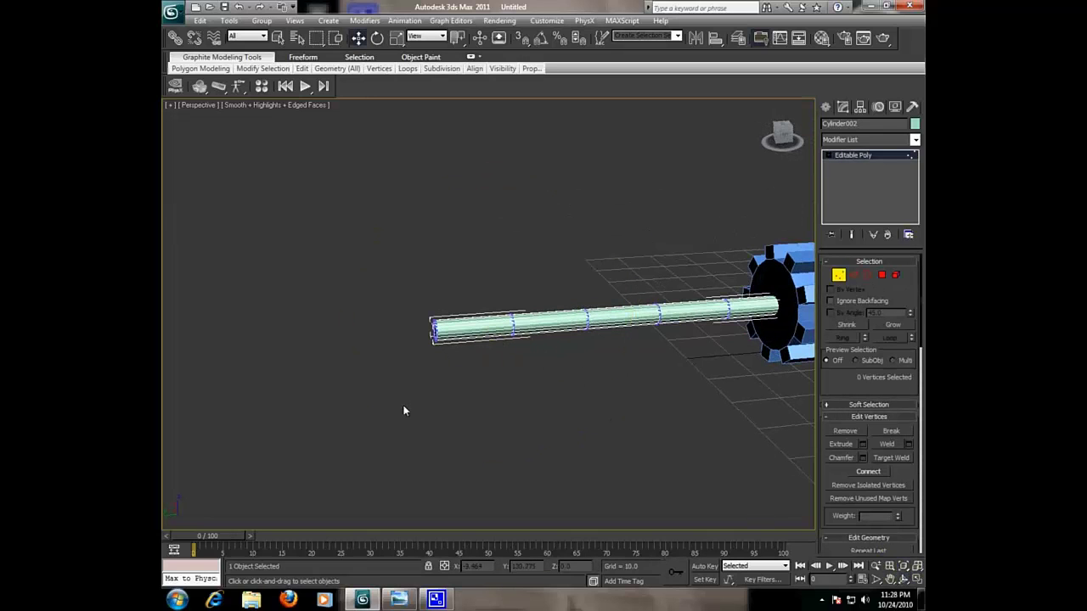
{"action": "left_click_drag", "start_coordinate": [431, 363], "coordinate": [472, 222]}
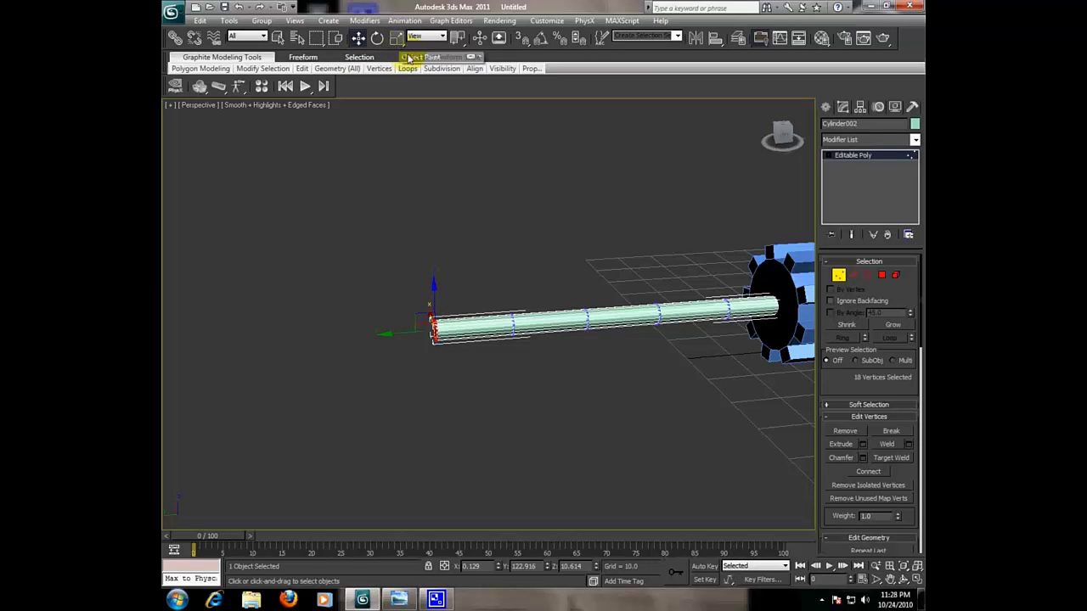
Scale the tip vertices down to taper the shaft end and flatten it vertically.
{"action": "left_click", "coordinate": [398, 39]}
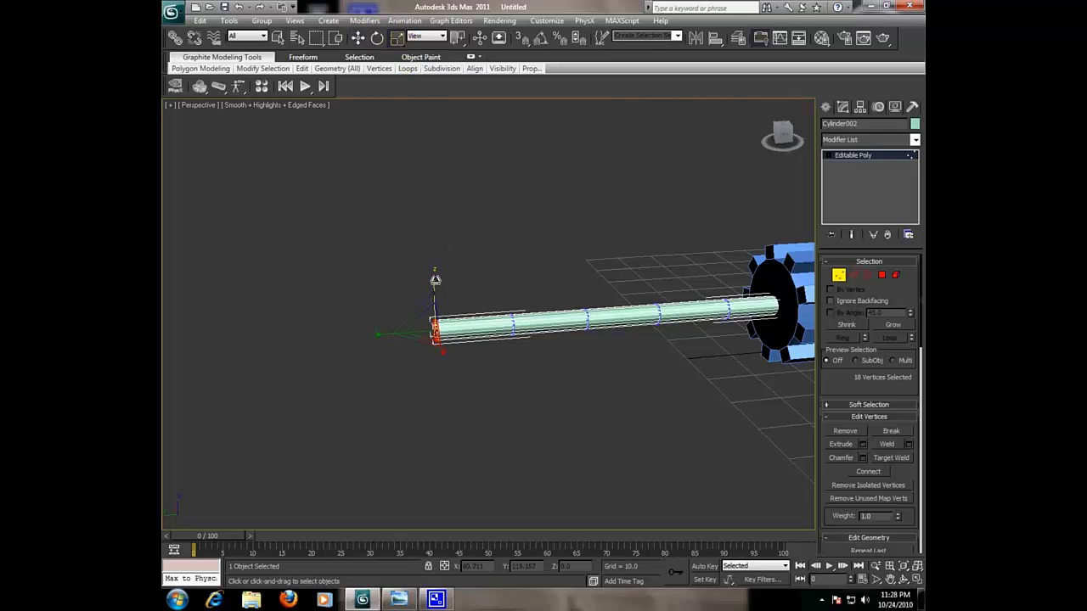
{"action": "left_click_drag", "start_coordinate": [435, 279], "coordinate": [432, 358]}
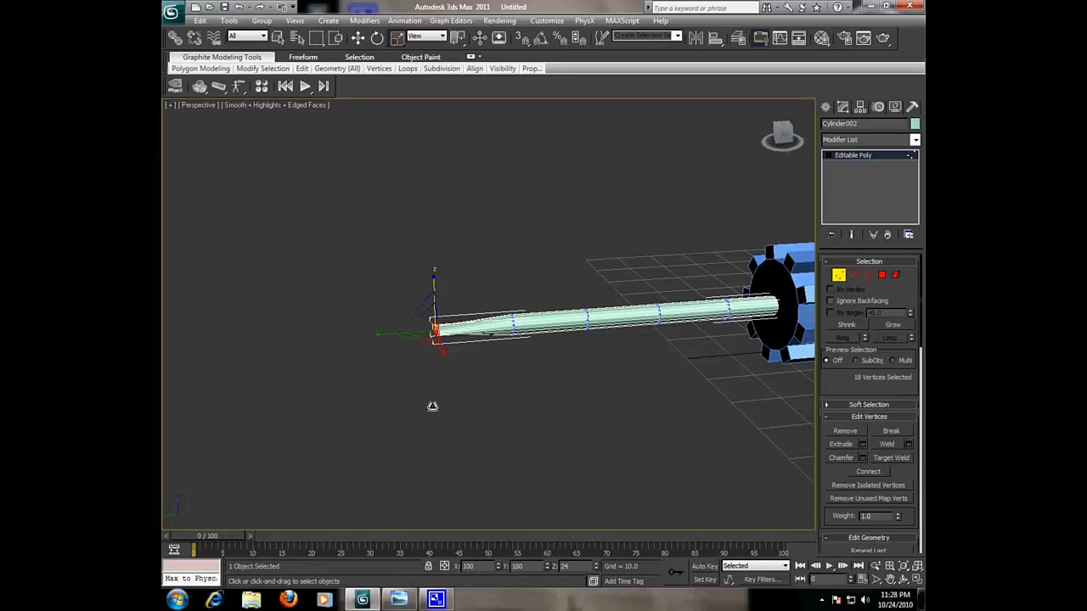
{"action": "left_click_drag", "start_coordinate": [432, 406], "coordinate": [439, 426]}
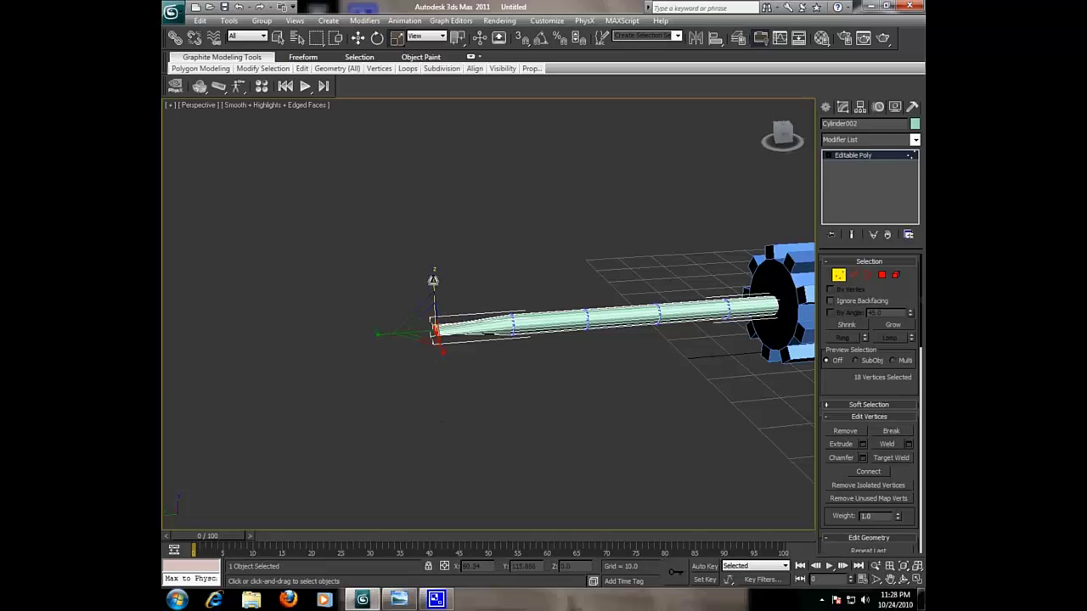
{"action": "left_click_drag", "start_coordinate": [433, 279], "coordinate": [429, 294]}
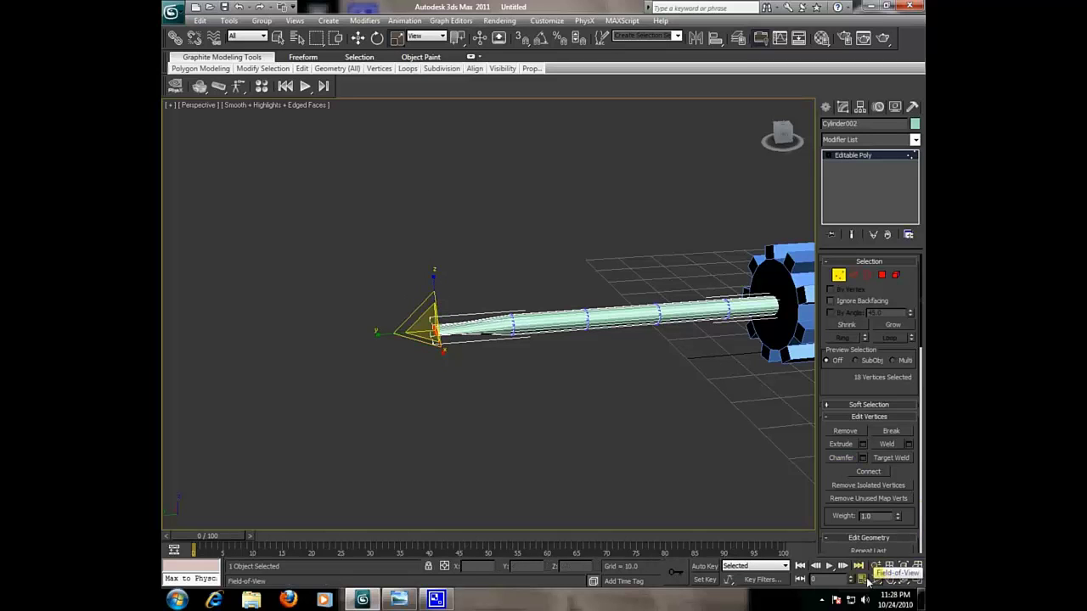
{"action": "scroll", "coordinate": [528, 364], "scroll_direction": "up", "scroll_amount": 3}
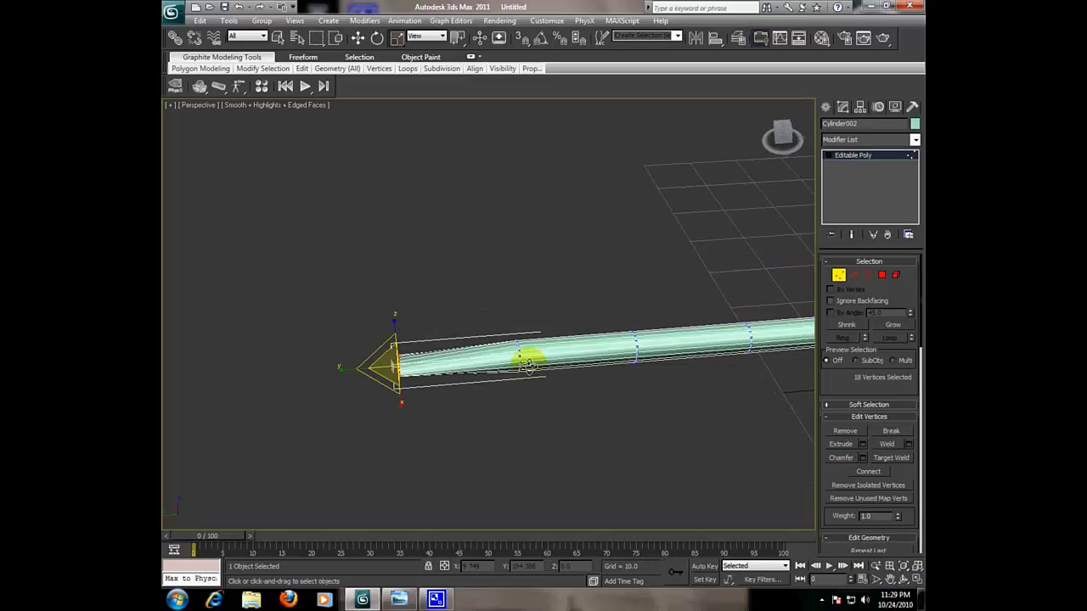
Scale up the vertex ring behind the tip to flare the blade.
{"action": "left_click_drag", "start_coordinate": [476, 419], "coordinate": [571, 225]}
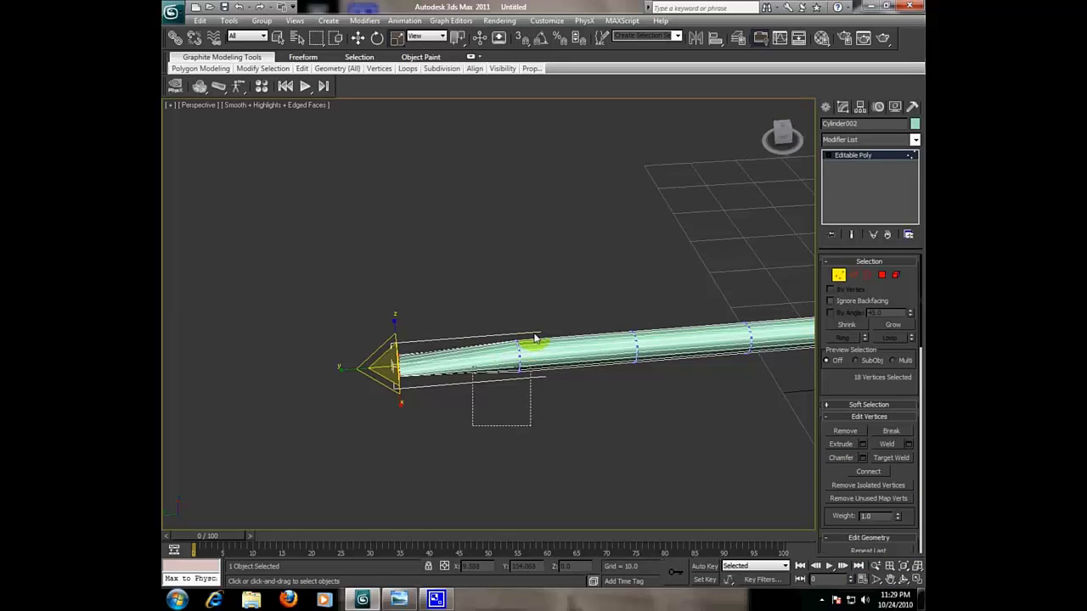
{"action": "key", "text": "ctrl+z"}
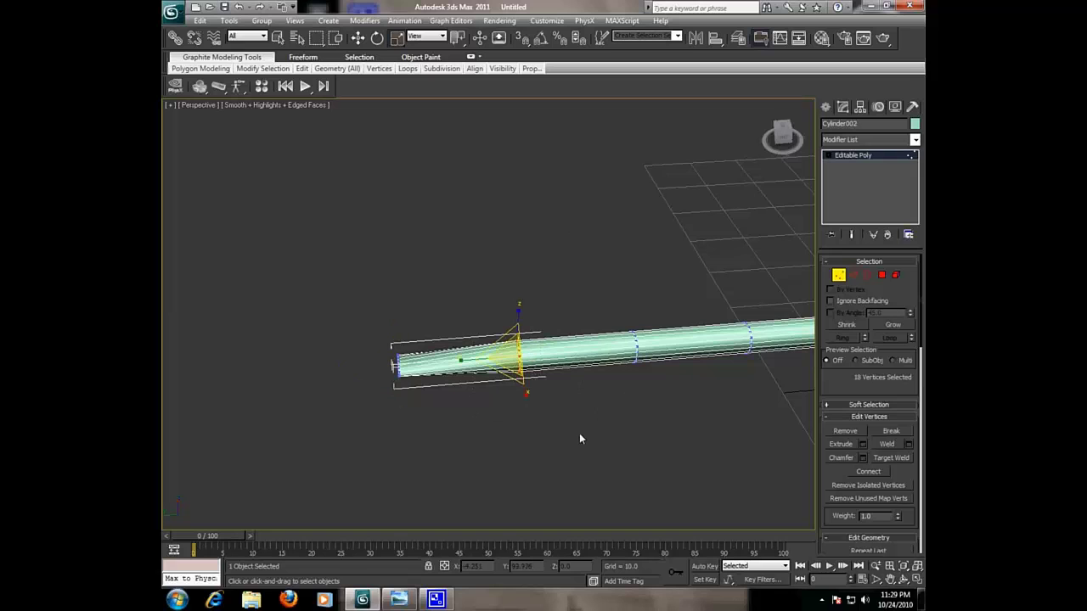
{"action": "left_click", "coordinate": [889, 578]}
{"action": "left_click_drag", "start_coordinate": [560, 348], "coordinate": [604, 348]}
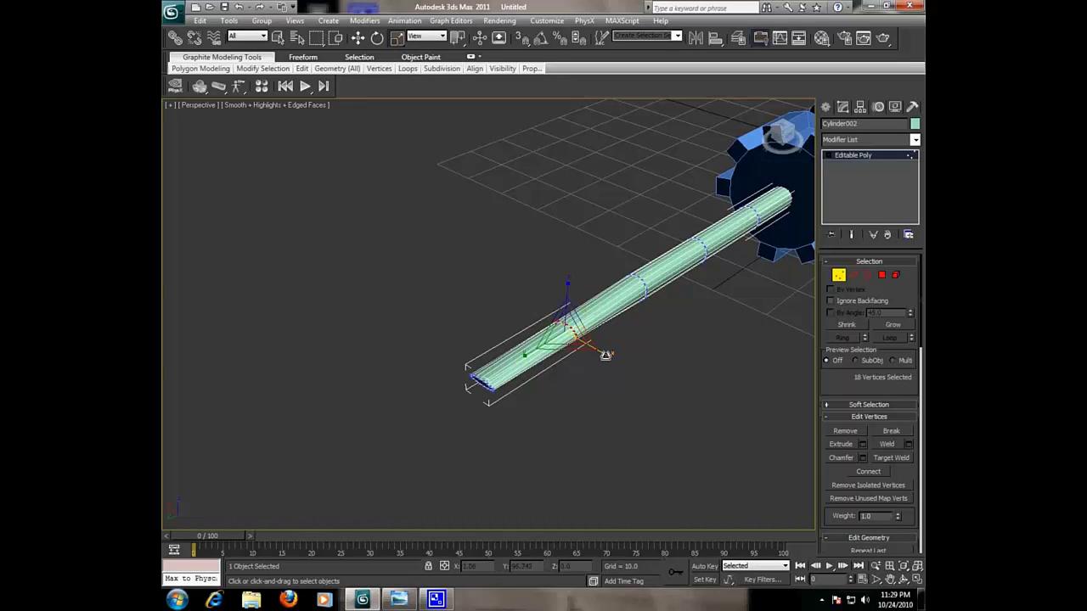
{"action": "left_click_drag", "start_coordinate": [607, 356], "coordinate": [628, 366]}
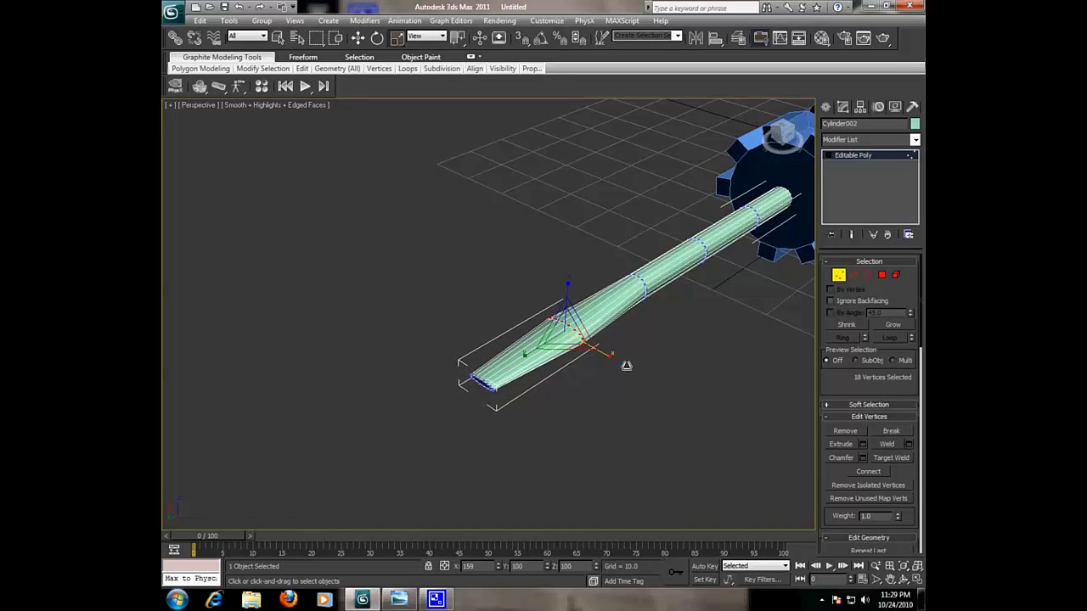
{"action": "left_click", "coordinate": [477, 514]}
{"action": "mouse_move", "coordinate": [435, 600]}
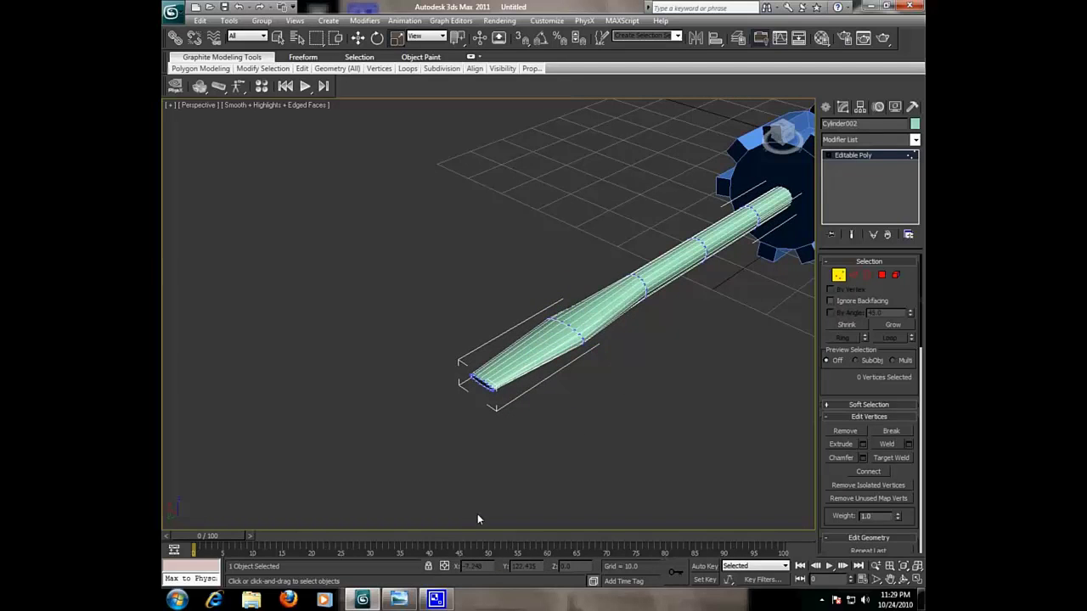
Compare the shaped shaft against the reference screwdriver photo in Photo Viewer.
{"action": "left_click", "coordinate": [409, 602]}
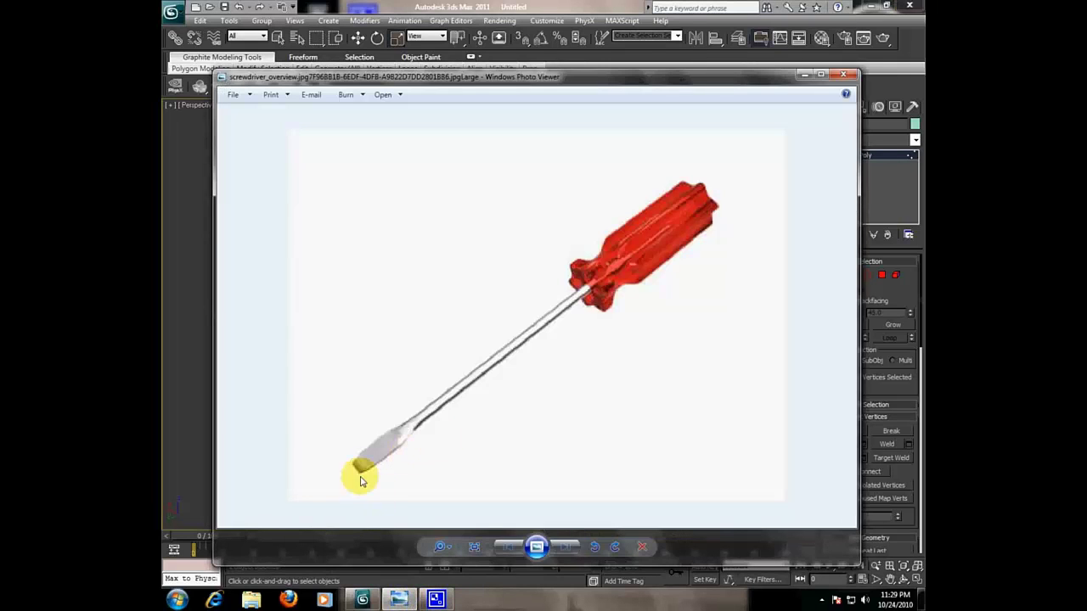
{"action": "left_click", "coordinate": [362, 600]}
{"action": "mouse_move", "coordinate": [575, 470]}
{"action": "middle_mouse_down", "text": "alt"}
{"action": "mouse_move", "coordinate": [709, 364]}
{"action": "mouse_move", "coordinate": [678, 427]}
{"action": "middle_mouse_up", "text": "alt"}
From a side view, move the blade's three tip vertex rings outward to lengthen the tip.
{"action": "left_click", "coordinate": [902, 580]}
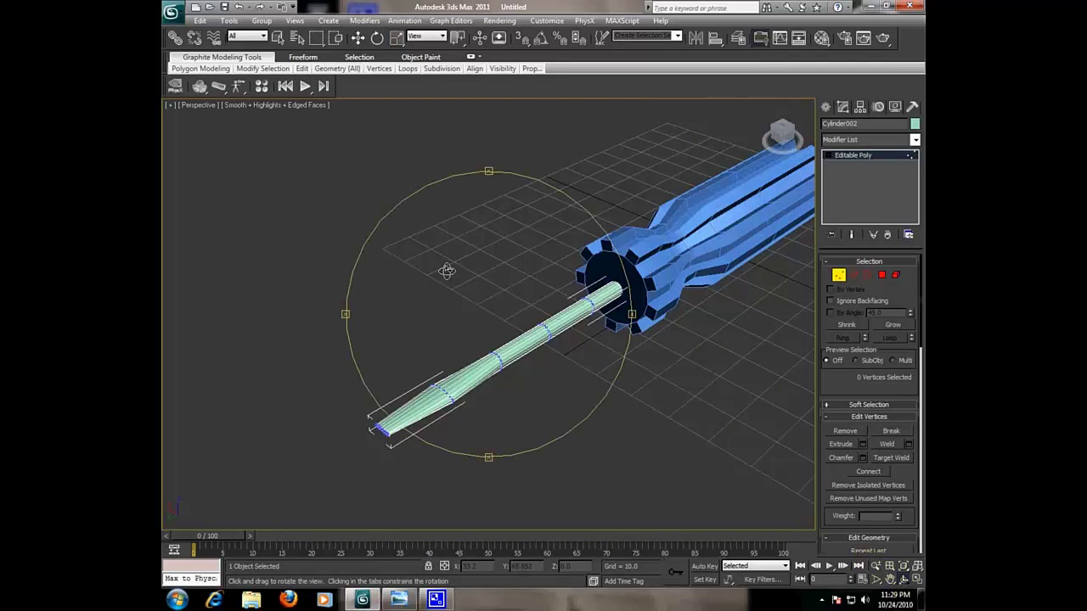
{"action": "left_click_drag", "start_coordinate": [444, 269], "coordinate": [512, 310]}
{"action": "right_click", "coordinate": [518, 315]}
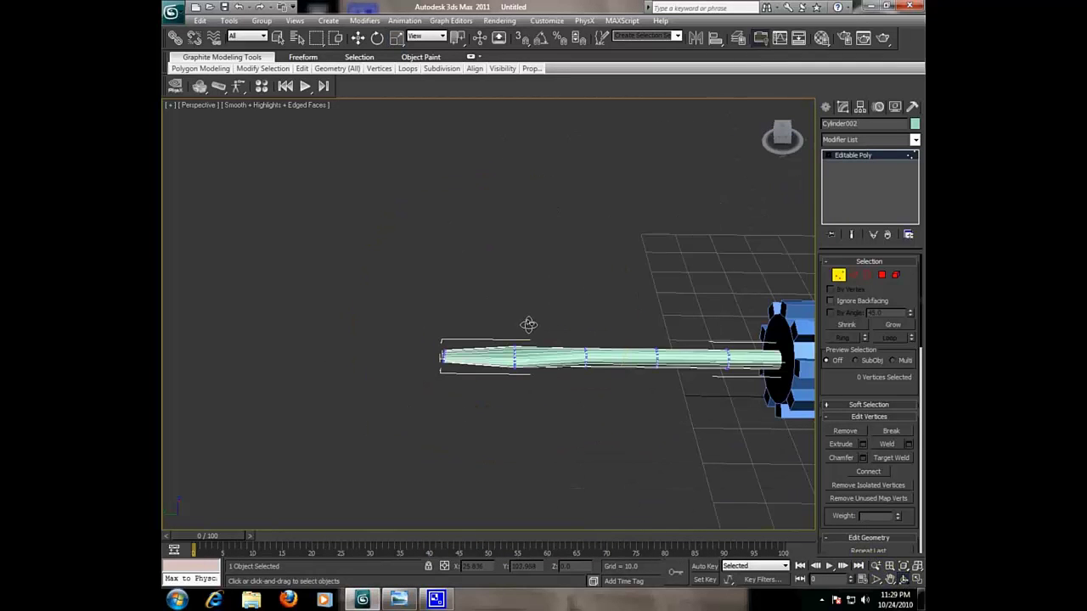
{"action": "left_click_drag", "start_coordinate": [365, 326], "coordinate": [603, 415]}
{"action": "middle_click_drag", "start_coordinate": [596, 338], "coordinate": [572, 338]}
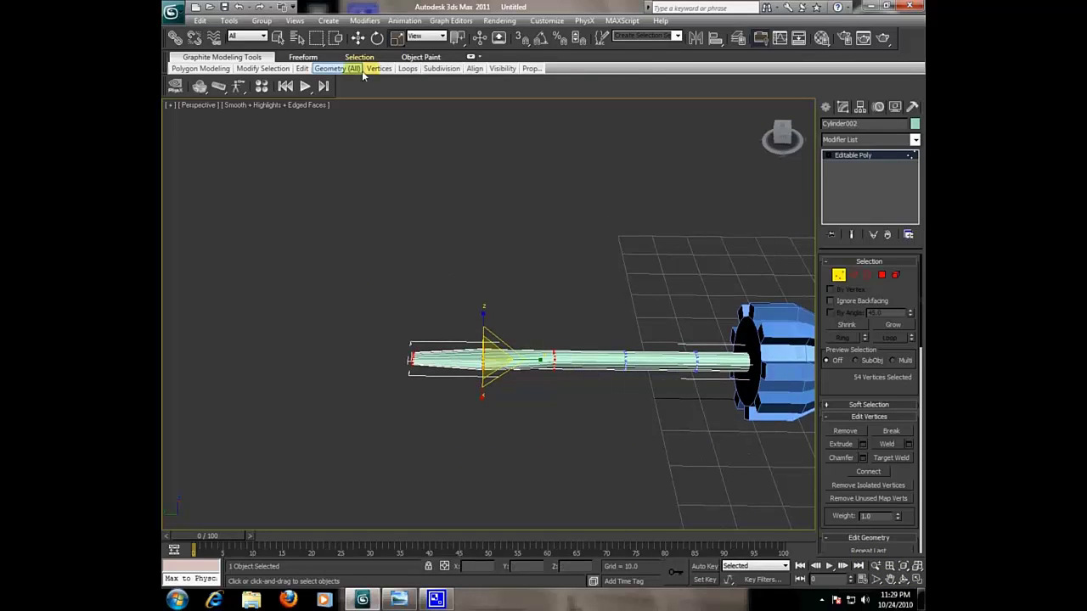
{"action": "left_click", "coordinate": [358, 37]}
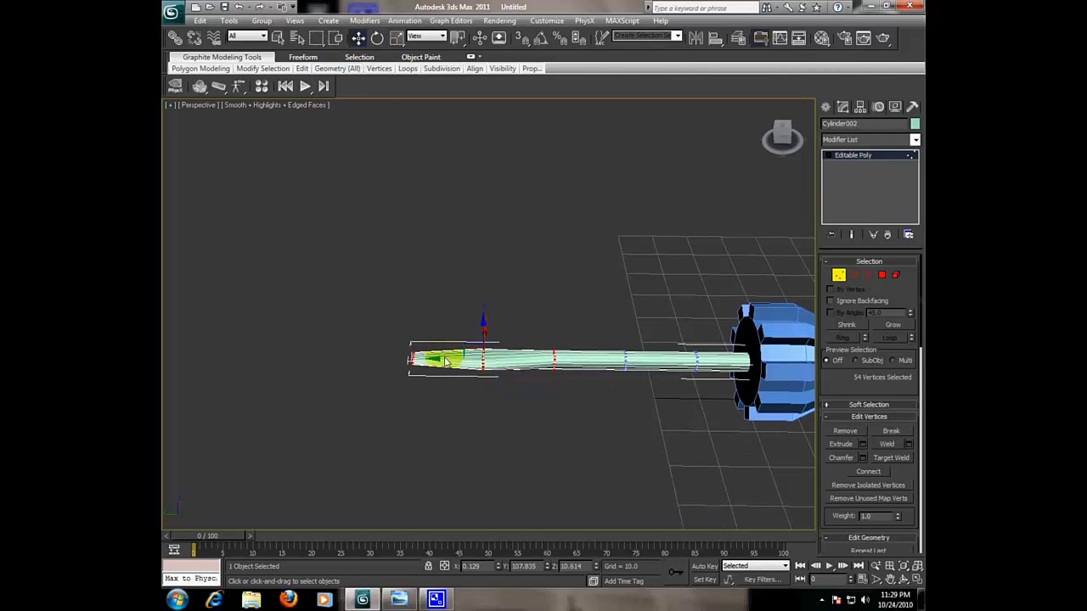
{"action": "left_click_drag", "start_coordinate": [445, 361], "coordinate": [303, 361]}
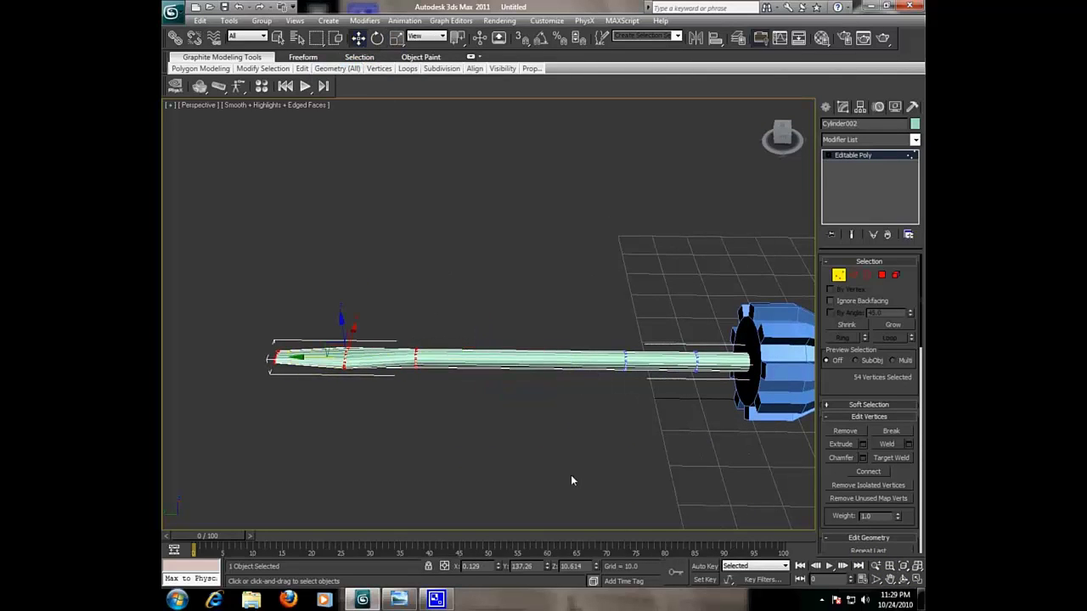
Reposition the shaft's middle vertex rings to space them evenly, then exit Vertex mode.
{"action": "left_click_drag", "start_coordinate": [589, 426], "coordinate": [654, 321]}
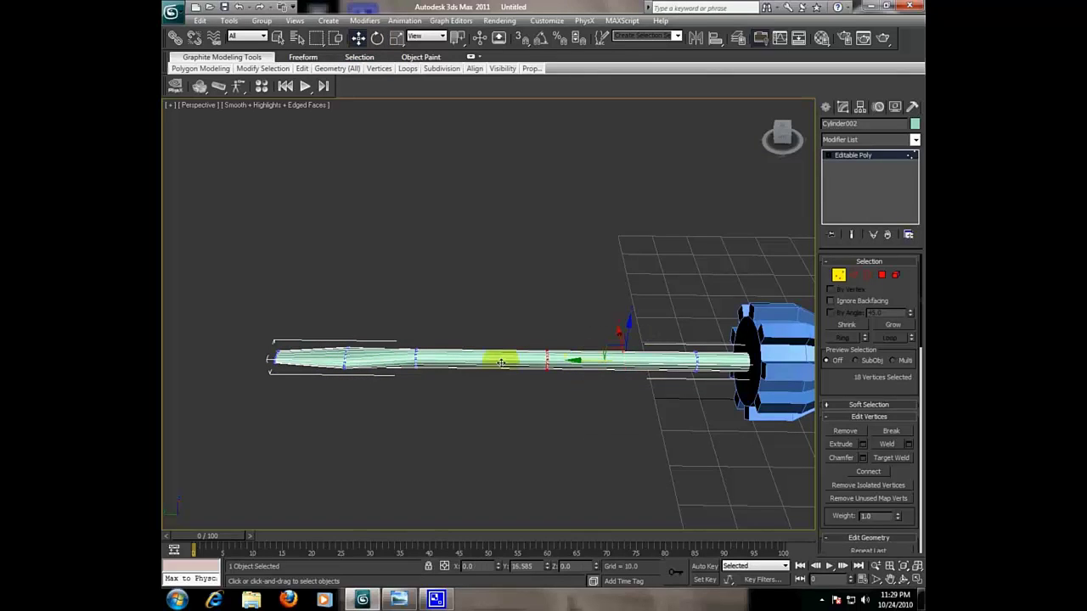
{"action": "left_click_drag", "start_coordinate": [501, 363], "coordinate": [479, 420]}
{"action": "mouse_move", "coordinate": [450, 308]}
{"action": "left_mouse_down"}
{"action": "mouse_move", "coordinate": [381, 356]}
{"action": "mouse_move", "coordinate": [355, 357]}
{"action": "left_mouse_up"}
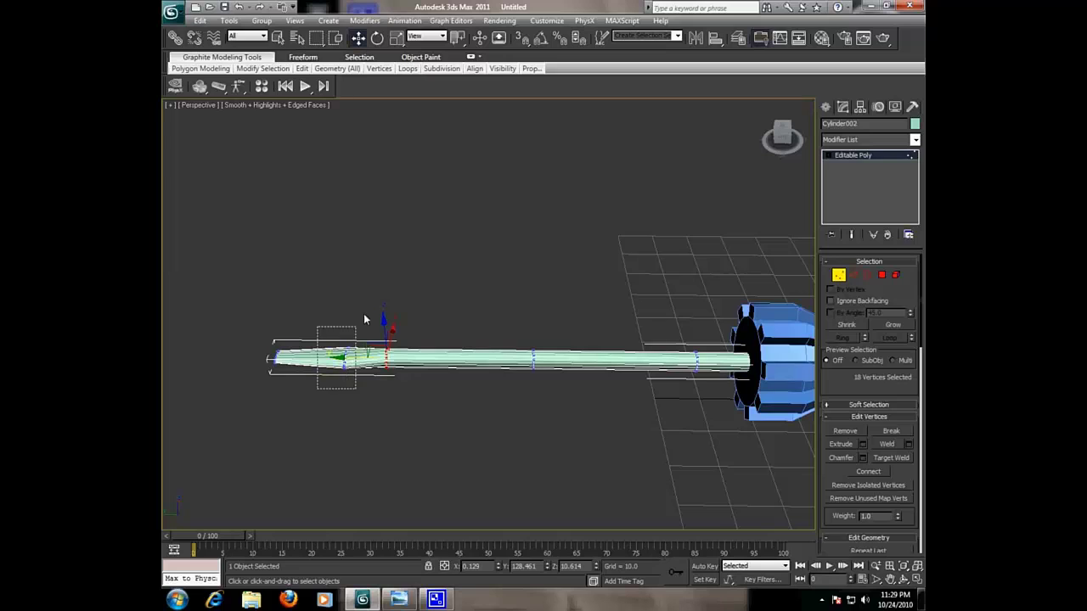
{"action": "left_click_drag", "start_coordinate": [364, 319], "coordinate": [357, 326]}
{"action": "left_click_drag", "start_coordinate": [312, 360], "coordinate": [351, 358]}
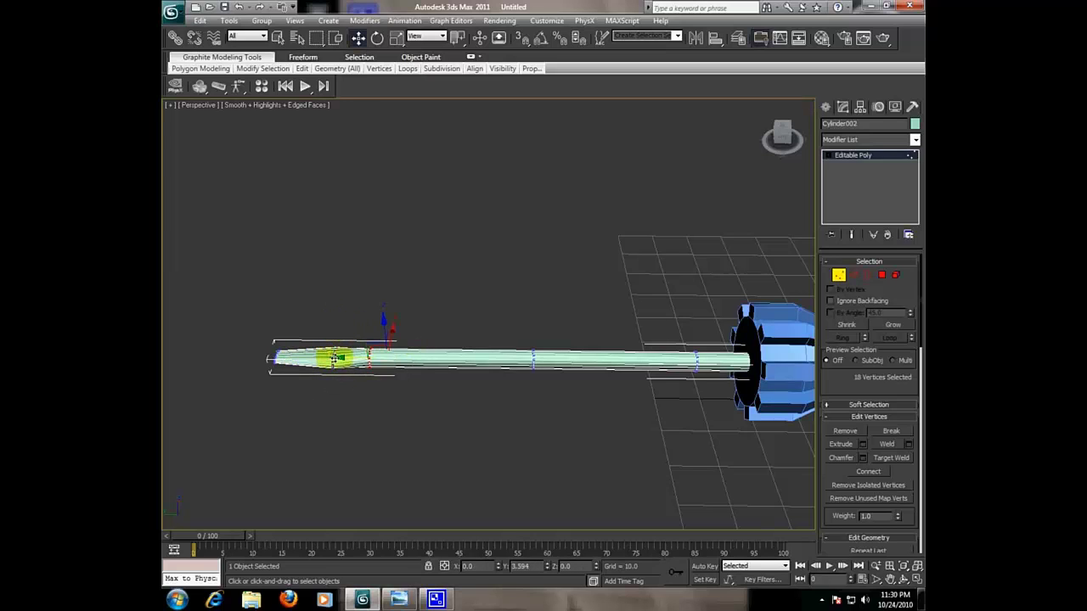
{"action": "mouse_move", "coordinate": [509, 394]}
{"action": "left_mouse_down"}
{"action": "mouse_move", "coordinate": [560, 331]}
{"action": "mouse_move", "coordinate": [720, 321]}
{"action": "left_mouse_up"}
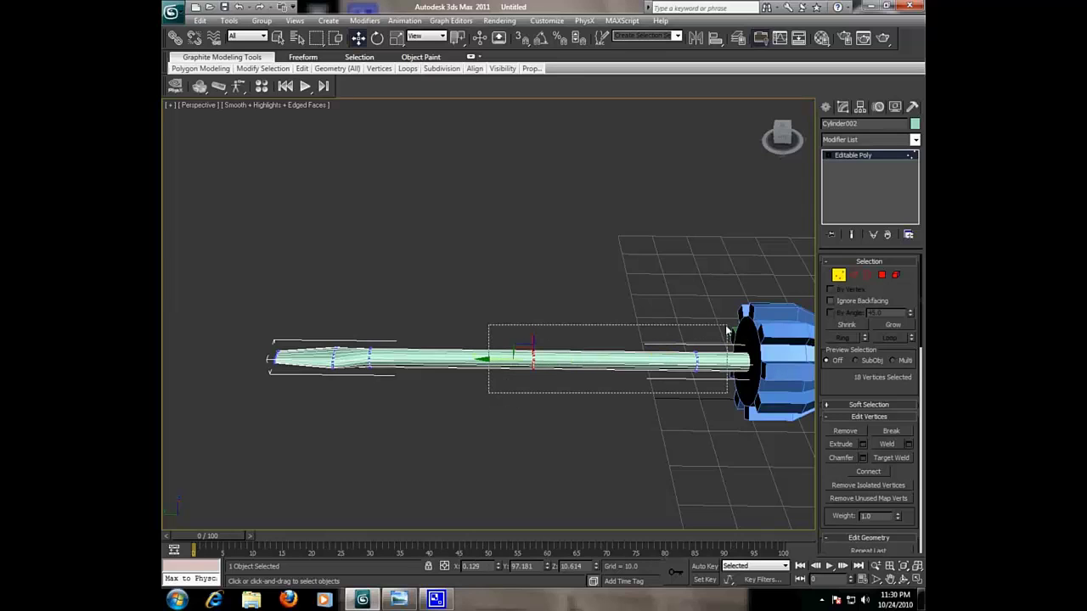
{"action": "left_click_drag", "start_coordinate": [576, 361], "coordinate": [533, 360]}
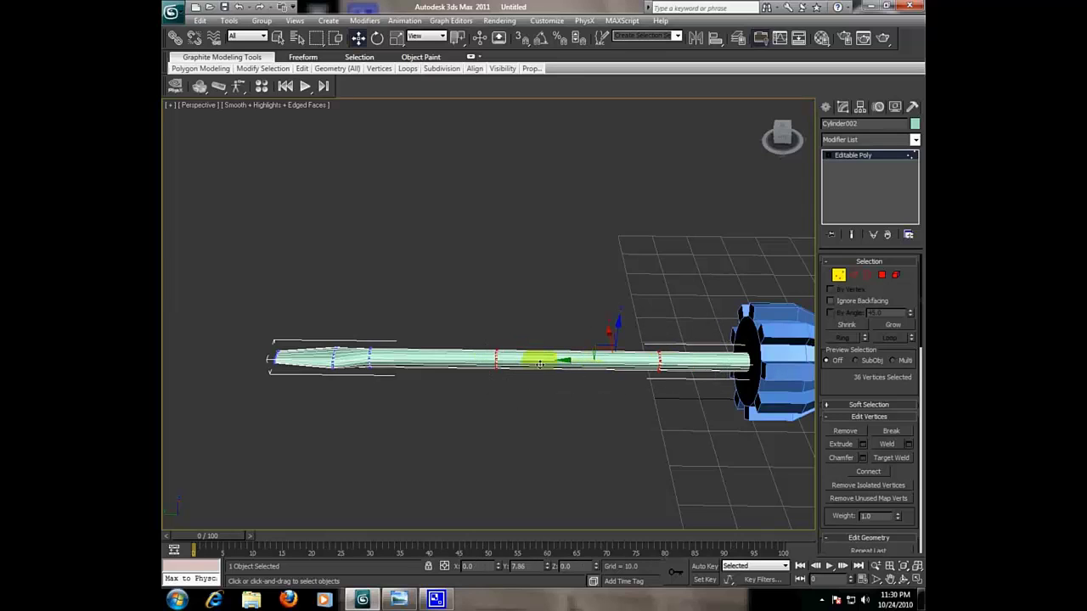
{"action": "left_click", "coordinate": [541, 431]}
{"action": "left_click", "coordinate": [838, 277]}
Turn off Edged Faces with F4 and orbit to view the smoothly shaded screwdriver from above.
{"action": "left_click", "coordinate": [676, 315]}
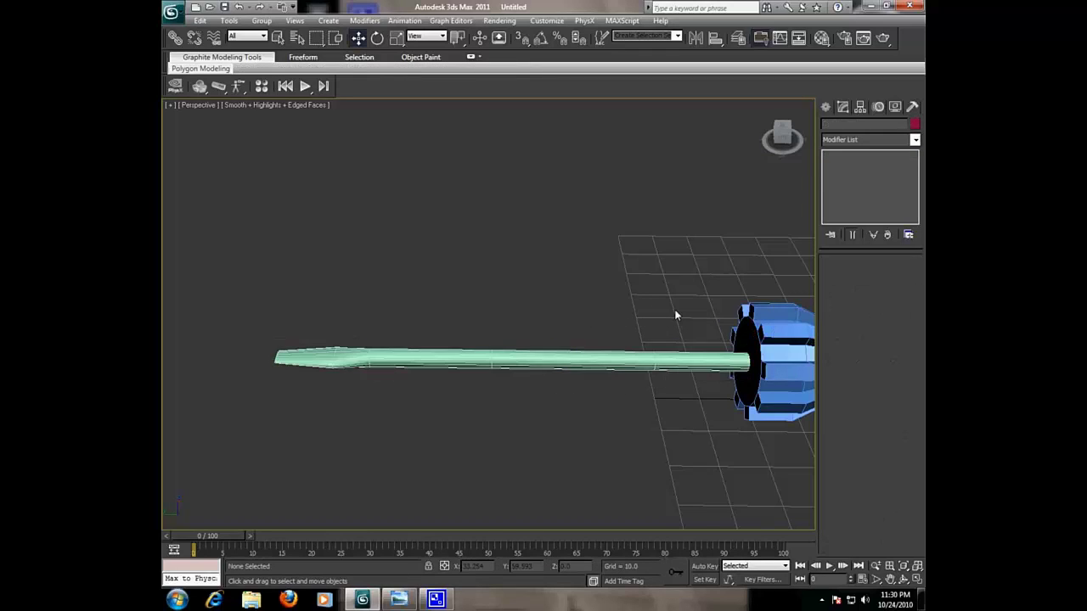
{"action": "key", "text": "F4"}
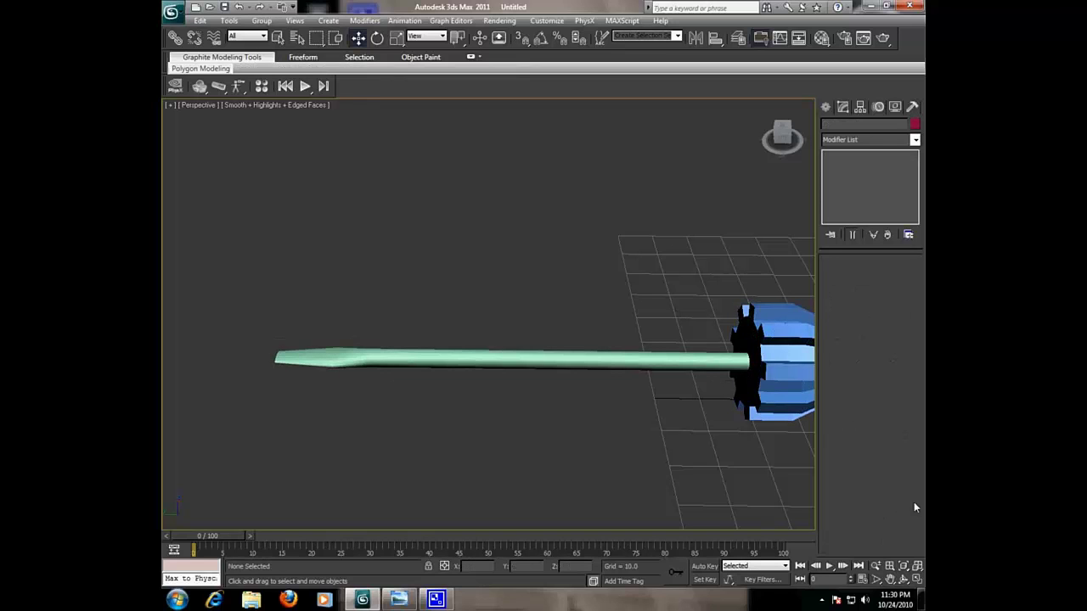
{"action": "left_click", "coordinate": [904, 579]}
{"action": "mouse_move", "coordinate": [471, 281]}
{"action": "left_mouse_down"}
{"action": "mouse_move", "coordinate": [532, 281]}
{"action": "mouse_move", "coordinate": [475, 313]}
{"action": "mouse_move", "coordinate": [512, 321]}
{"action": "left_mouse_up"}
{"action": "right_click", "coordinate": [512, 321]}
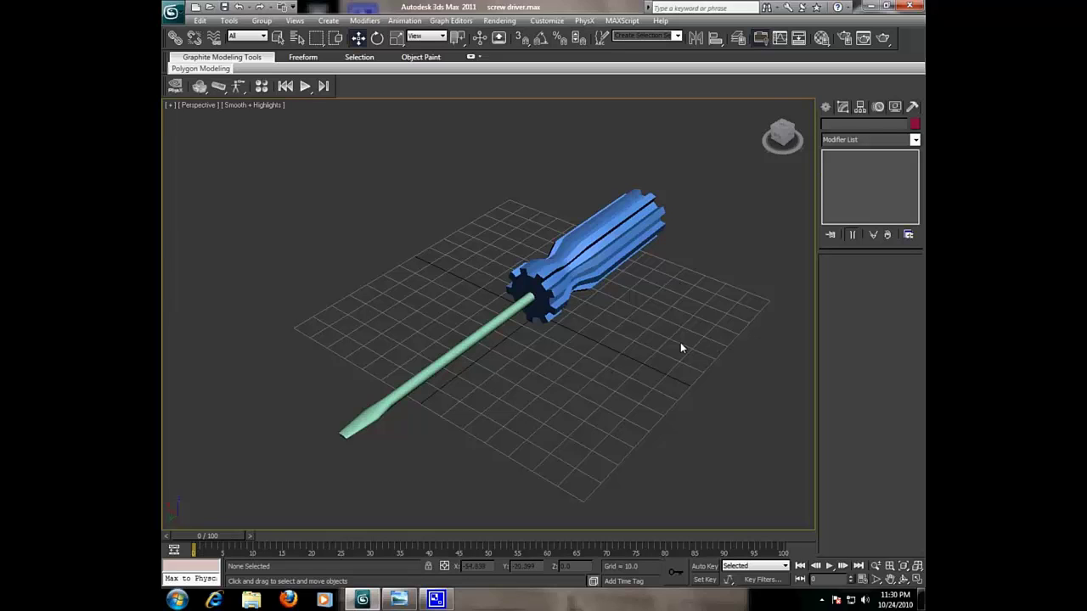
{"action": "left_click", "coordinate": [825, 107]}
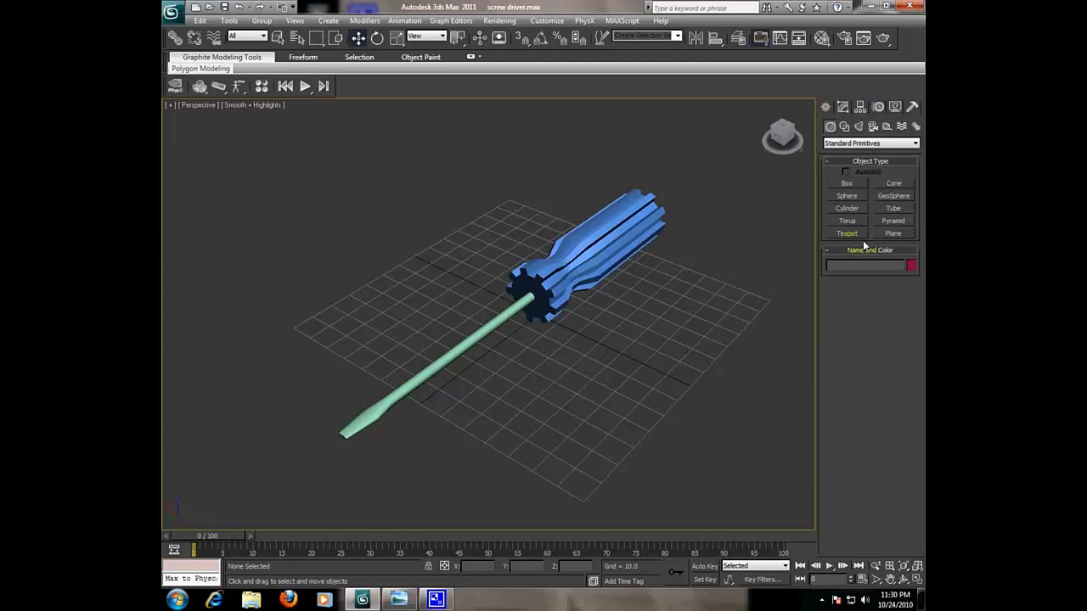
{"action": "left_click", "coordinate": [891, 233]}
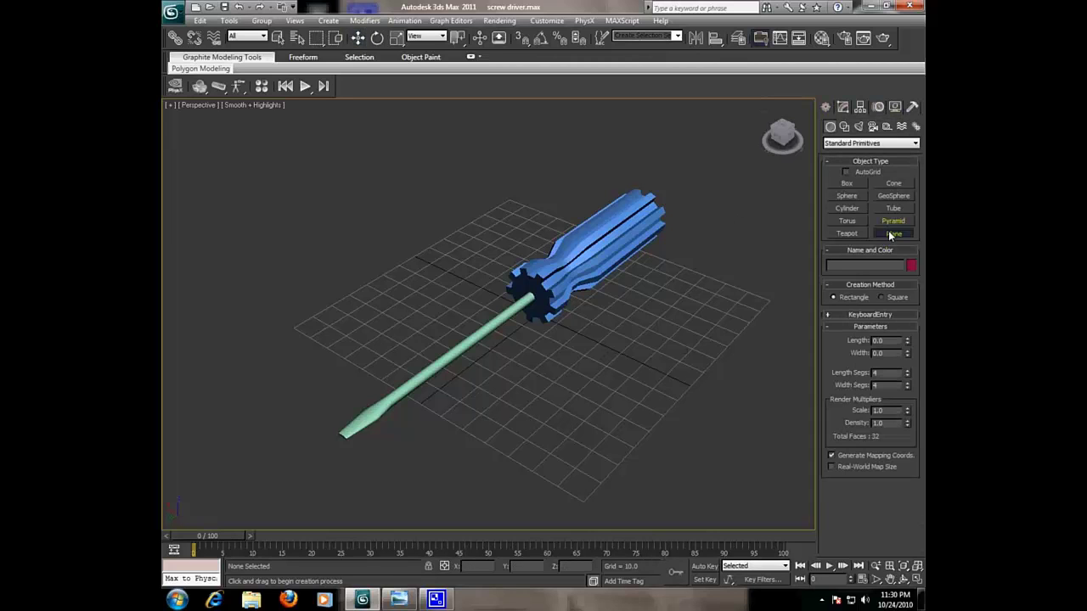
{"action": "scroll", "coordinate": [654, 315], "scroll_direction": "down", "scroll_amount": 2}
{"action": "scroll", "coordinate": [383, 408], "scroll_direction": "down", "scroll_amount": 2}
{"action": "left_click_drag", "start_coordinate": [178, 342], "coordinate": [832, 297]}
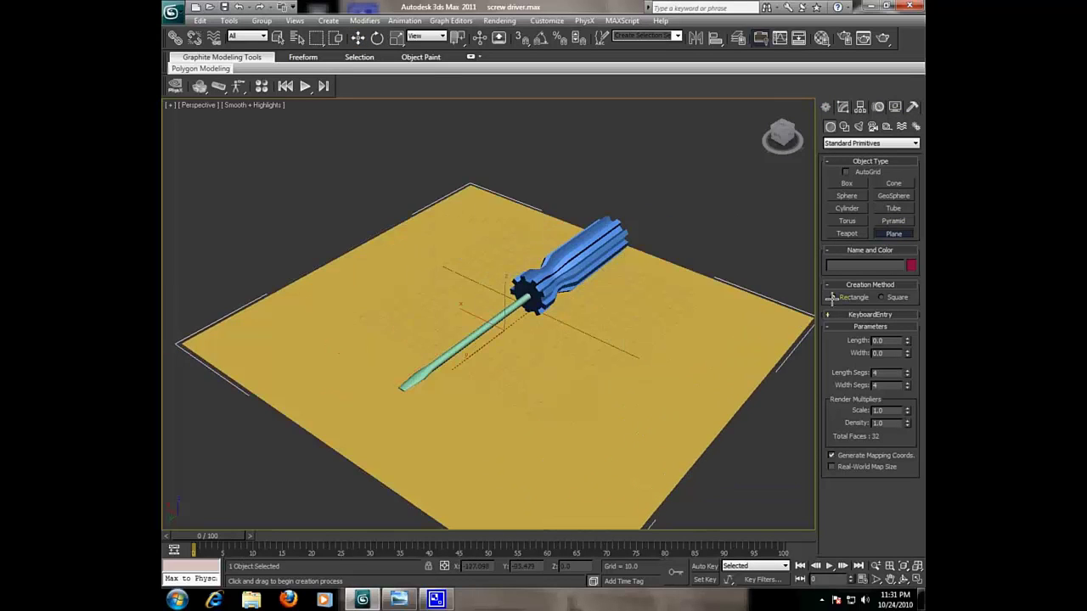
{"action": "left_click", "coordinate": [397, 37]}
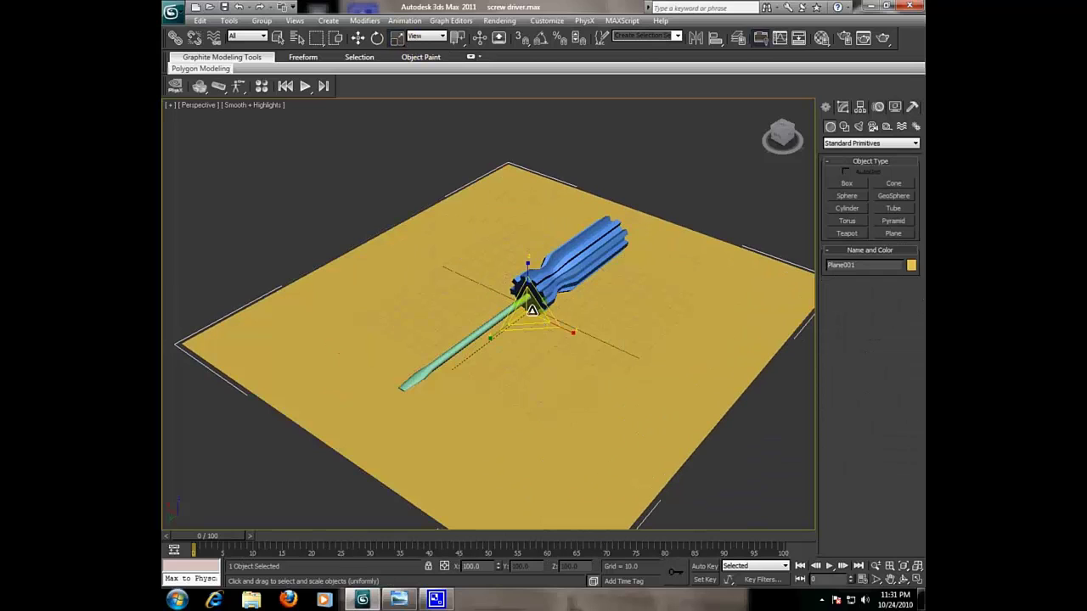
{"action": "mouse_move", "coordinate": [531, 311]}
{"action": "left_mouse_down"}
{"action": "mouse_move", "coordinate": [540, 288]}
{"action": "mouse_move", "coordinate": [565, 295]}
{"action": "mouse_move", "coordinate": [550, 342]}
{"action": "left_mouse_up"}
{"action": "left_click", "coordinate": [916, 579]}
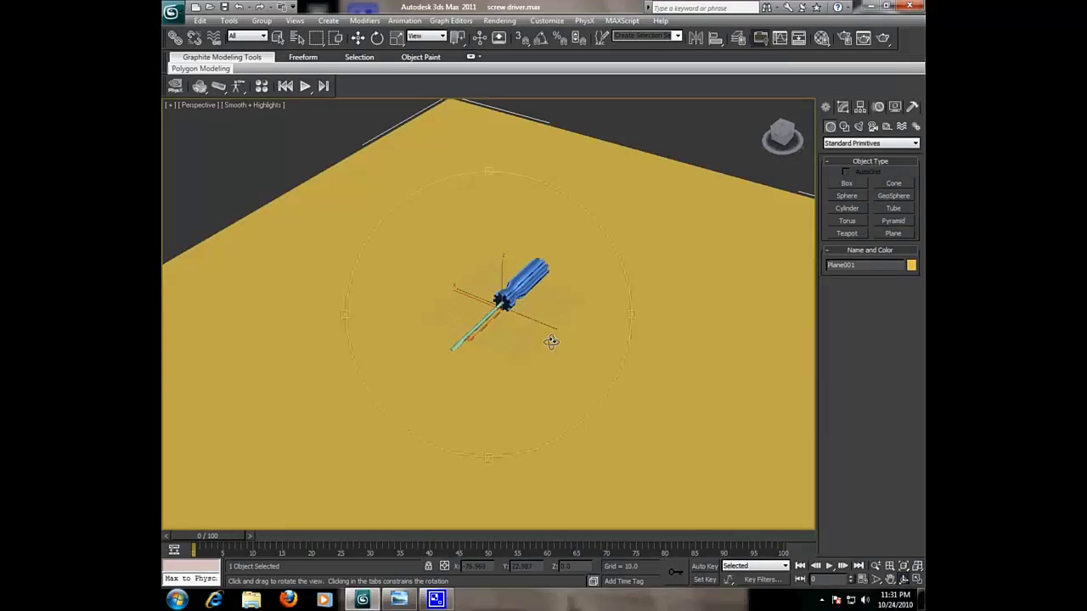
{"action": "scroll", "coordinate": [551, 341], "scroll_direction": "up", "scroll_amount": 3}
{"action": "scroll", "coordinate": [551, 341], "scroll_direction": "up", "scroll_amount": 2}
{"action": "scroll", "coordinate": [551, 342], "scroll_direction": "down", "scroll_amount": 1}
{"action": "right_click", "coordinate": [551, 341]}
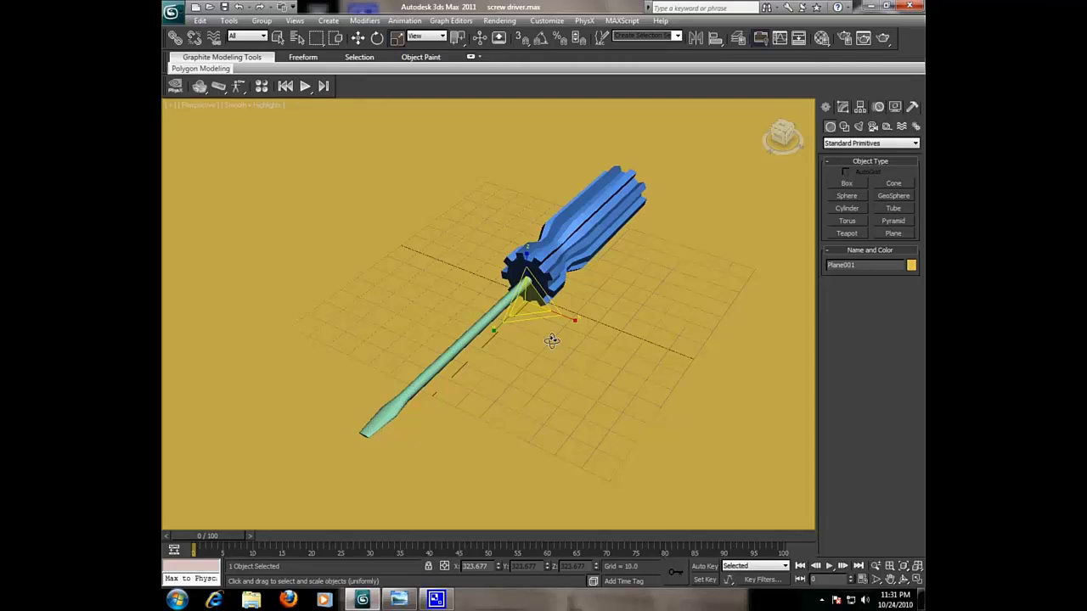
{"action": "key", "text": "F10"}
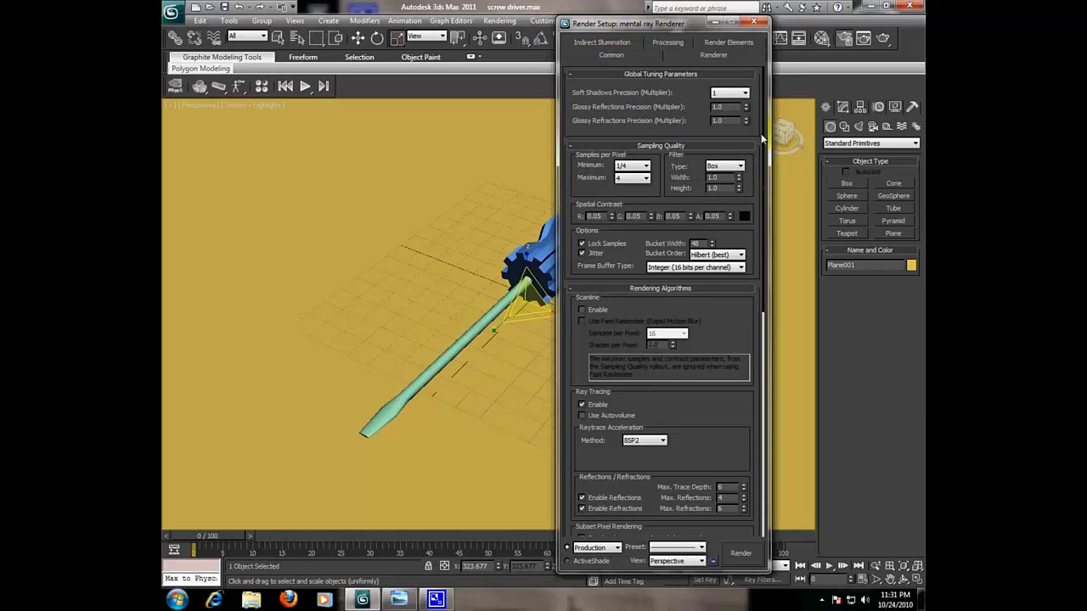
{"action": "scroll", "coordinate": [706, 164], "scroll_direction": "down", "scroll_amount": 5}
{"action": "scroll", "coordinate": [684, 338], "scroll_direction": "down", "scroll_amount": 2}
{"action": "scroll", "coordinate": [705, 323], "scroll_direction": "down", "scroll_amount": 1}
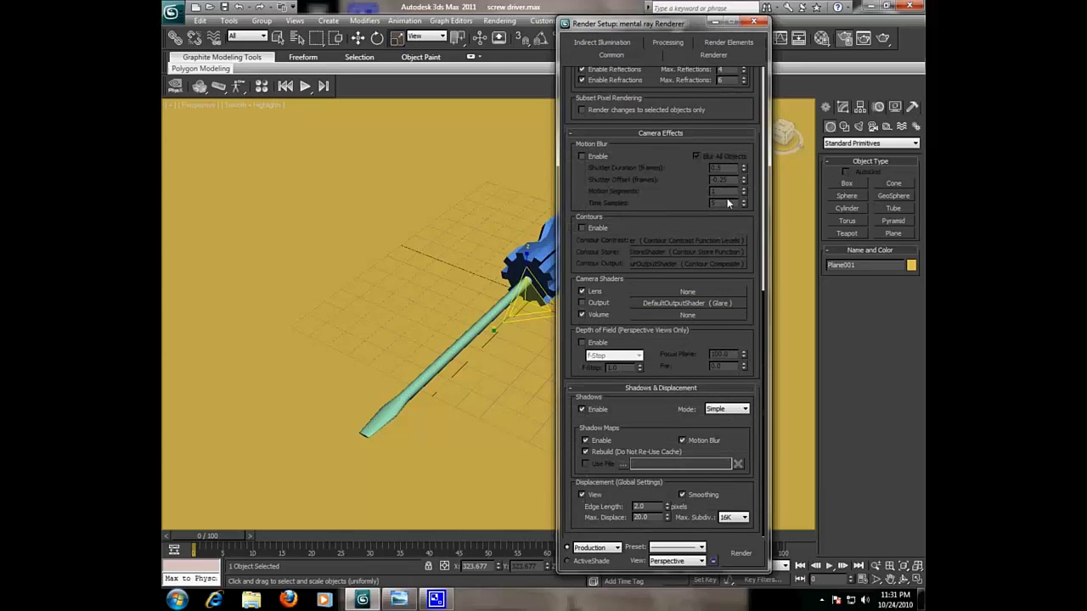
{"action": "scroll", "coordinate": [696, 148], "scroll_direction": "up", "scroll_amount": 2}
{"action": "scroll", "coordinate": [668, 98], "scroll_direction": "up", "scroll_amount": 1}
{"action": "left_click", "coordinate": [753, 22]}
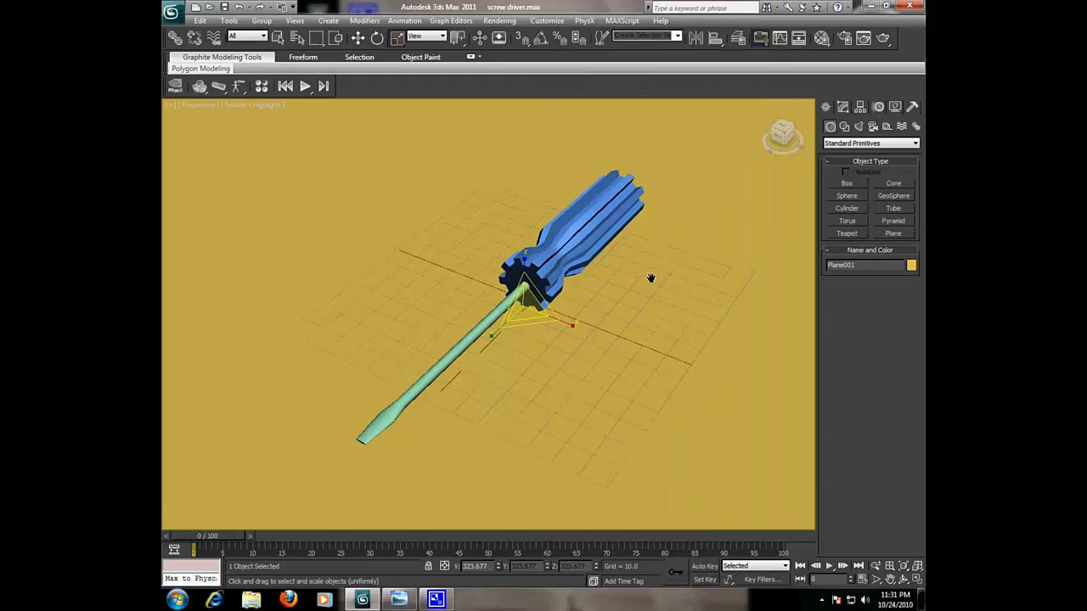
Open the Material Editor and make slot 01 - Default a mental ray Arch & Design material.
{"action": "key", "text": "m"}
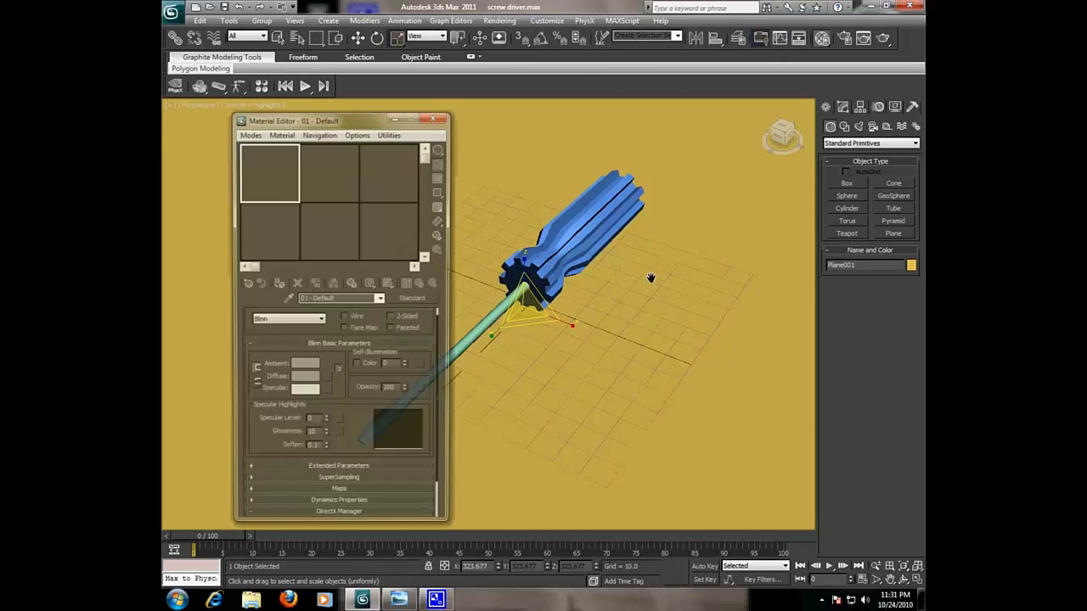
{"action": "left_click_drag", "start_coordinate": [354, 123], "coordinate": [787, 165]}
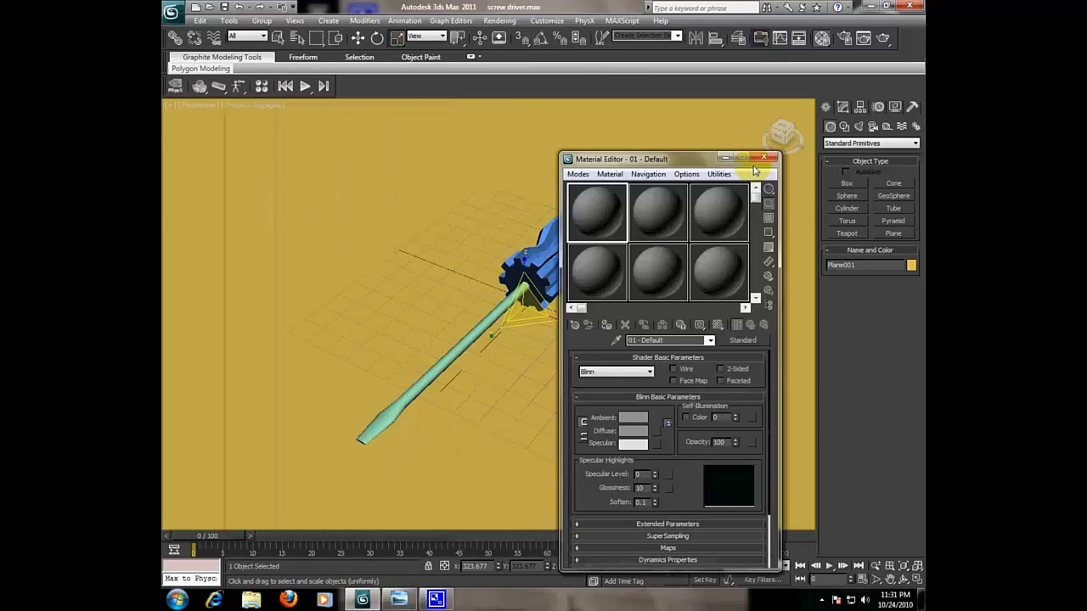
{"action": "left_click", "coordinate": [721, 250]}
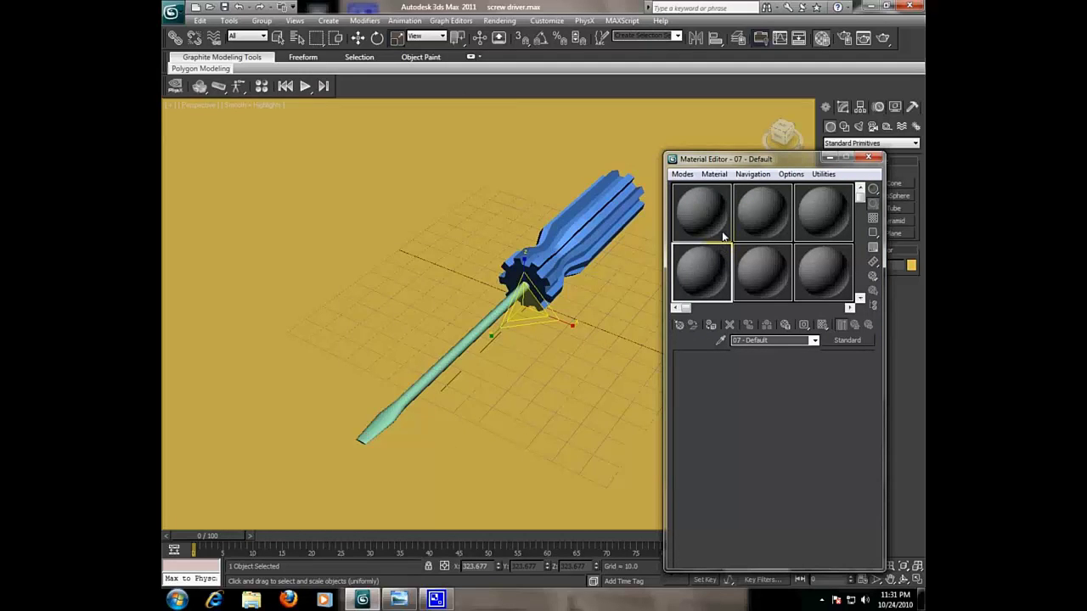
{"action": "left_click", "coordinate": [702, 212]}
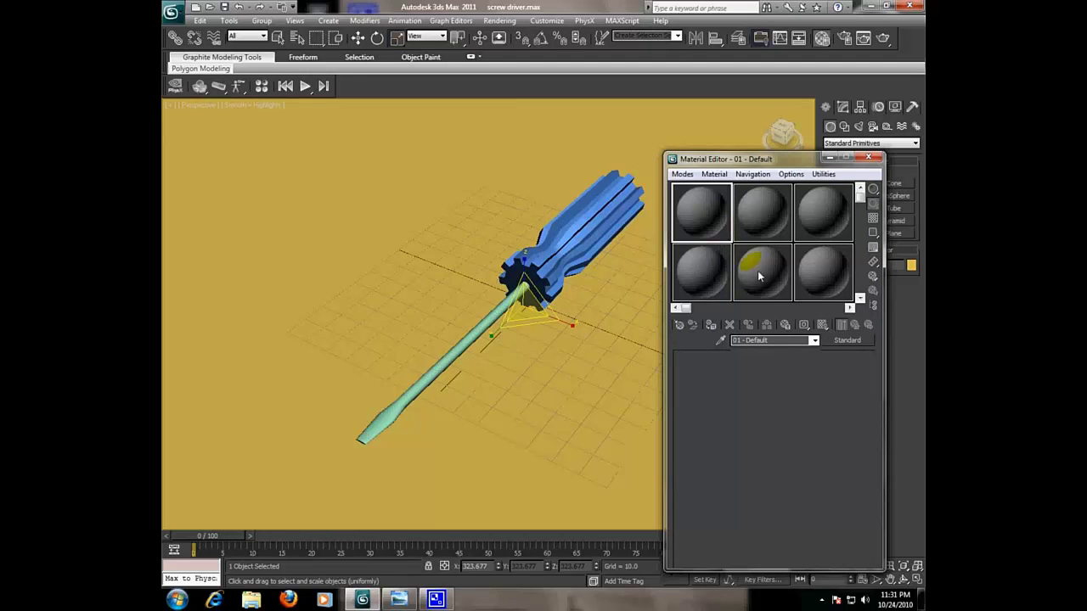
{"action": "left_click", "coordinate": [851, 342]}
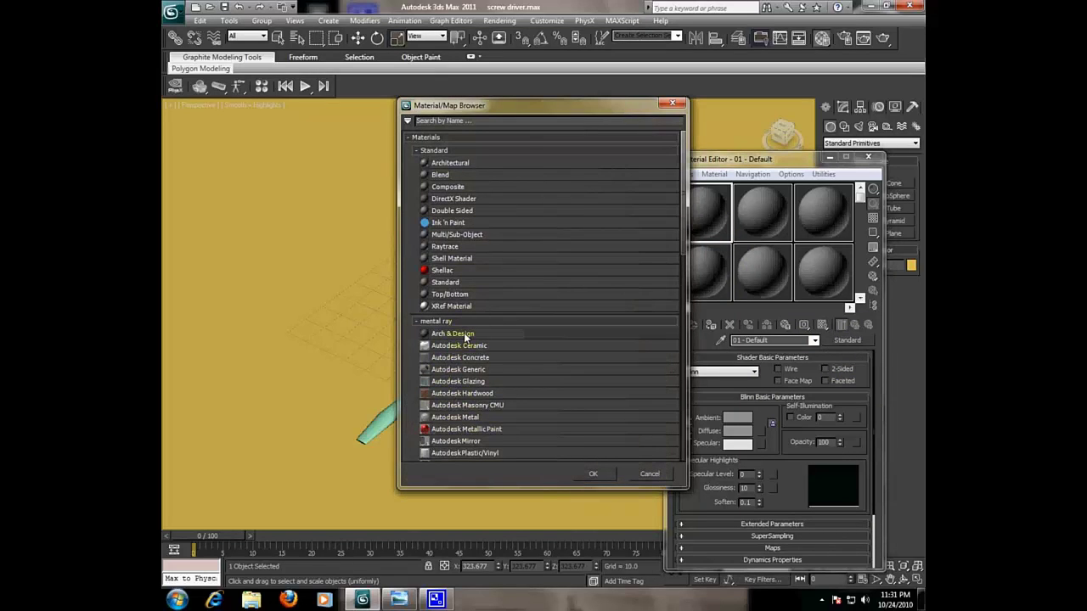
{"action": "left_click", "coordinate": [592, 476]}
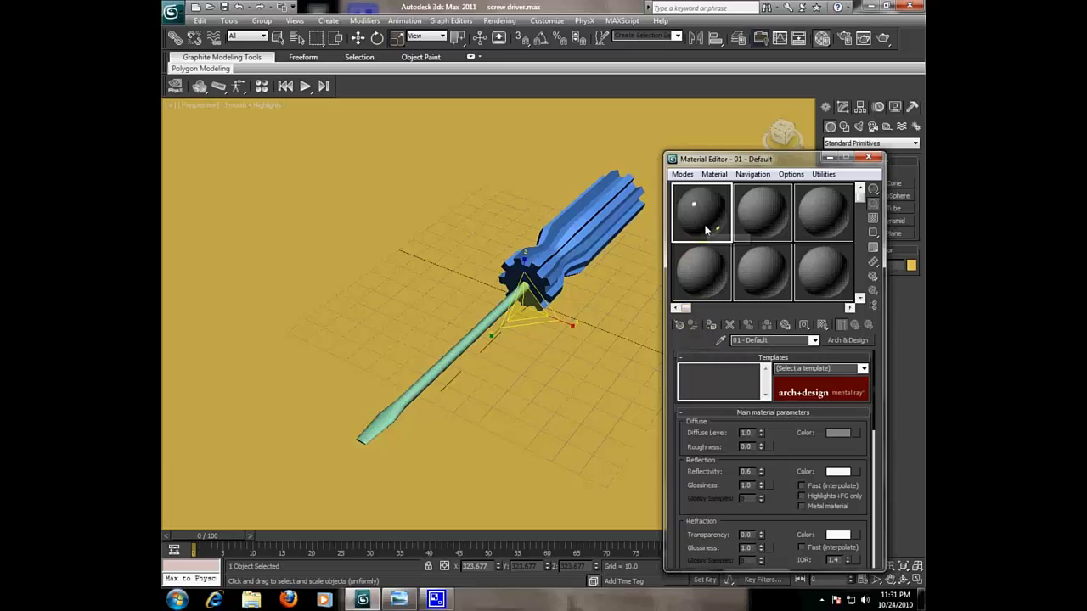
Give the 01 - Default material a saturated red diffuse colour.
{"action": "left_click", "coordinate": [840, 438]}
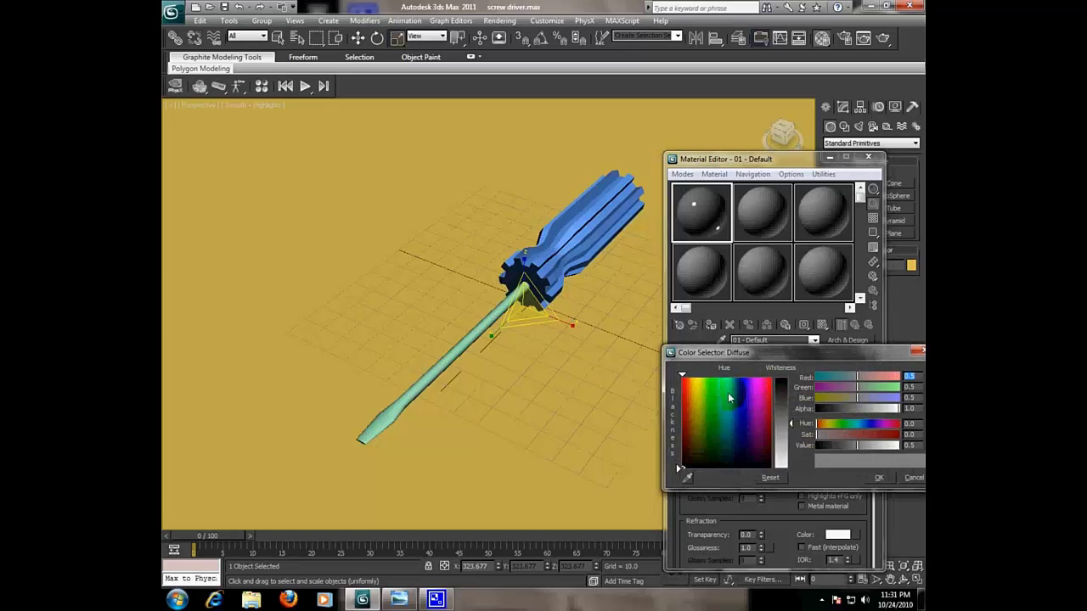
{"action": "mouse_move", "coordinate": [727, 392]}
{"action": "left_mouse_down"}
{"action": "mouse_move", "coordinate": [782, 387]}
{"action": "mouse_move", "coordinate": [782, 377]}
{"action": "left_mouse_up"}
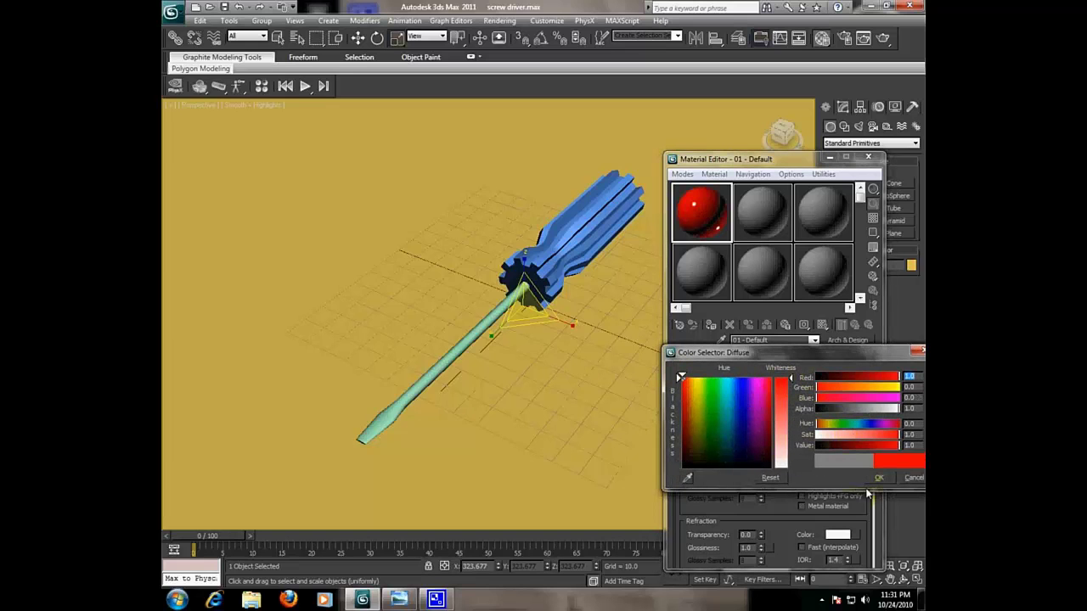
{"action": "left_click", "coordinate": [877, 479]}
Set the material's refraction transparency to 0.5.
{"action": "left_click_drag", "start_coordinate": [770, 528], "coordinate": [763, 458]}
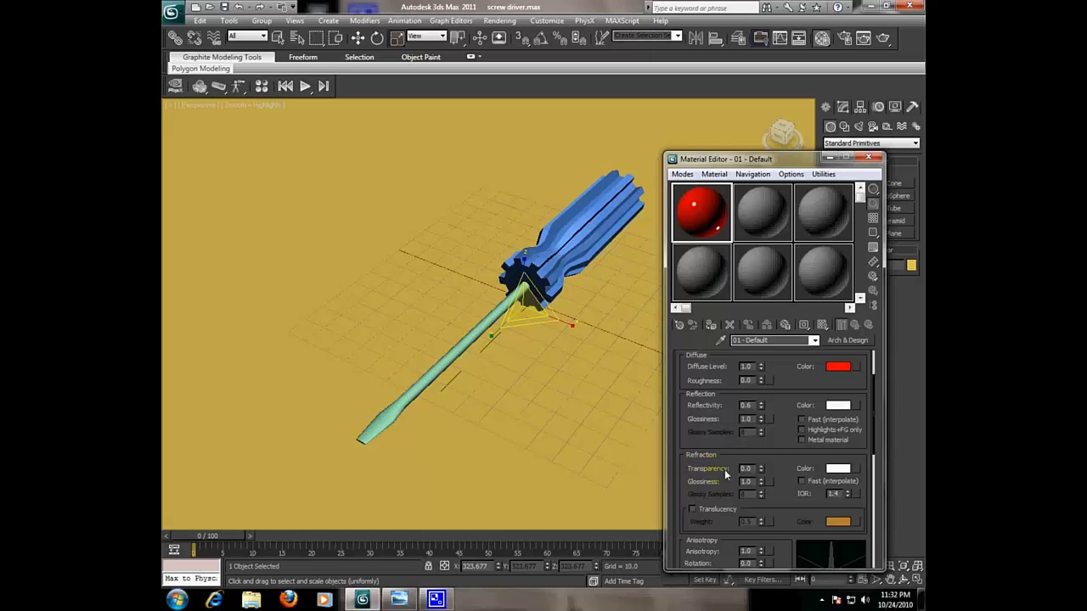
{"action": "type", "text": "1"}
{"action": "key", "text": "Return"}
{"action": "key", "text": "Return"}
{"action": "scroll", "coordinate": [779, 521], "scroll_direction": "down", "scroll_amount": 3}
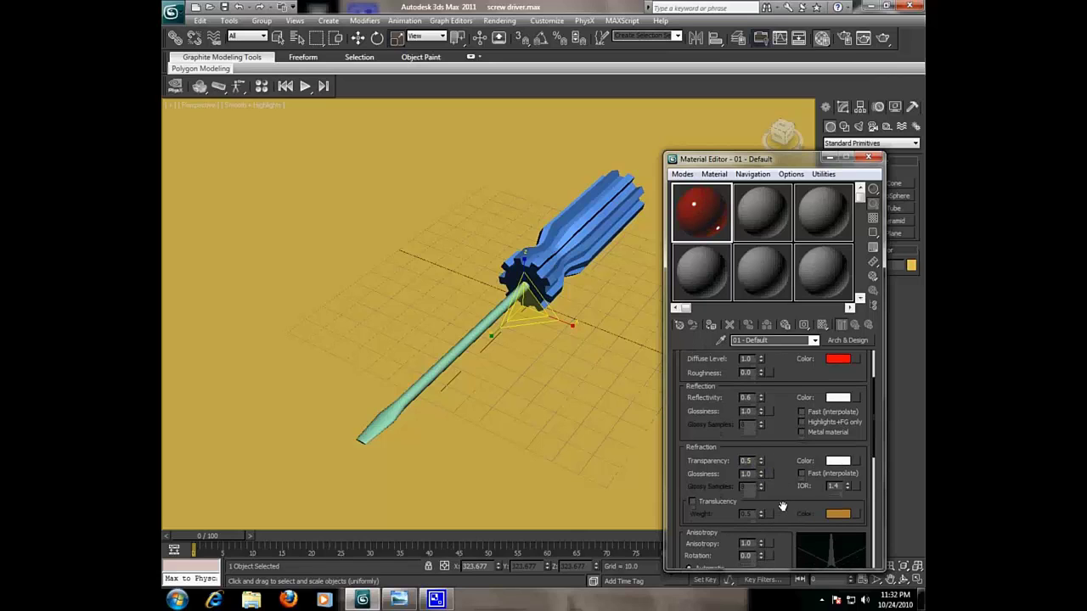
{"action": "scroll", "coordinate": [781, 462], "scroll_direction": "down", "scroll_amount": 3}
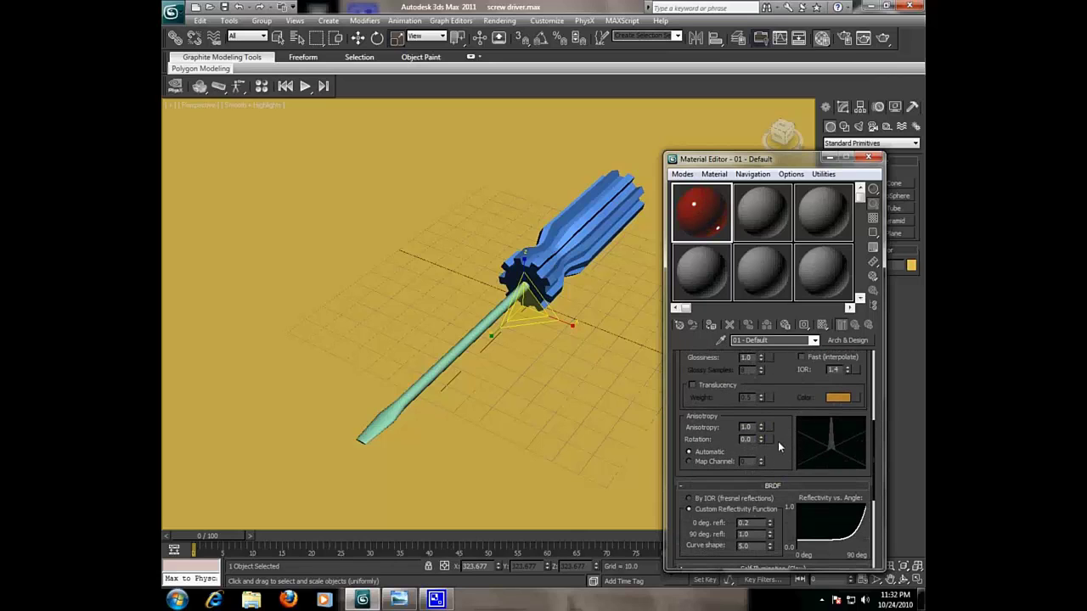
{"action": "scroll", "coordinate": [778, 442], "scroll_direction": "down", "scroll_amount": 2}
{"action": "scroll", "coordinate": [778, 441], "scroll_direction": "down", "scroll_amount": 1}
{"action": "scroll", "coordinate": [777, 443], "scroll_direction": "down", "scroll_amount": 1}
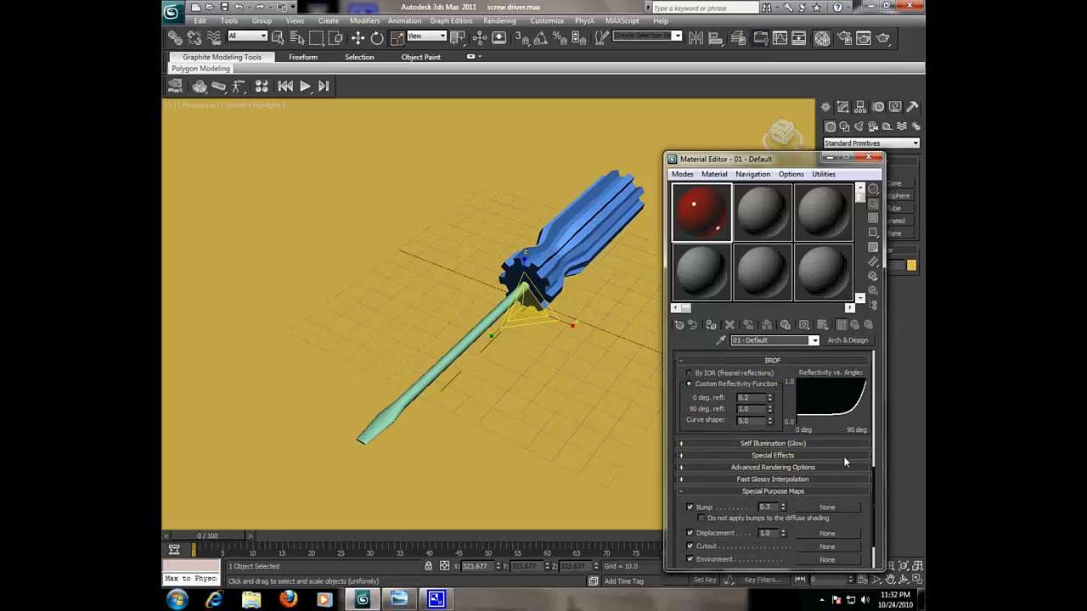
Enable Round Corners at 0.25 in the red material's Special Effects settings.
{"action": "left_click", "coordinate": [689, 457]}
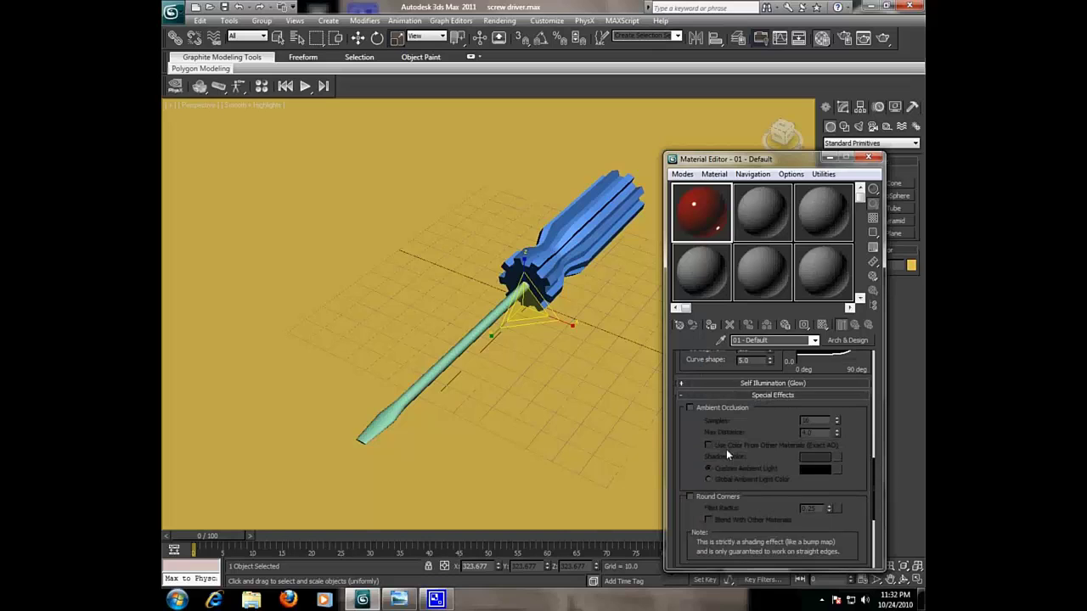
{"action": "scroll", "coordinate": [725, 450], "scroll_direction": "down", "scroll_amount": 3}
{"action": "scroll", "coordinate": [724, 421], "scroll_direction": "down", "scroll_amount": 1}
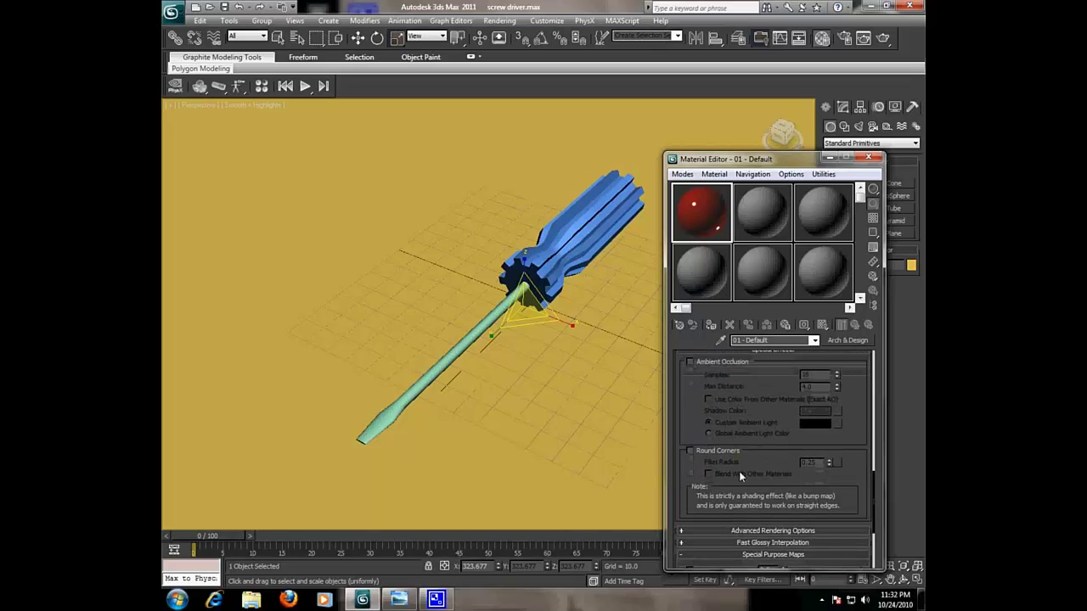
{"action": "left_click", "coordinate": [699, 452]}
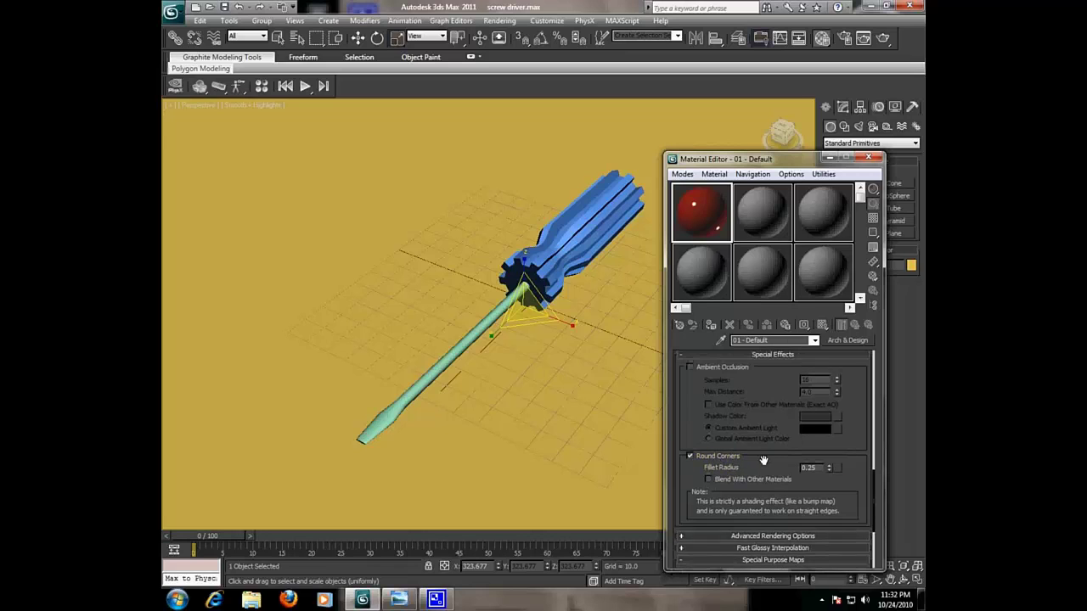
{"action": "scroll", "coordinate": [763, 460], "scroll_direction": "up", "scroll_amount": 6}
{"action": "scroll", "coordinate": [763, 459], "scroll_direction": "down", "scroll_amount": 9}
{"action": "scroll", "coordinate": [763, 459], "scroll_direction": "up", "scroll_amount": 8}
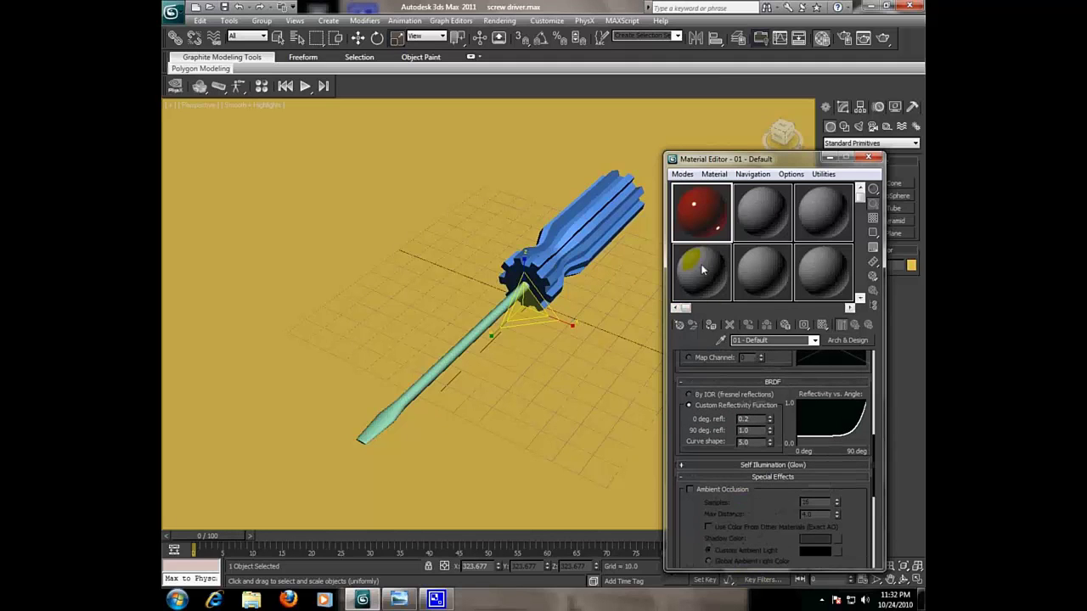
Drag the red material onto the screwdriver handle cylinder.
{"action": "mouse_move", "coordinate": [715, 226]}
{"action": "left_mouse_down"}
{"action": "mouse_move", "coordinate": [582, 226]}
{"action": "mouse_move", "coordinate": [582, 236]}
{"action": "mouse_move", "coordinate": [560, 225]}
{"action": "left_mouse_up"}
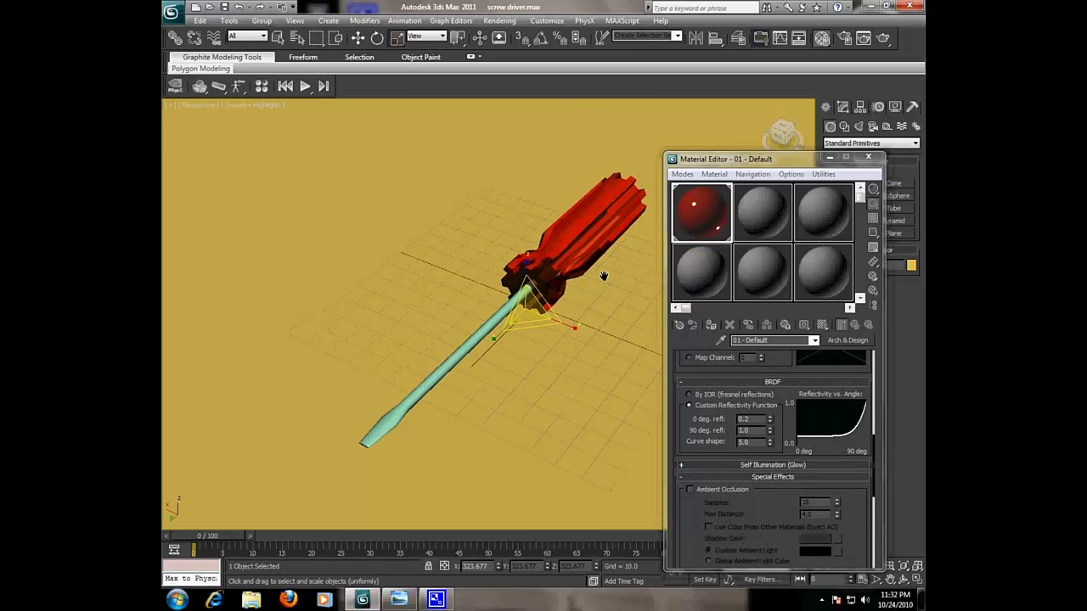
{"action": "scroll", "coordinate": [516, 265], "scroll_direction": "up", "scroll_amount": 3}
{"action": "scroll", "coordinate": [601, 215], "scroll_direction": "down", "scroll_amount": 2}
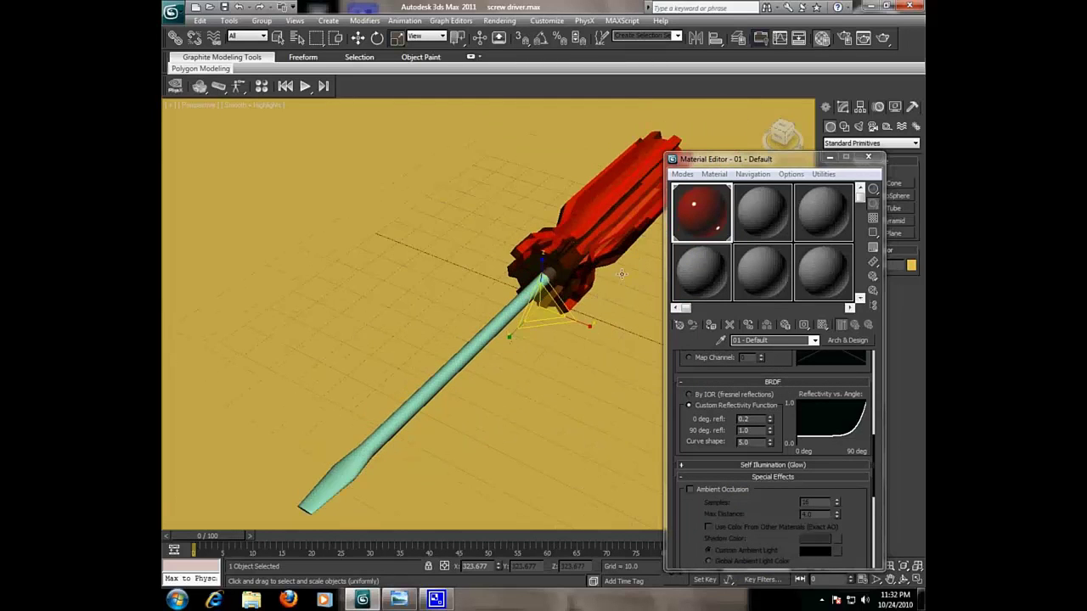
{"action": "scroll", "coordinate": [632, 248], "scroll_direction": "down", "scroll_amount": 2}
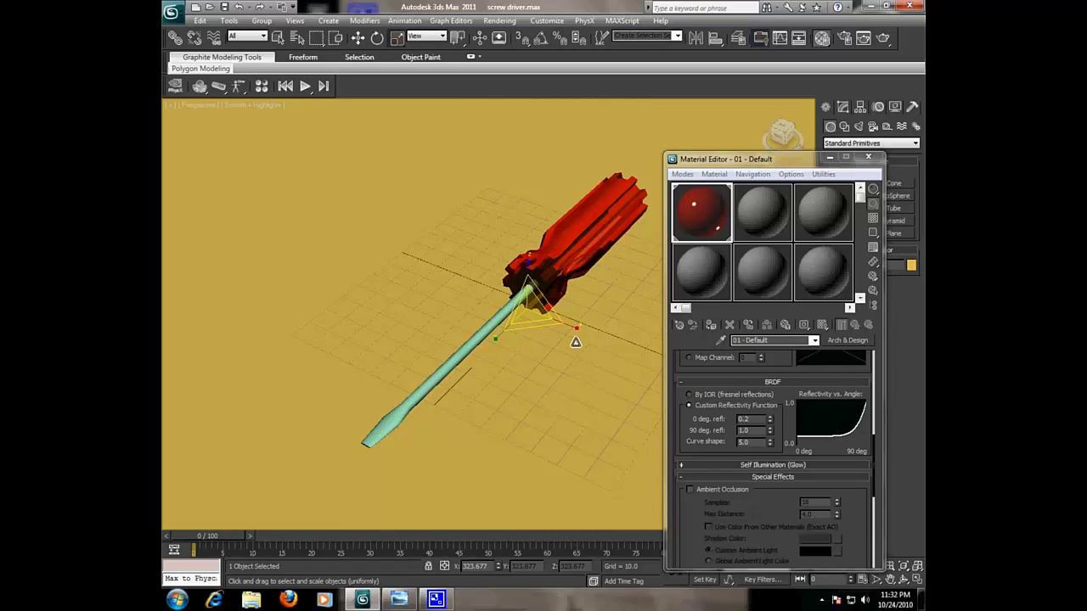
Make slot 02 - Default an Arch & Design material.
{"action": "left_click", "coordinate": [801, 218]}
{"action": "left_click", "coordinate": [763, 224]}
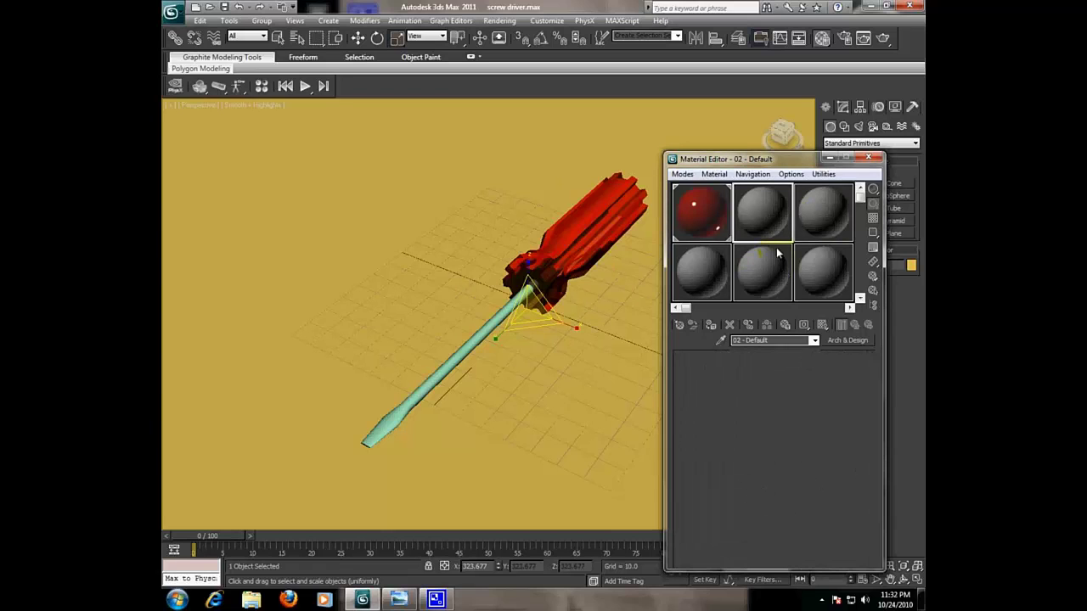
{"action": "left_click", "coordinate": [849, 340]}
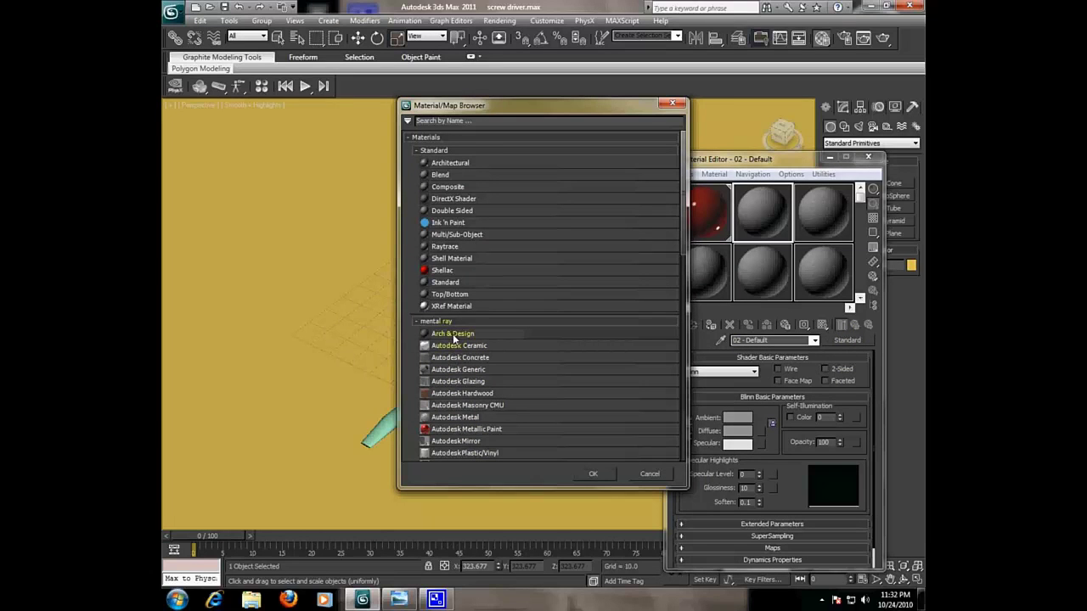
{"action": "left_click", "coordinate": [586, 473]}
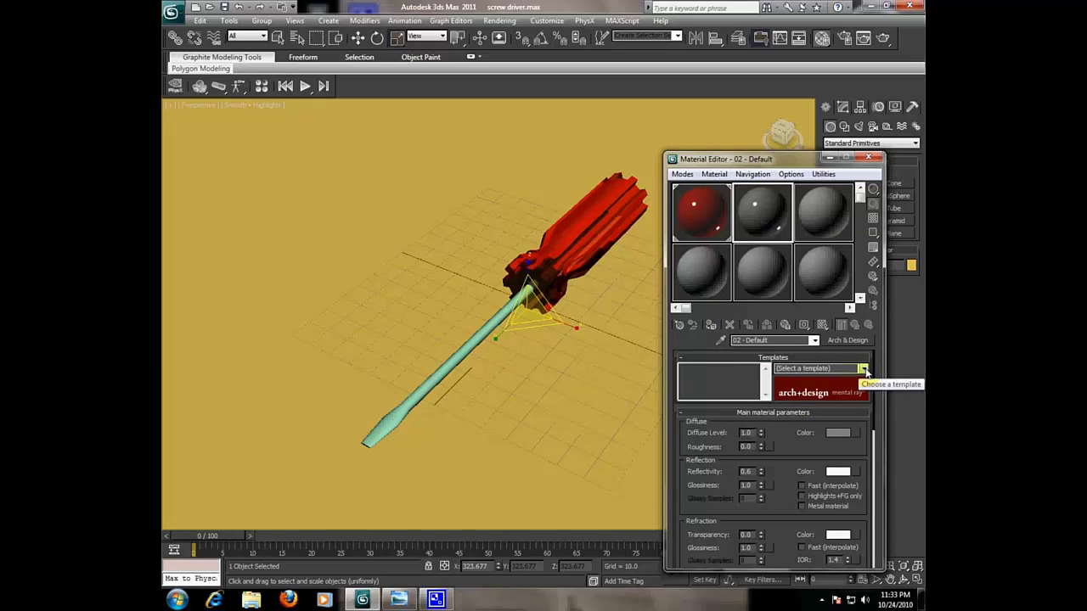
Apply the Chrome template to 02 - Default and drag it onto the Cylinder002 shaft.
{"action": "left_click", "coordinate": [863, 369]}
{"action": "left_click_drag", "start_coordinate": [864, 387], "coordinate": [865, 480]}
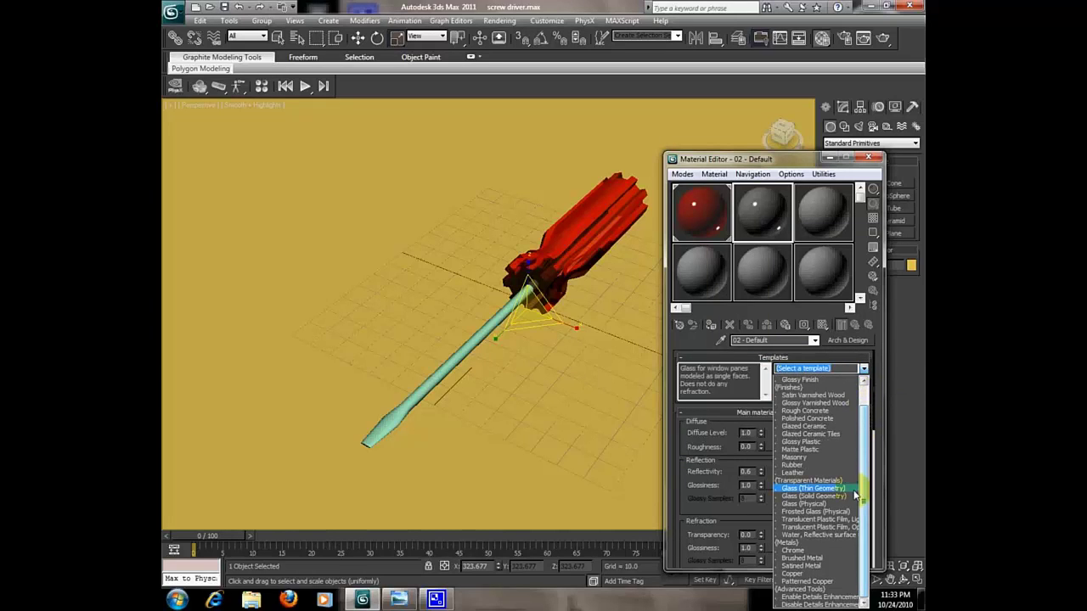
{"action": "left_click", "coordinate": [811, 552]}
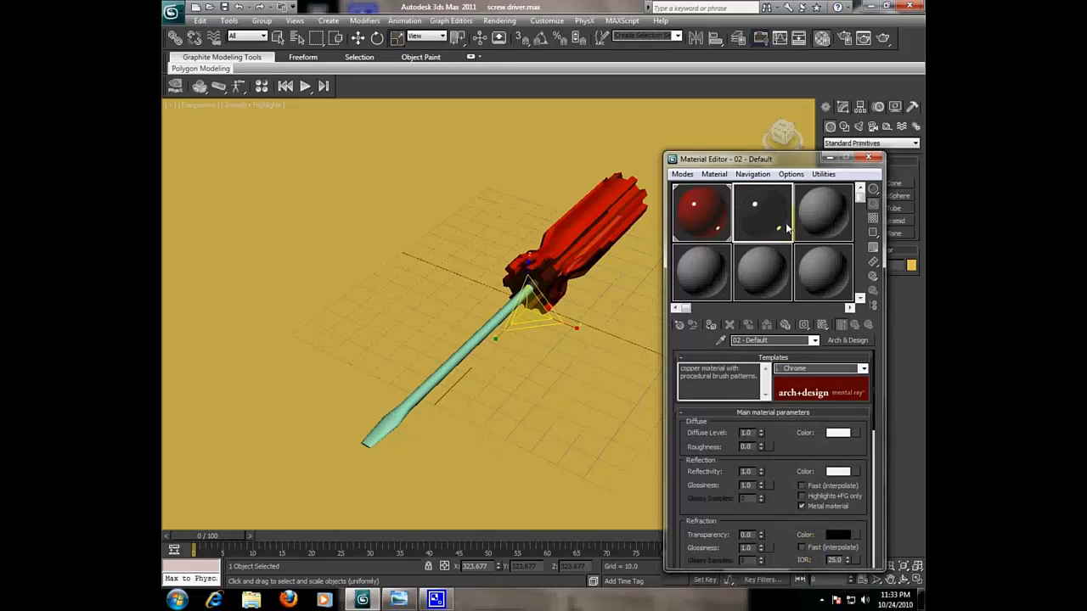
{"action": "left_click_drag", "start_coordinate": [671, 271], "coordinate": [468, 344]}
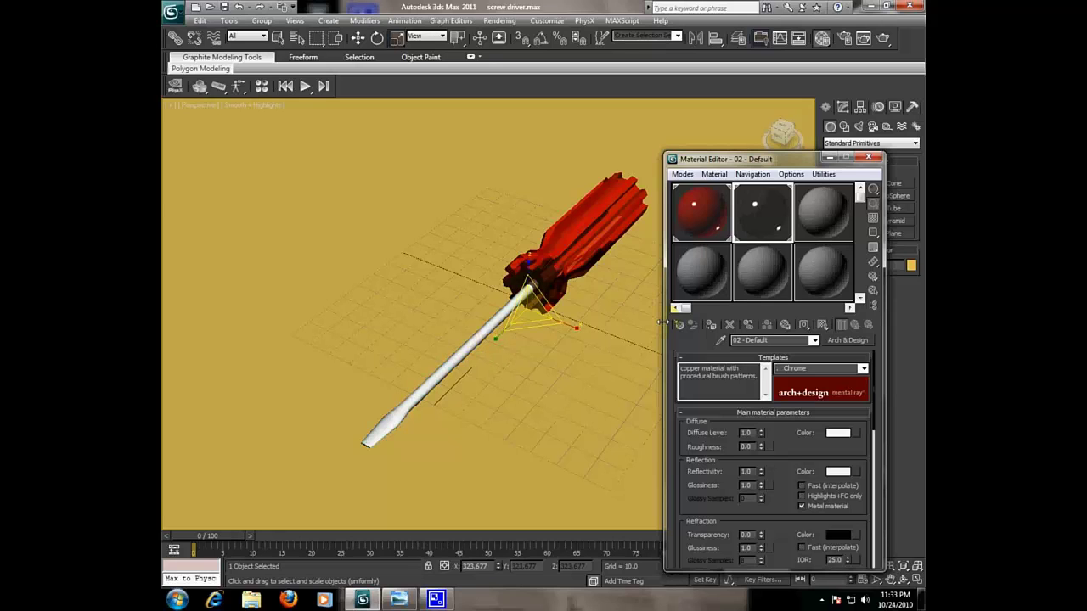
{"action": "scroll", "coordinate": [594, 305], "scroll_direction": "up", "scroll_amount": 1}
{"action": "scroll", "coordinate": [584, 333], "scroll_direction": "down", "scroll_amount": 3}
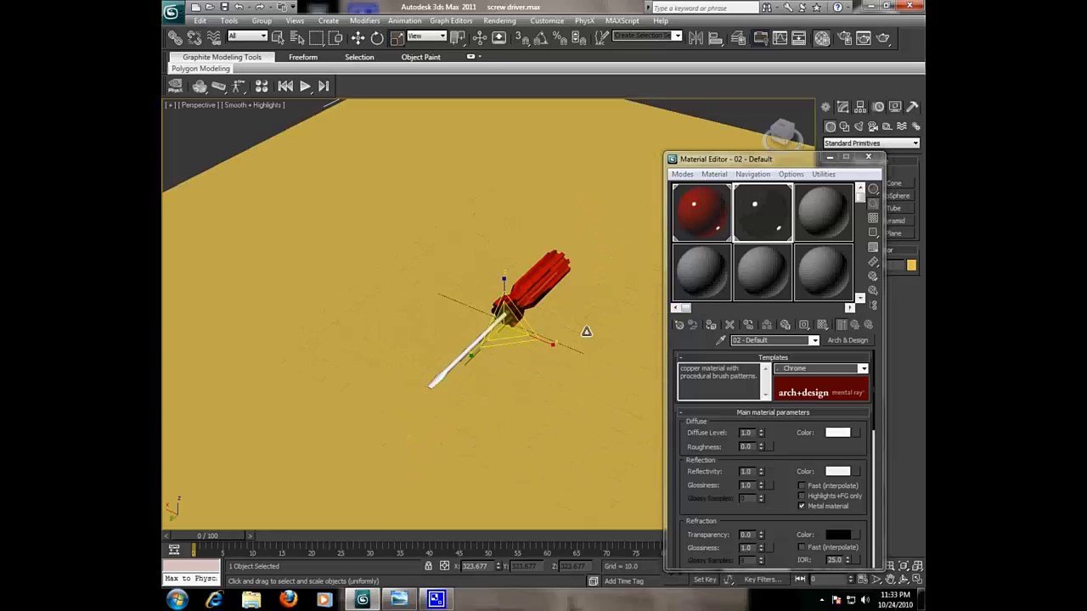
{"action": "scroll", "coordinate": [584, 336], "scroll_direction": "up", "scroll_amount": 5}
{"action": "scroll", "coordinate": [584, 336], "scroll_direction": "down", "scroll_amount": 3}
Make slot 03 - Default an Arch & Design material and adjust its reflectivity.
{"action": "left_click", "coordinate": [811, 217]}
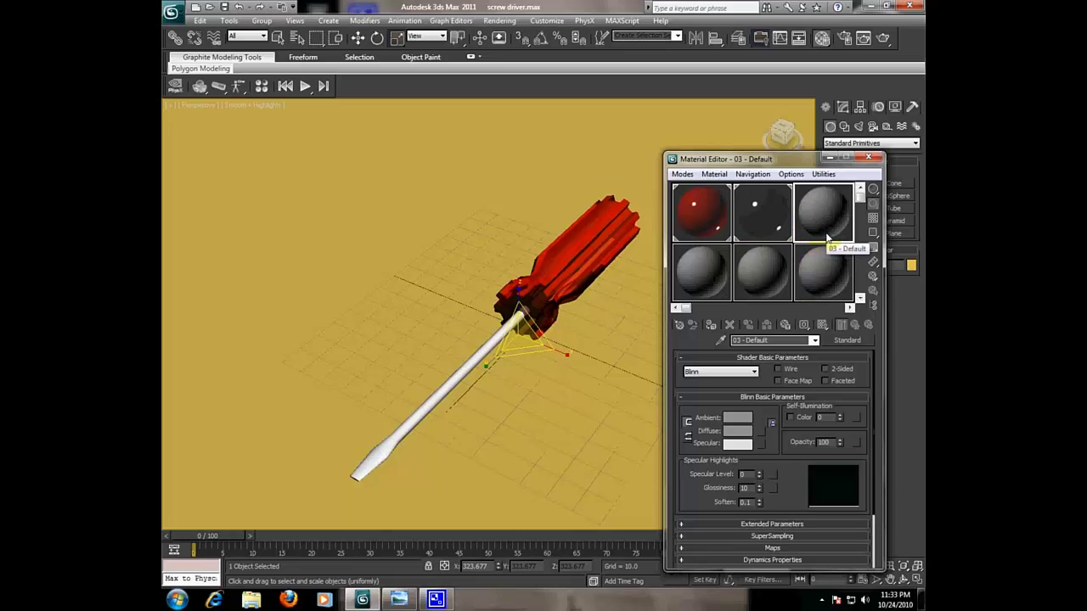
{"action": "left_click", "coordinate": [852, 342]}
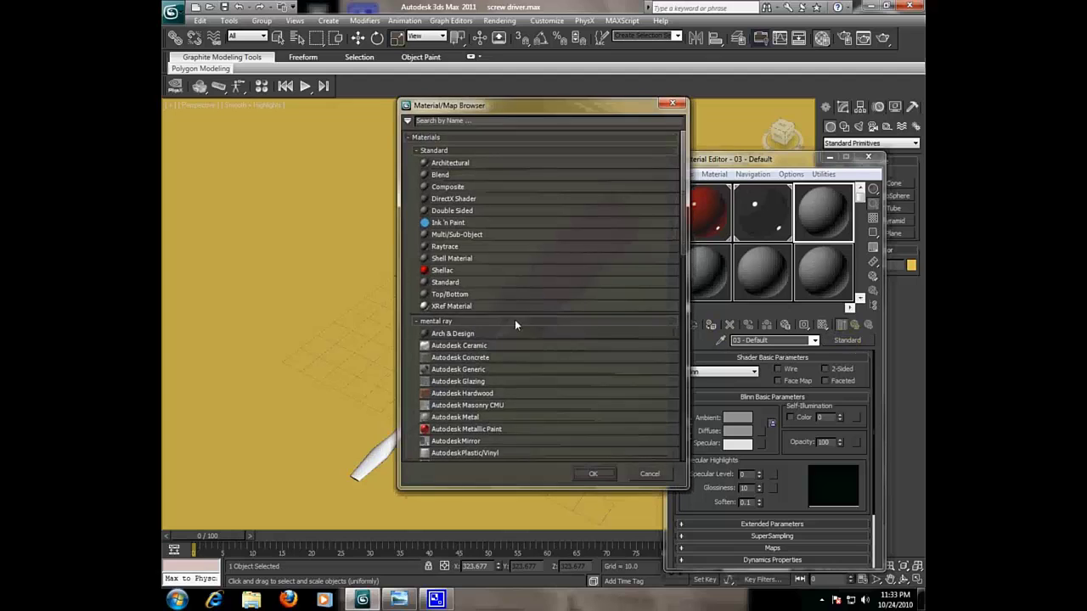
{"action": "double_click", "coordinate": [470, 337]}
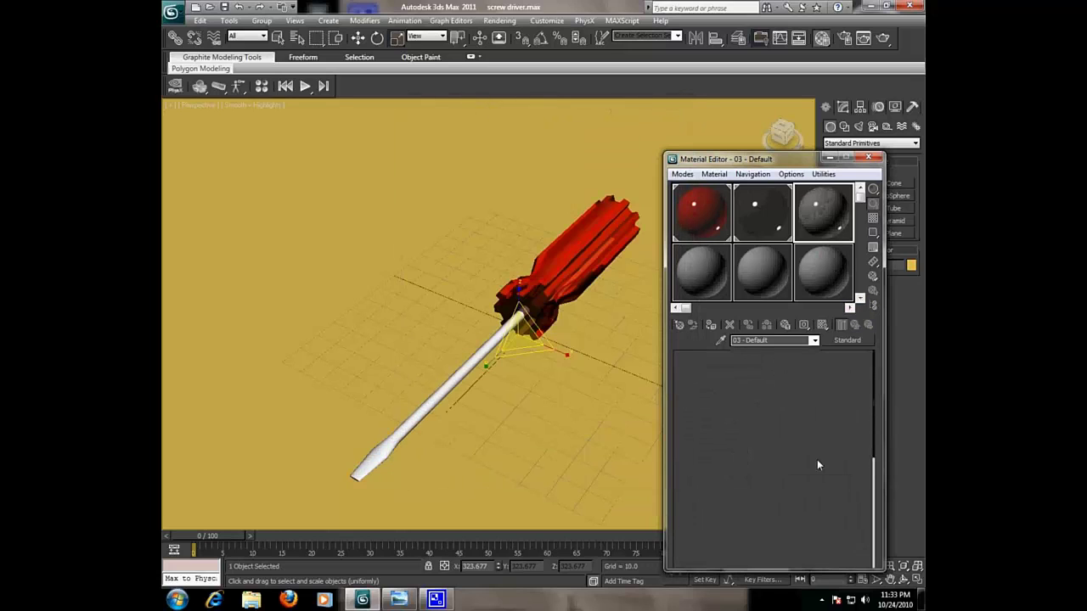
{"action": "scroll", "coordinate": [769, 475], "scroll_direction": "down", "scroll_amount": 2}
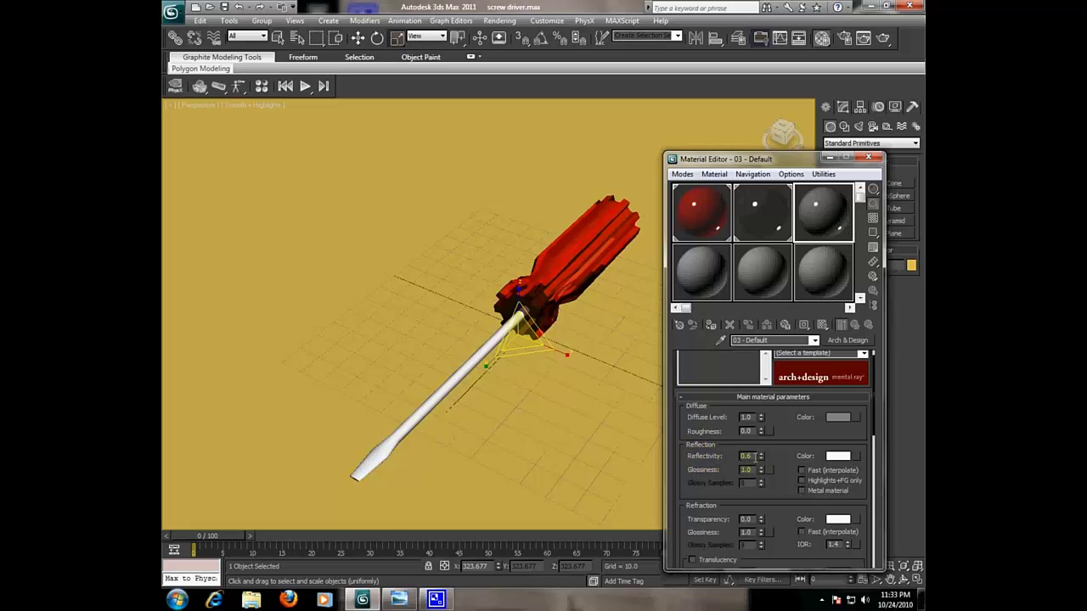
{"action": "left_click_drag", "start_coordinate": [753, 456], "coordinate": [717, 466]}
Turn on Ambient Occlusion in the 03 - Default material's Special Effects settings.
{"action": "scroll", "coordinate": [781, 479], "scroll_direction": "down", "scroll_amount": 3}
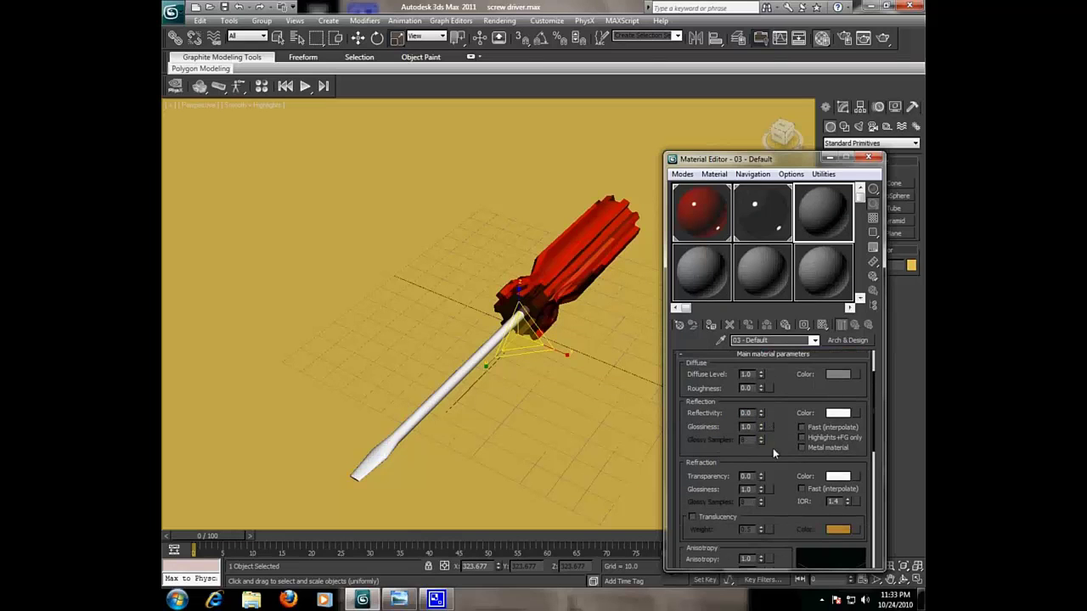
{"action": "scroll", "coordinate": [772, 447], "scroll_direction": "down", "scroll_amount": 3}
{"action": "scroll", "coordinate": [773, 447], "scroll_direction": "down", "scroll_amount": 3}
{"action": "scroll", "coordinate": [777, 438], "scroll_direction": "down", "scroll_amount": 3}
{"action": "scroll", "coordinate": [777, 442], "scroll_direction": "down", "scroll_amount": 2}
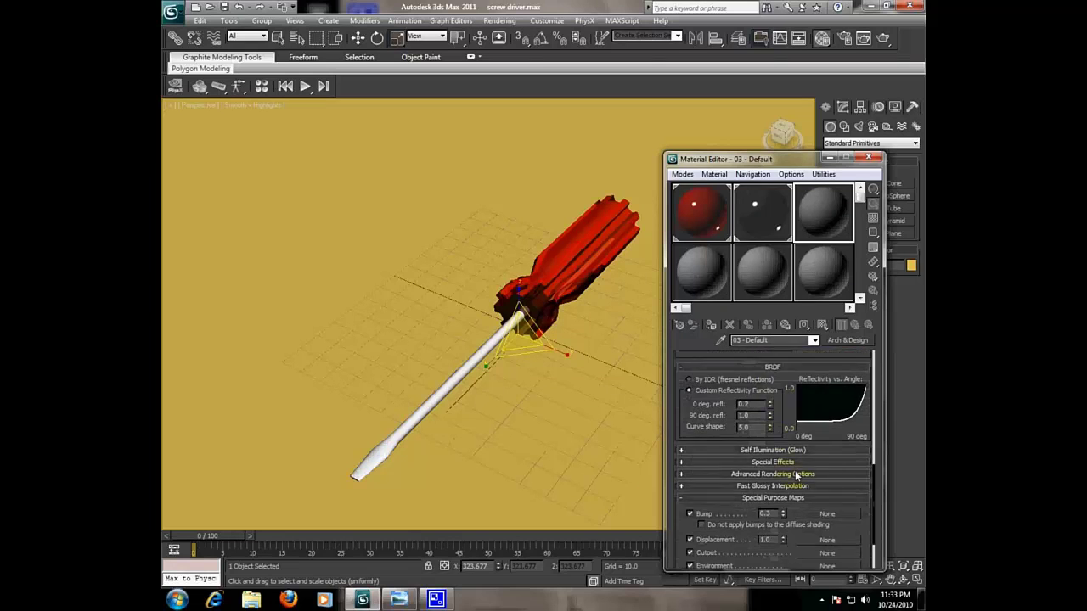
{"action": "scroll", "coordinate": [794, 470], "scroll_direction": "down", "scroll_amount": 3}
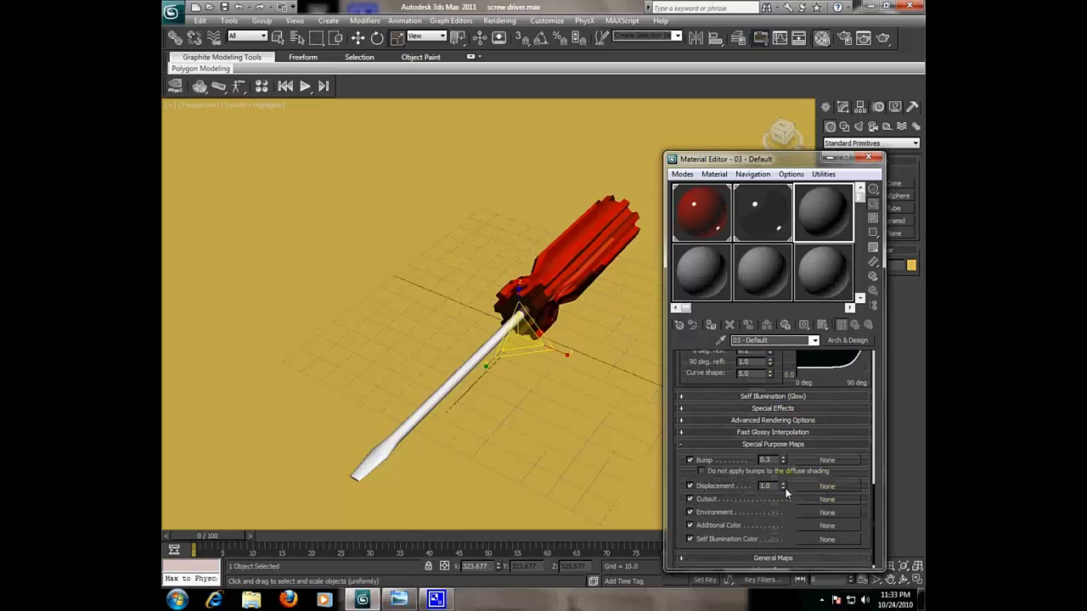
{"action": "left_click", "coordinate": [686, 409]}
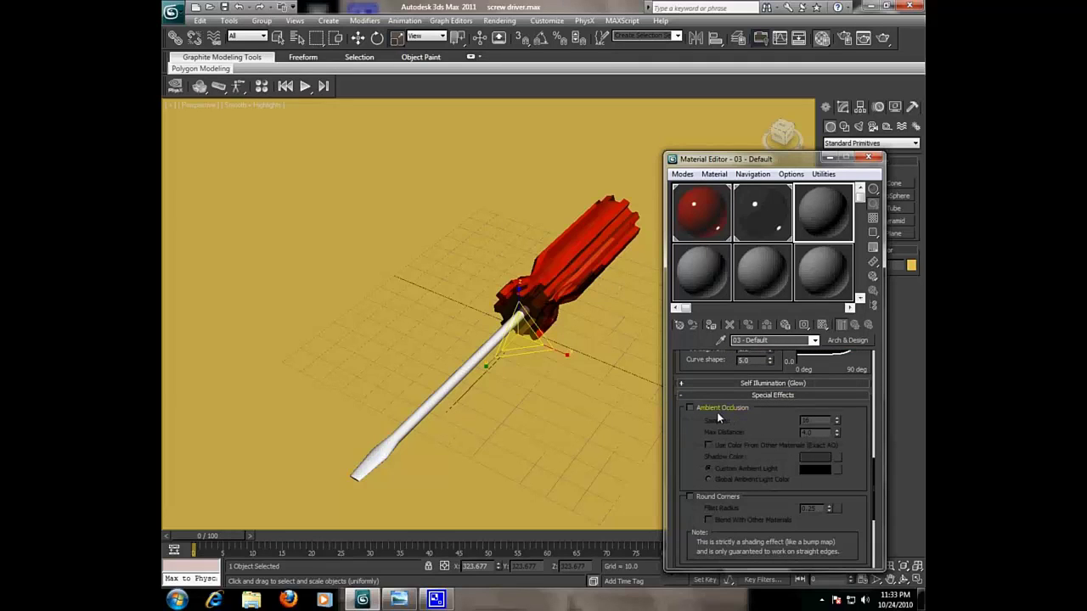
{"action": "left_click", "coordinate": [717, 410]}
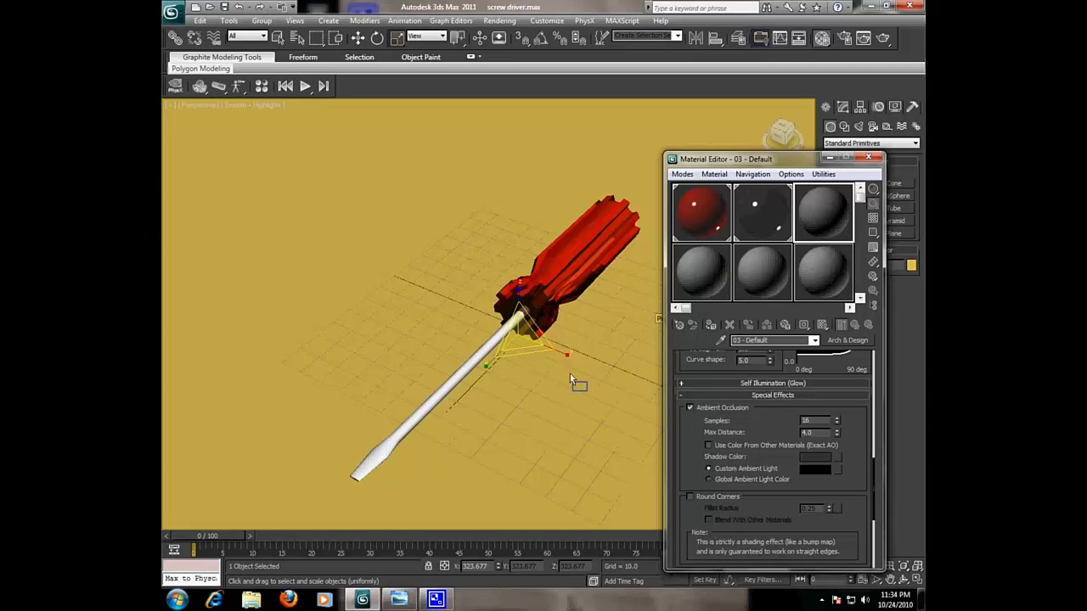
{"action": "left_click", "coordinate": [537, 391]}
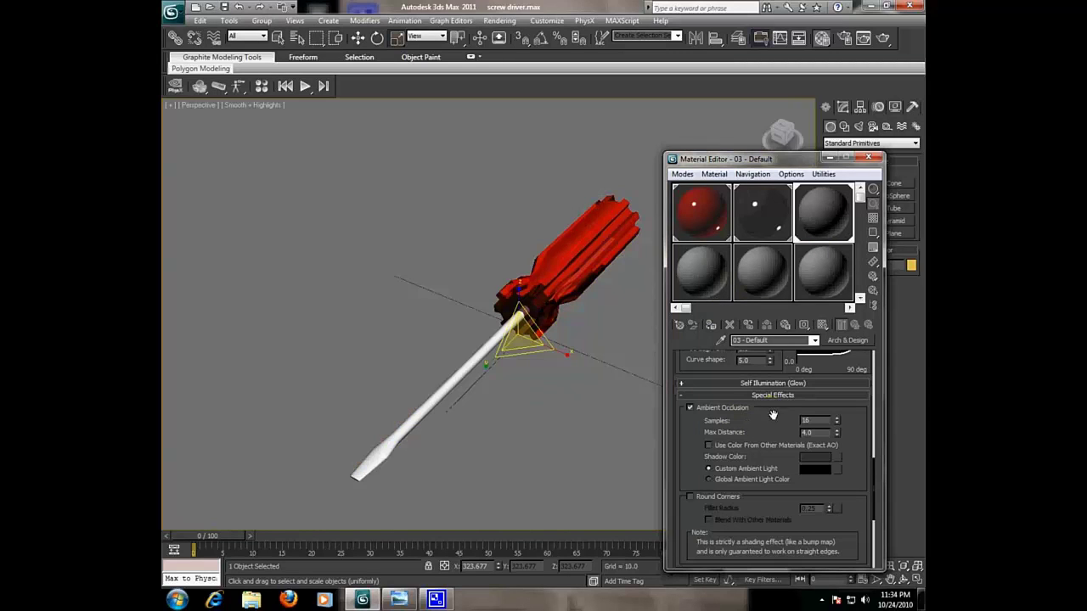
{"action": "left_click_drag", "start_coordinate": [772, 414], "coordinate": [779, 478]}
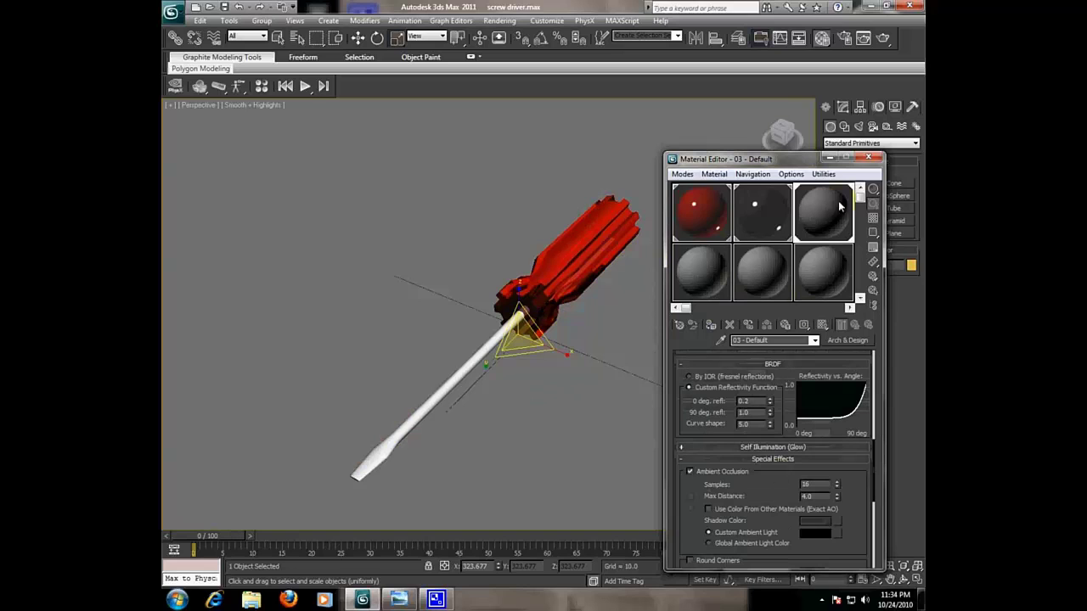
Close the Material Editor and place a Standard mr Area Omni light beside the screwdriver.
{"action": "left_click", "coordinate": [871, 159]}
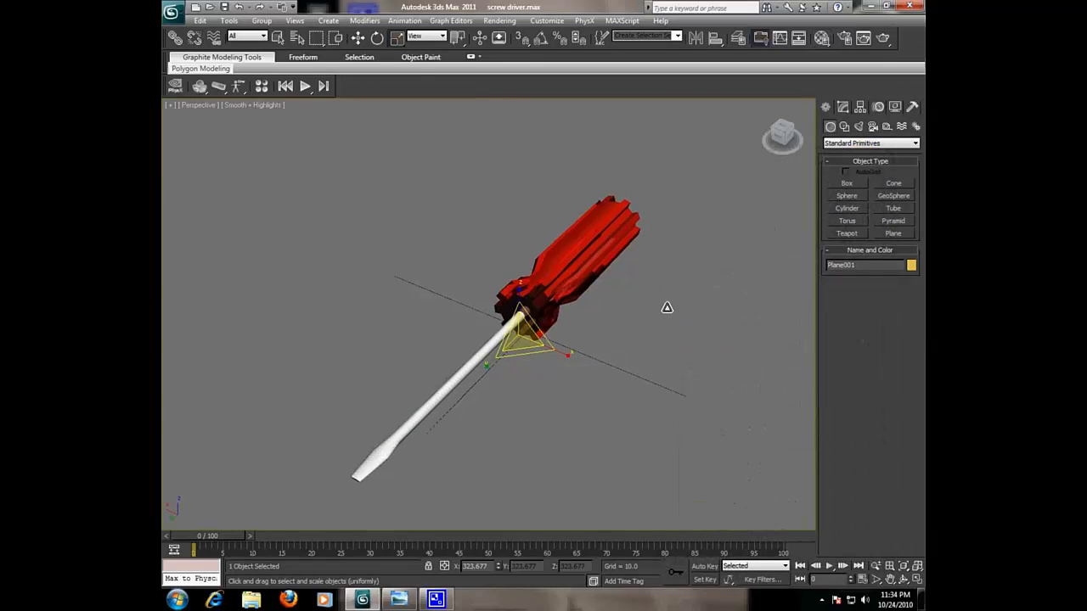
{"action": "left_click", "coordinate": [358, 38]}
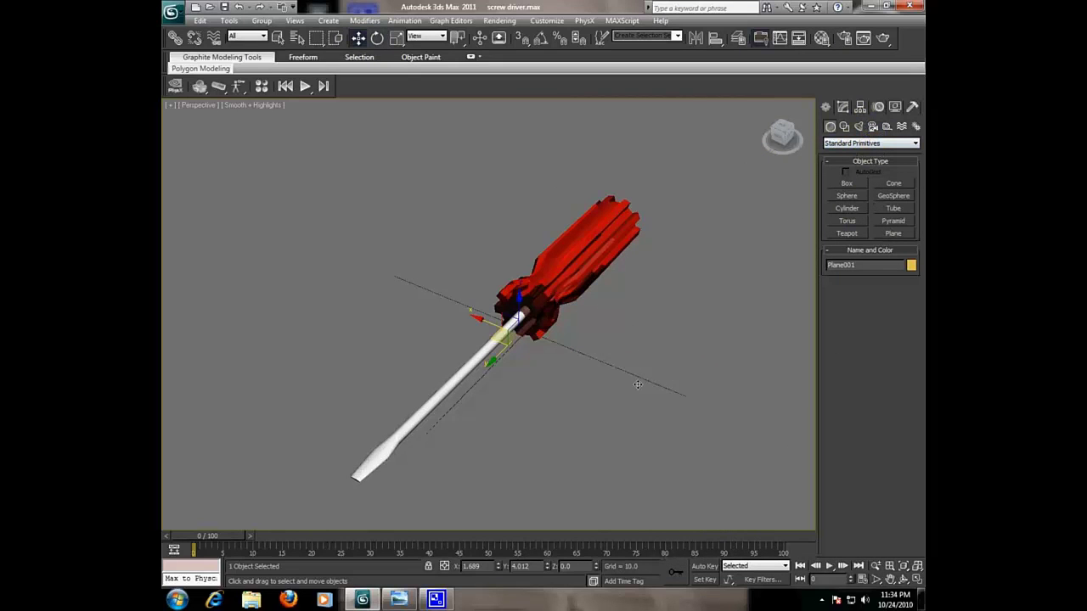
{"action": "left_click", "coordinate": [857, 129]}
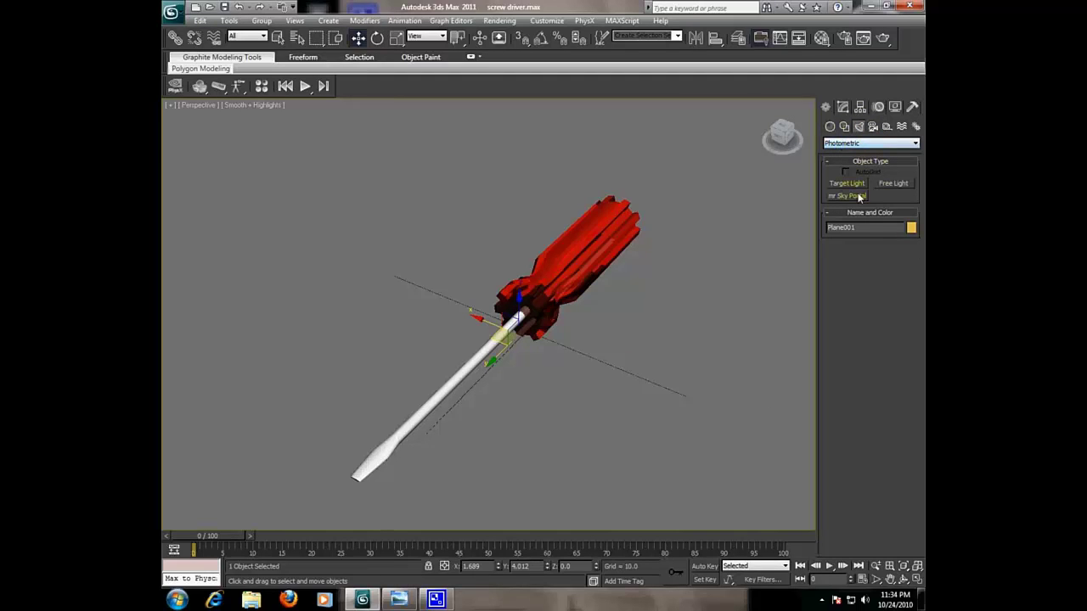
{"action": "left_click", "coordinate": [869, 142]}
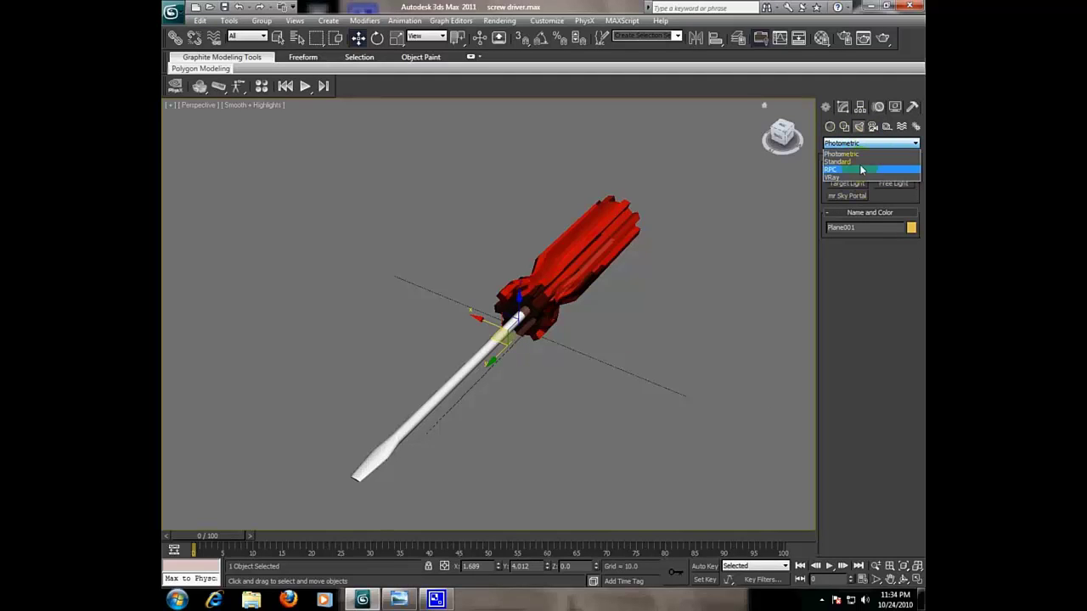
{"action": "left_click", "coordinate": [847, 162]}
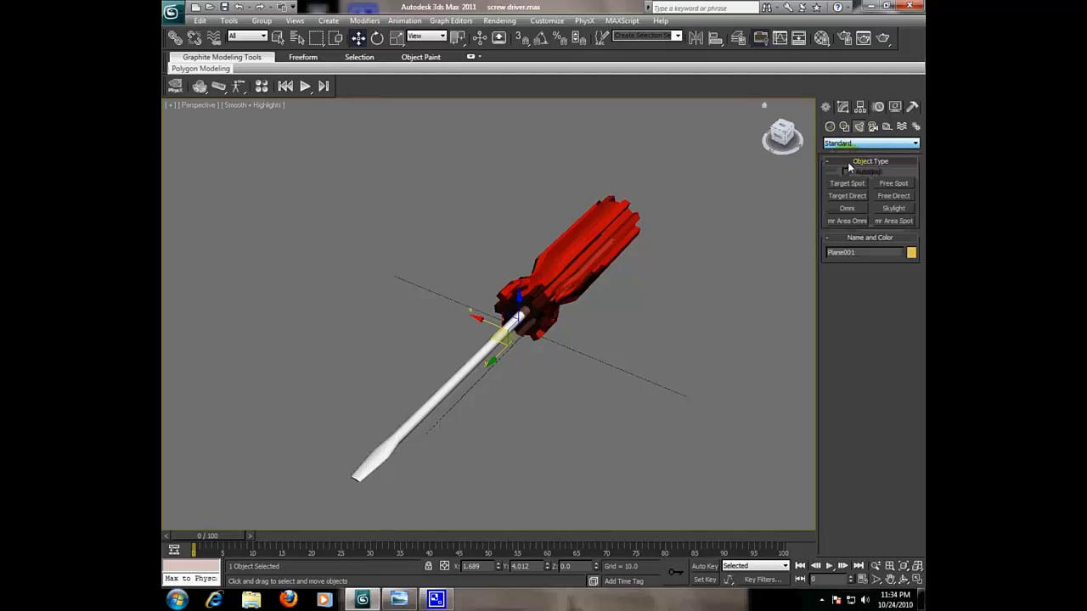
{"action": "left_click", "coordinate": [855, 222]}
{"action": "scroll", "coordinate": [637, 316], "scroll_direction": "down", "scroll_amount": 5}
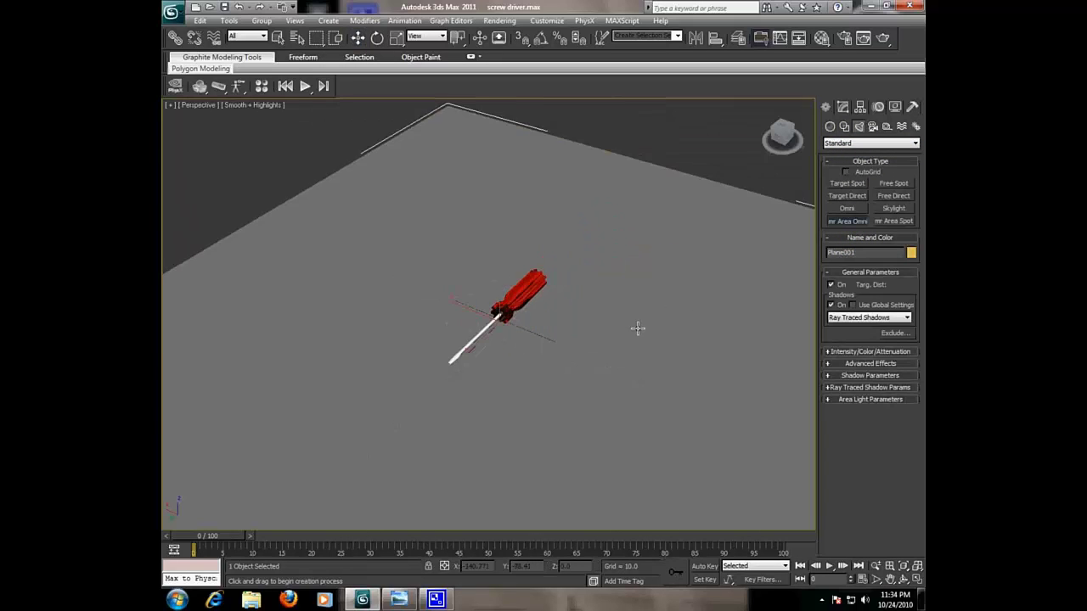
{"action": "scroll", "coordinate": [636, 328], "scroll_direction": "down", "scroll_amount": 3}
{"action": "left_click", "coordinate": [321, 287]}
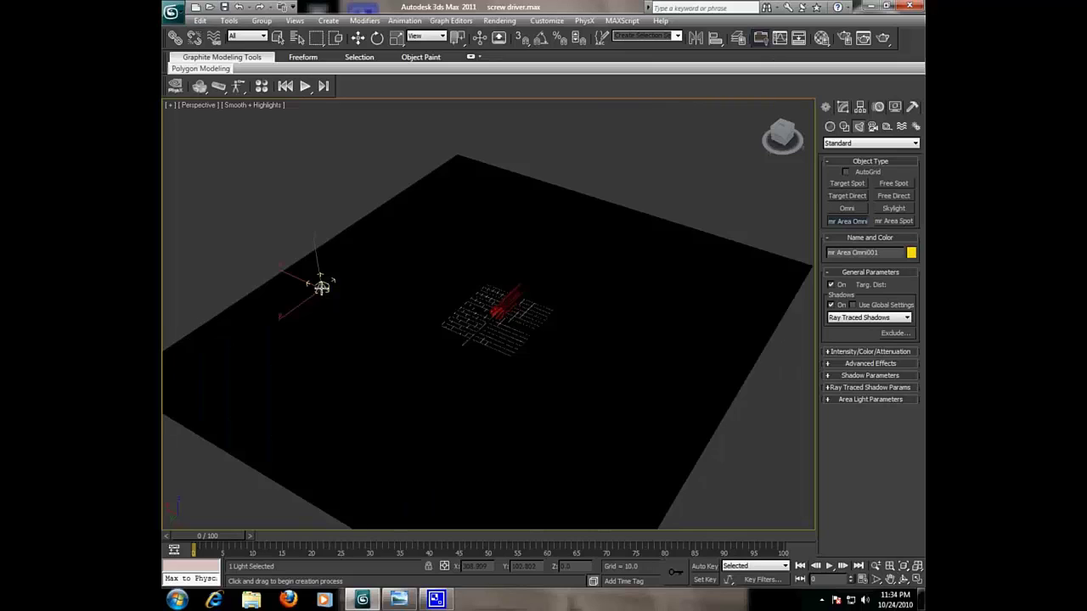
Lift mr Area Omni001 high above the ground and tint it warm off-white (254, 234, 208).
{"action": "left_click", "coordinate": [358, 38]}
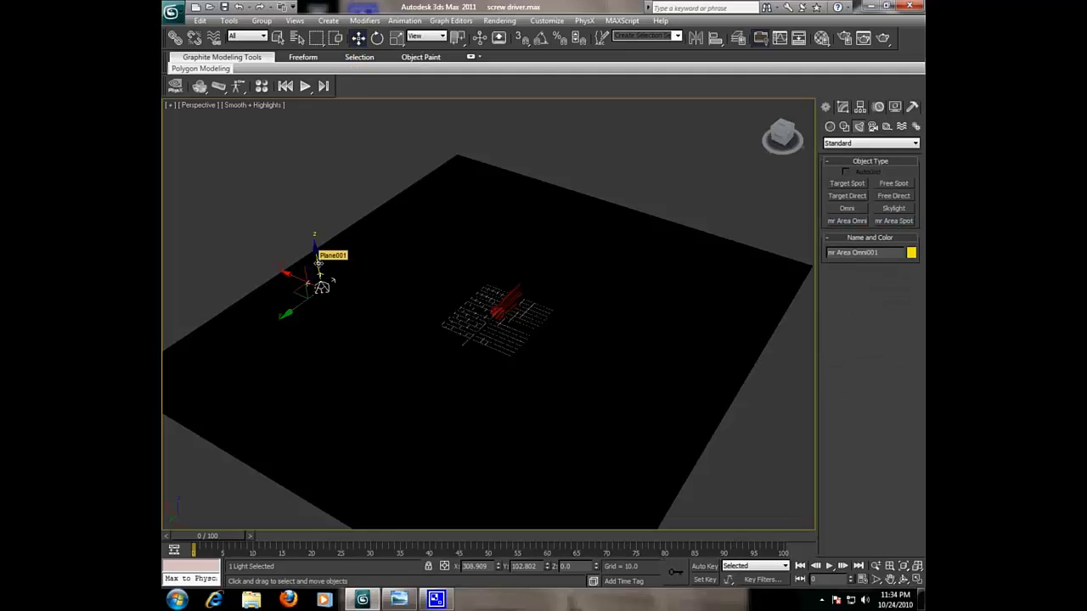
{"action": "mouse_move", "coordinate": [316, 255]}
{"action": "left_mouse_down"}
{"action": "mouse_move", "coordinate": [289, 105]}
{"action": "mouse_move", "coordinate": [311, 169]}
{"action": "left_mouse_up"}
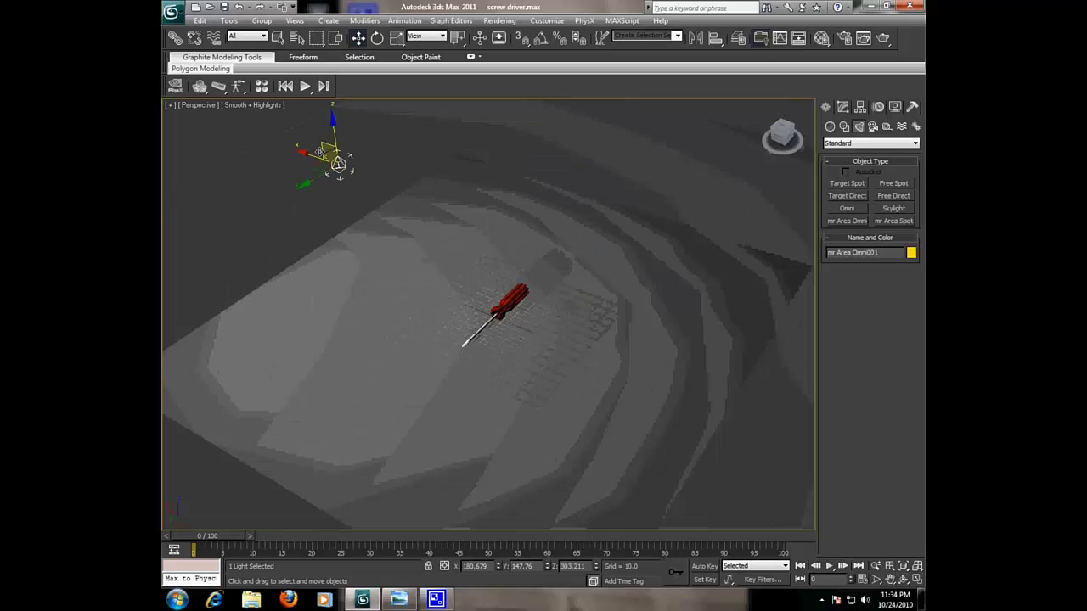
{"action": "left_click", "coordinate": [843, 106]}
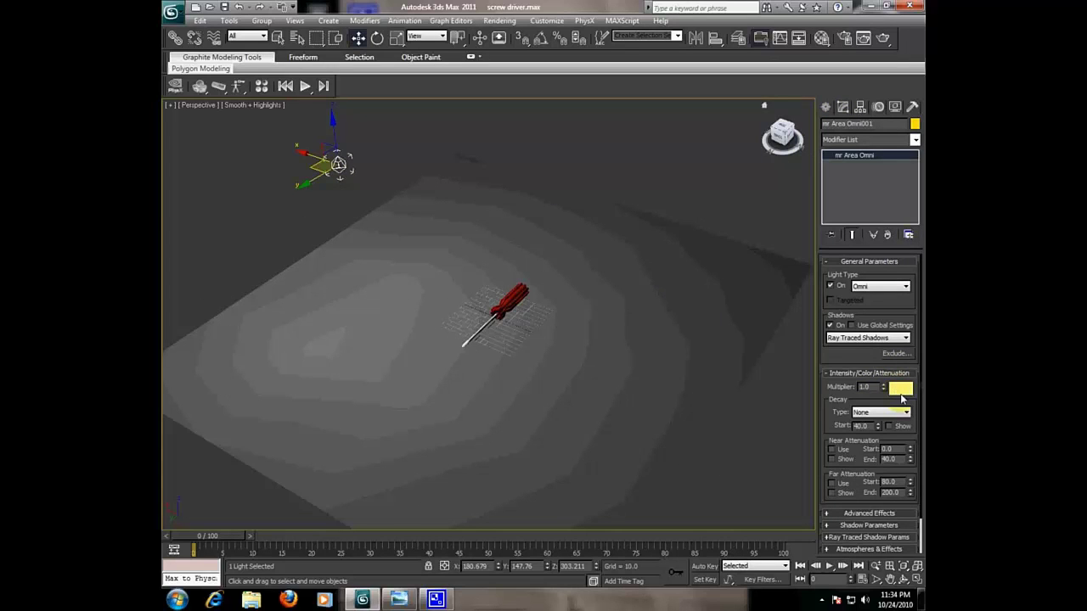
{"action": "left_click", "coordinate": [905, 392]}
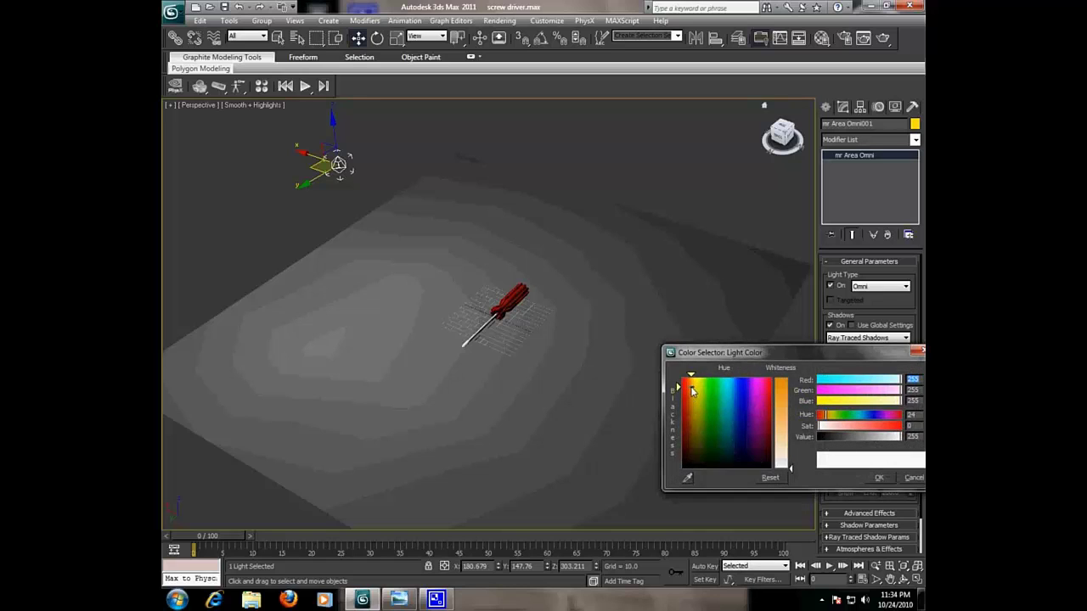
{"action": "left_click_drag", "start_coordinate": [694, 396], "coordinate": [692, 385]}
{"action": "left_click_drag", "start_coordinate": [791, 467], "coordinate": [792, 451]}
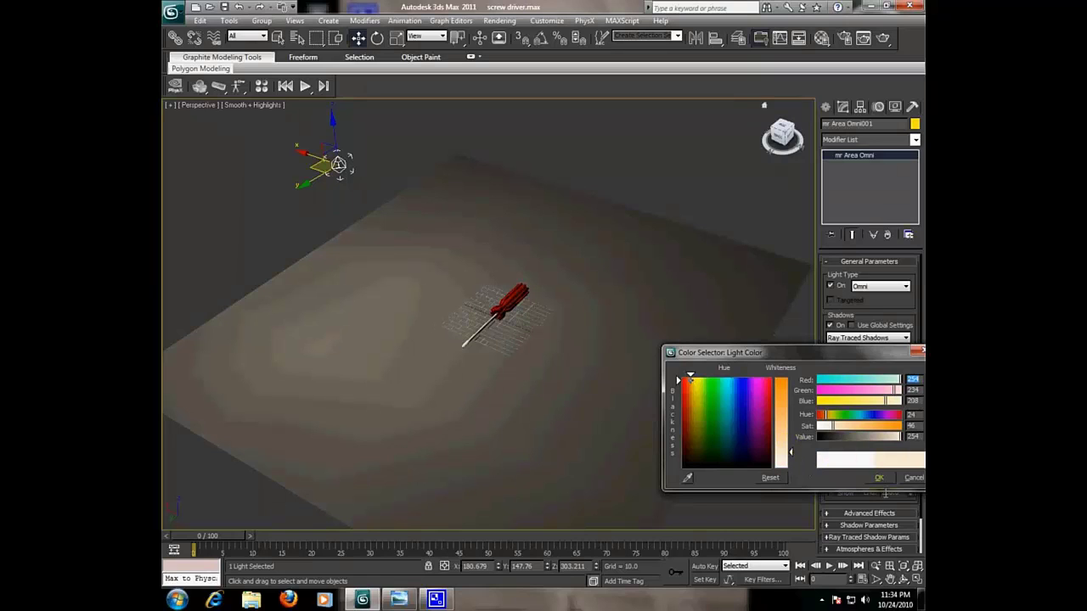
{"action": "left_click", "coordinate": [887, 483]}
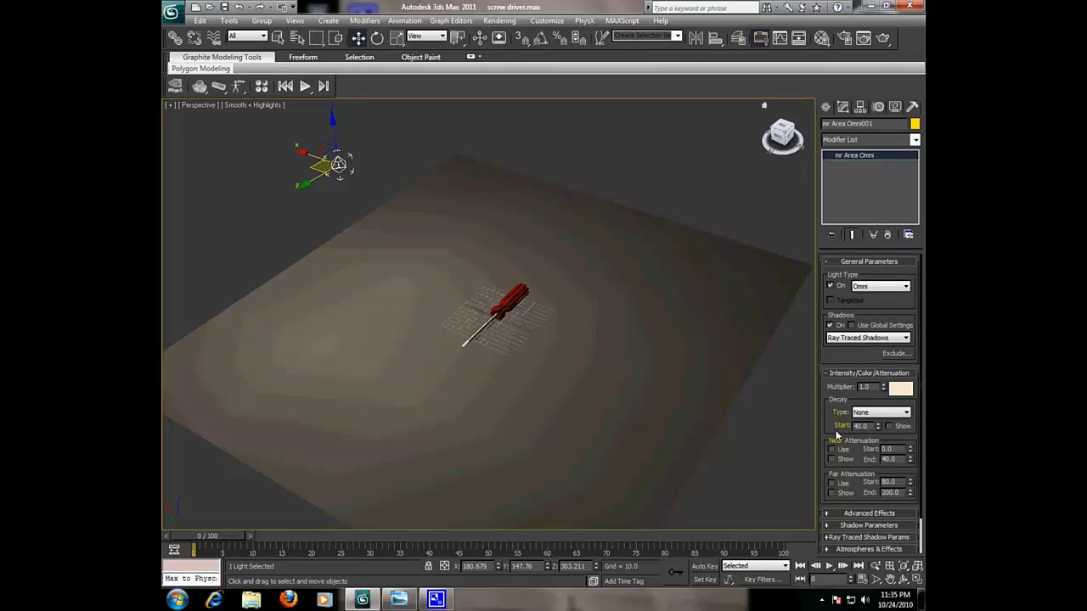
Enlarge the mr Area Omni light's sphere radius in Area Light Parameters.
{"action": "scroll", "coordinate": [836, 434], "scroll_direction": "down", "scroll_amount": 2}
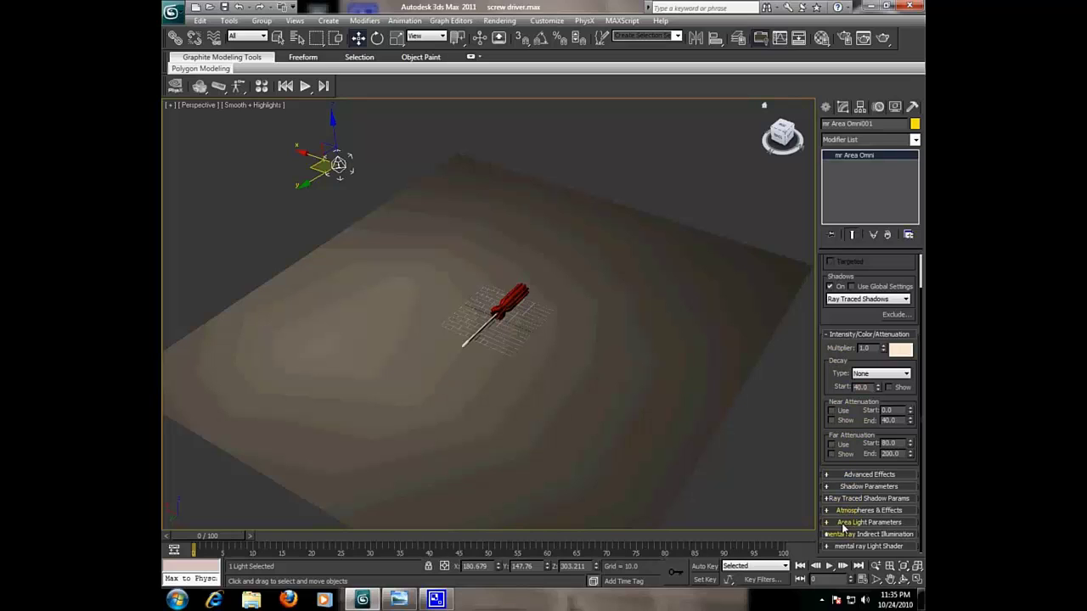
{"action": "left_click", "coordinate": [843, 524]}
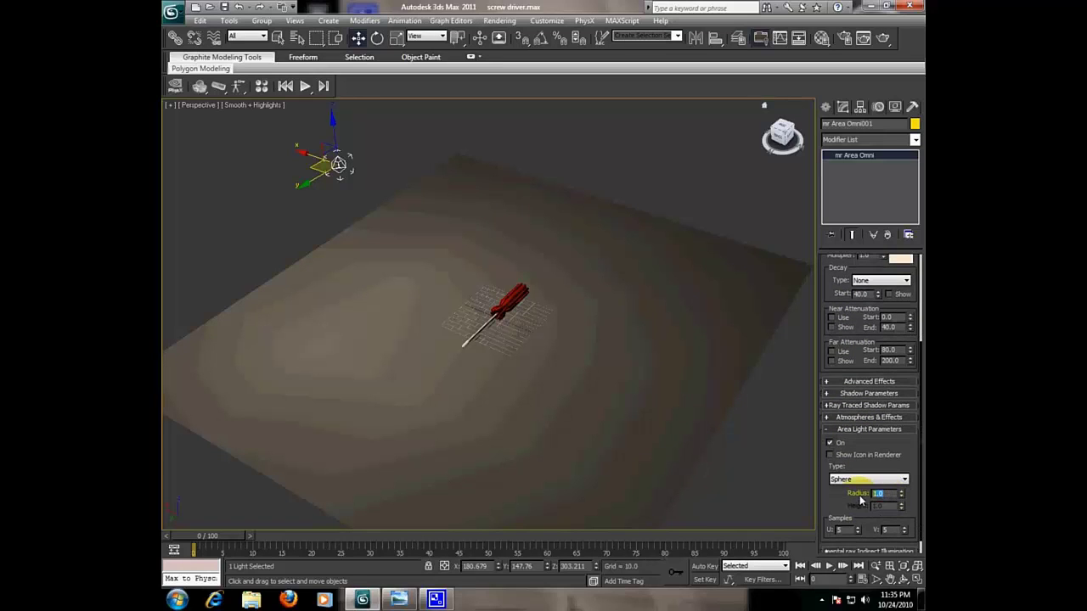
{"action": "mouse_move", "coordinate": [904, 500]}
{"action": "left_mouse_down"}
{"action": "mouse_move", "coordinate": [902, 161]}
{"action": "mouse_move", "coordinate": [902, 258]}
{"action": "mouse_move", "coordinate": [908, 214]}
{"action": "left_mouse_up"}
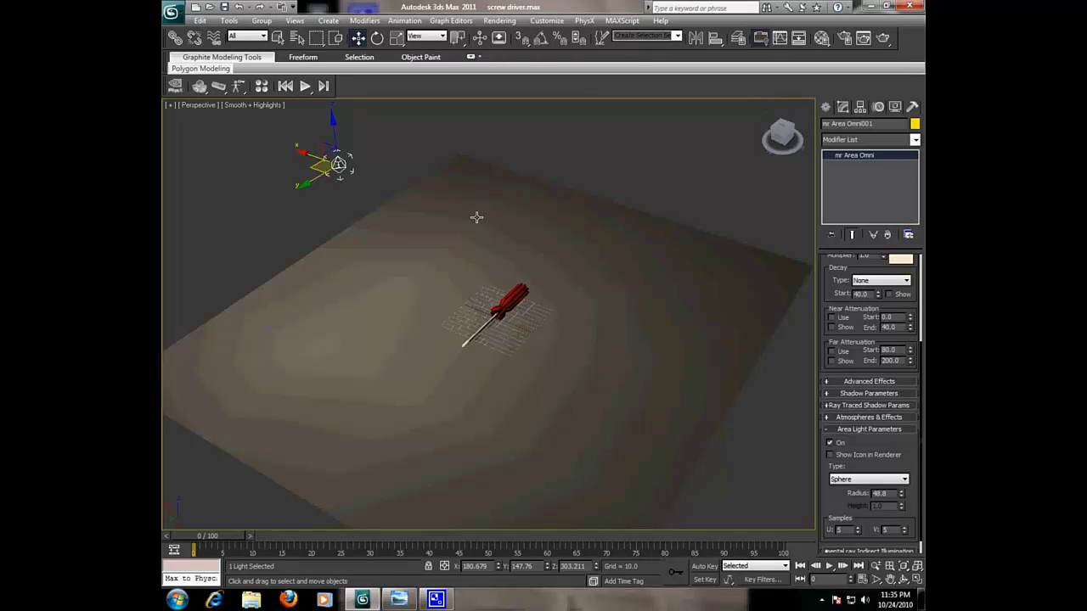
Zoom the perspective view onto the screwdriver and render it.
{"action": "scroll", "coordinate": [562, 295], "scroll_direction": "up", "scroll_amount": 5}
{"action": "scroll", "coordinate": [635, 337], "scroll_direction": "up", "scroll_amount": 3}
{"action": "scroll", "coordinate": [611, 327], "scroll_direction": "down", "scroll_amount": 1}
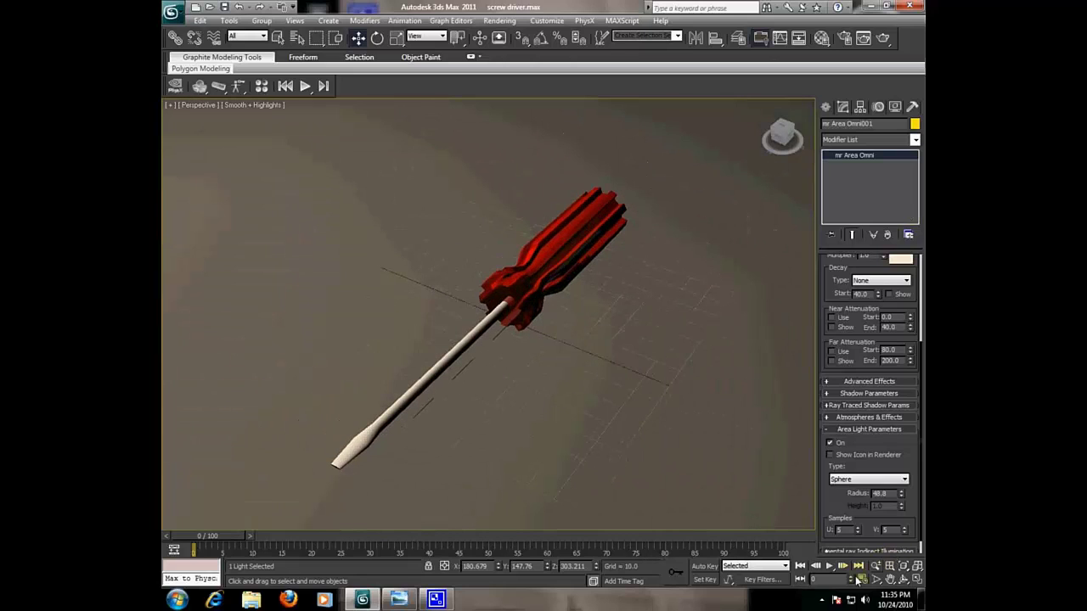
{"action": "left_click", "coordinate": [877, 565]}
{"action": "left_click_drag", "start_coordinate": [705, 509], "coordinate": [673, 417]}
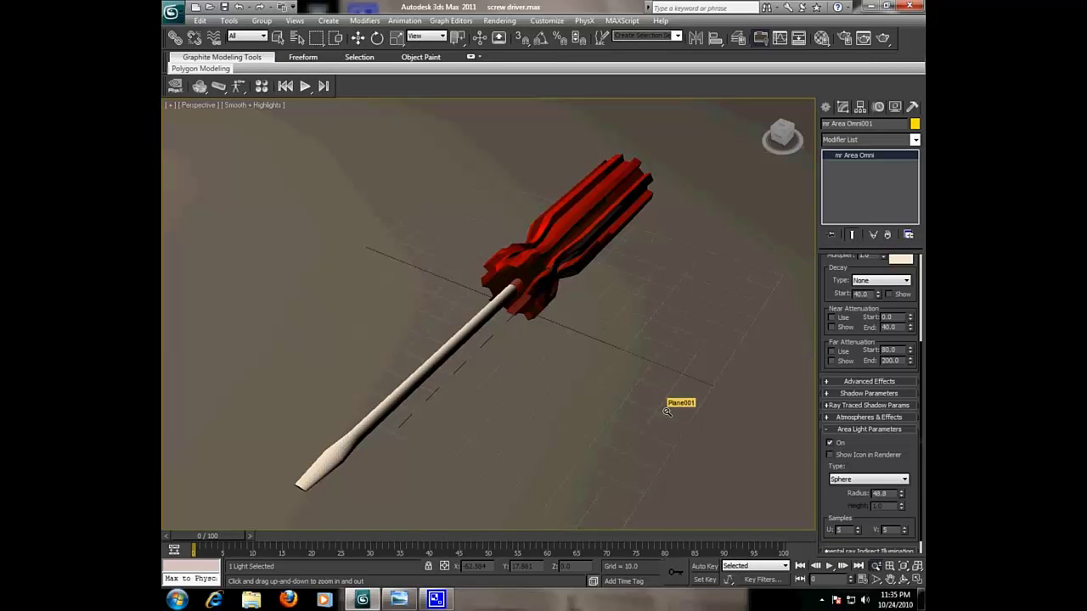
{"action": "key", "text": "shift+q"}
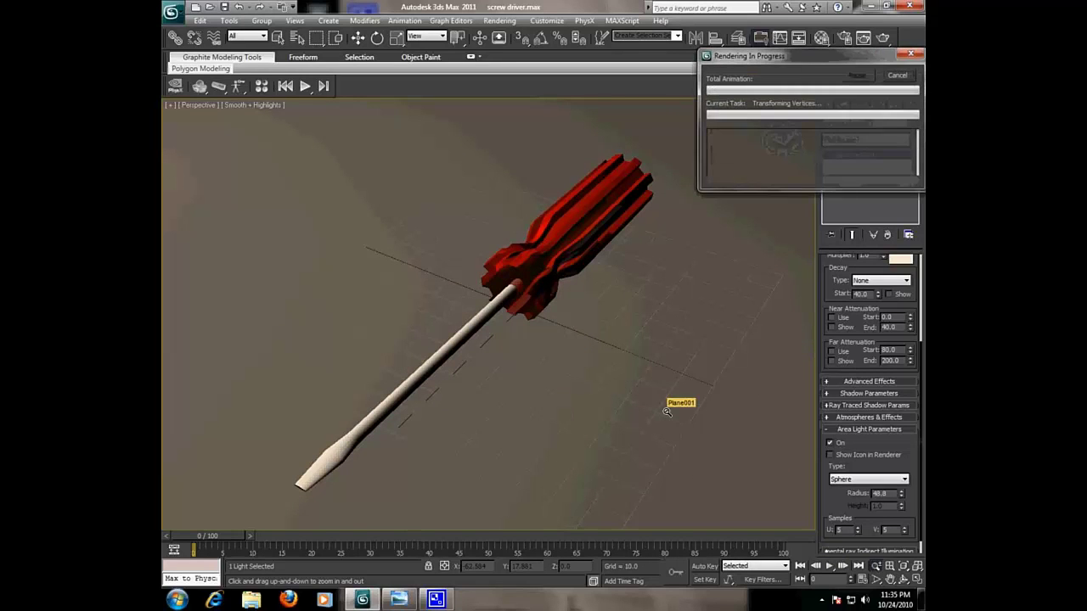